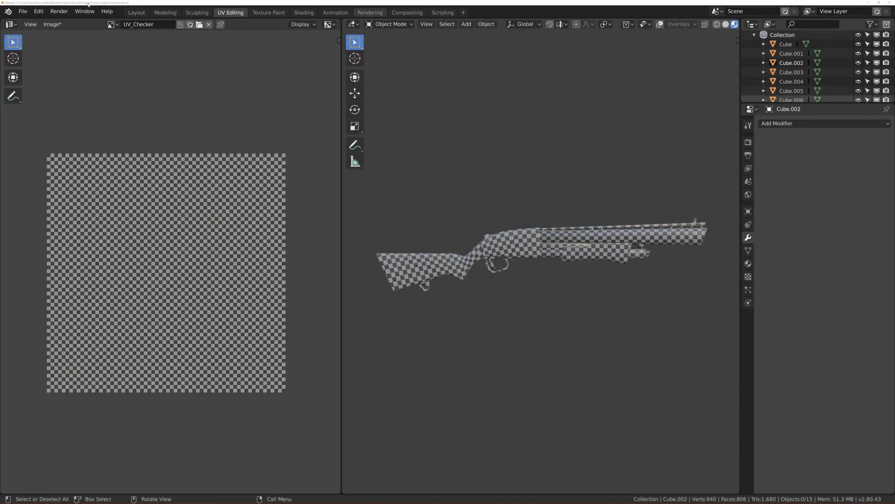
scroll(448, 269, up, 1)
scroll(448, 269, up, 2)
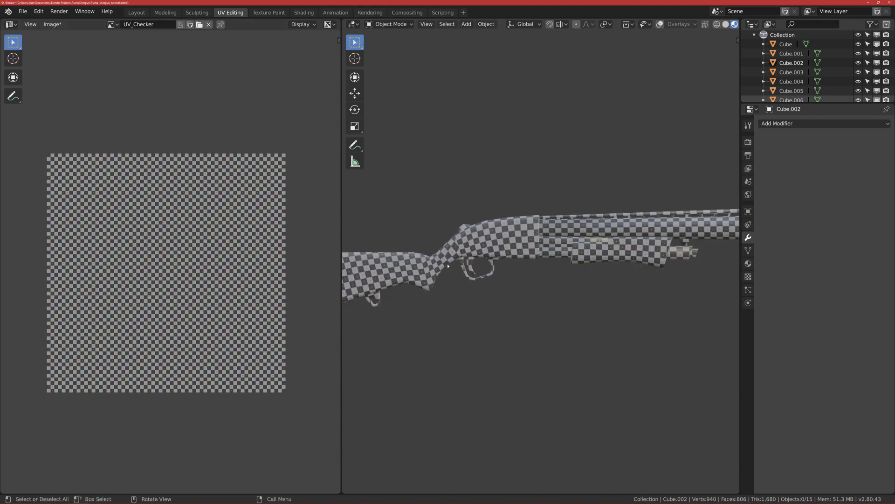
scroll(448, 265, down, 1)
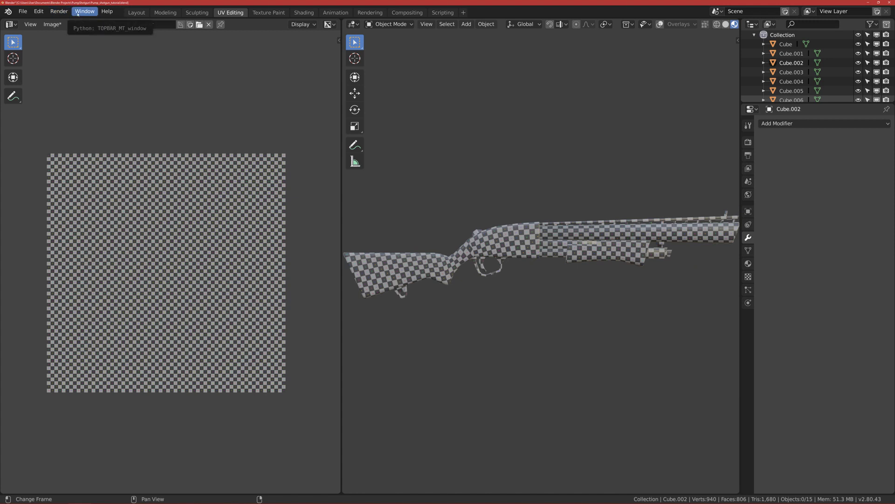
middle_drag(540, 314, 454, 225)
scroll(453, 225, up, 4)
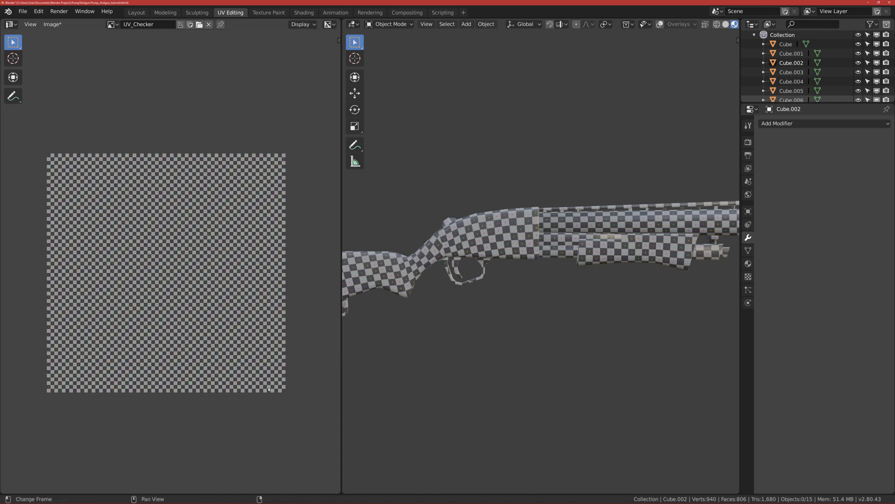
Step: Make the window fullscreen and widen the 3D viewport beside the UV editor
click(82, 13)
click(108, 43)
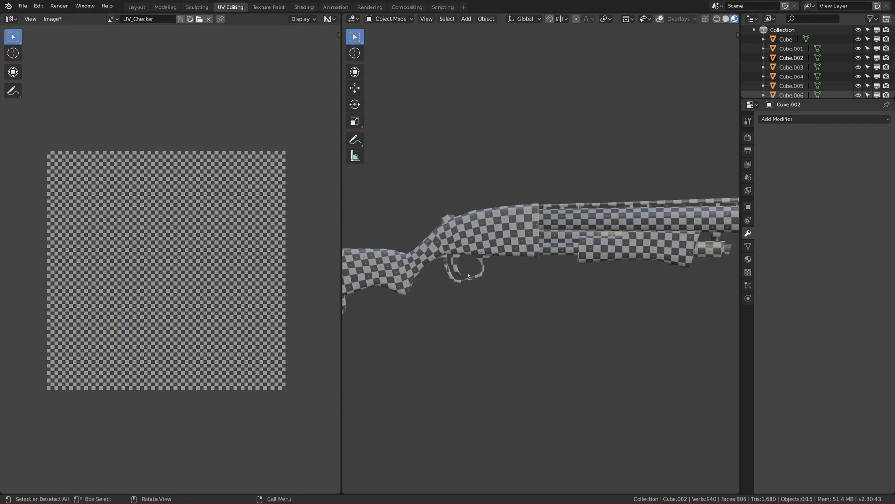
drag(344, 238, 295, 238)
scroll(468, 280, down, 2)
middle_drag(466, 280, 460, 277)
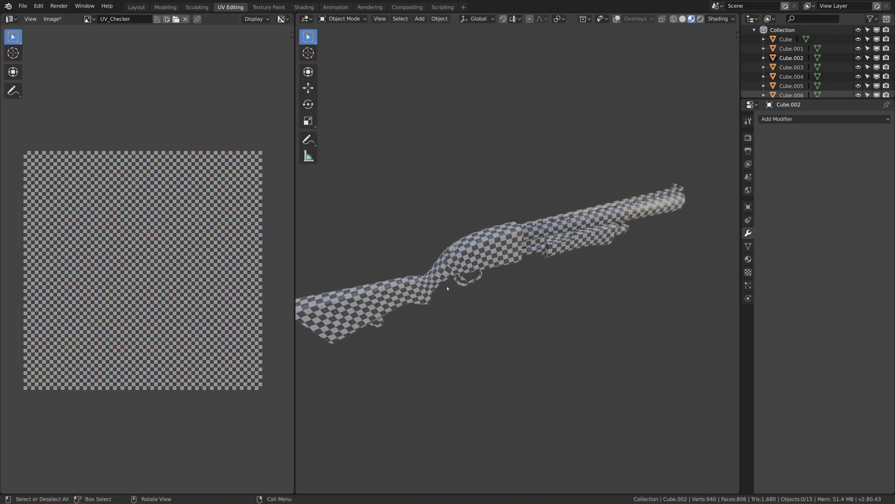
Step: Switch to the Layout workspace with the whole shotgun in view
click(136, 7)
middle_drag(383, 187, 416, 223)
scroll(415, 223, down, 2)
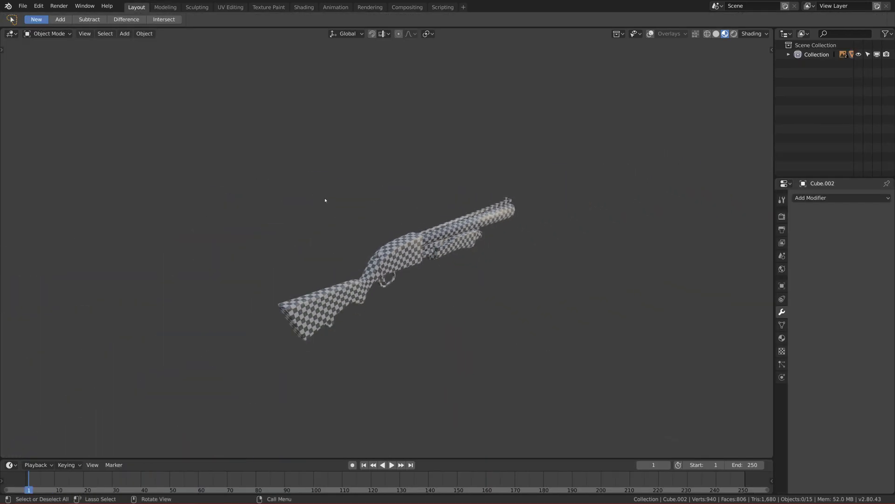
Step: Display the 3D viewport's tool shelf and make Select Box the active selection tool
click(2, 50)
click(15, 60)
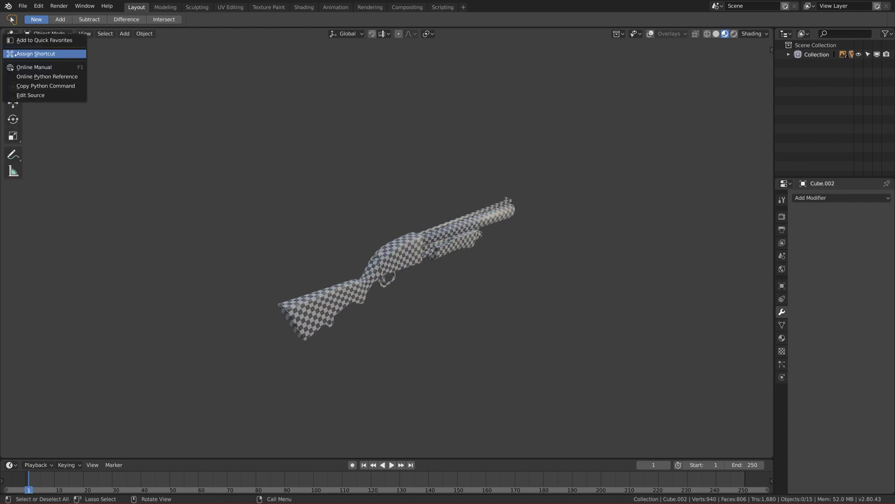
click(13, 52)
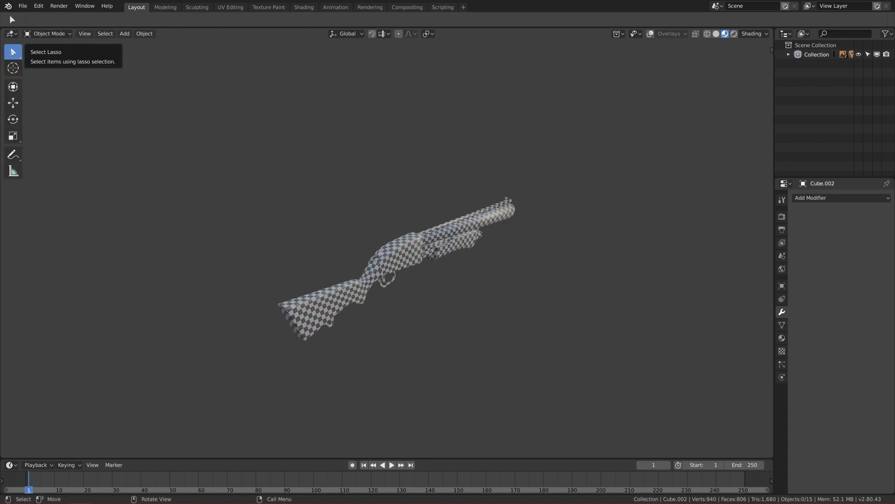
click(11, 52)
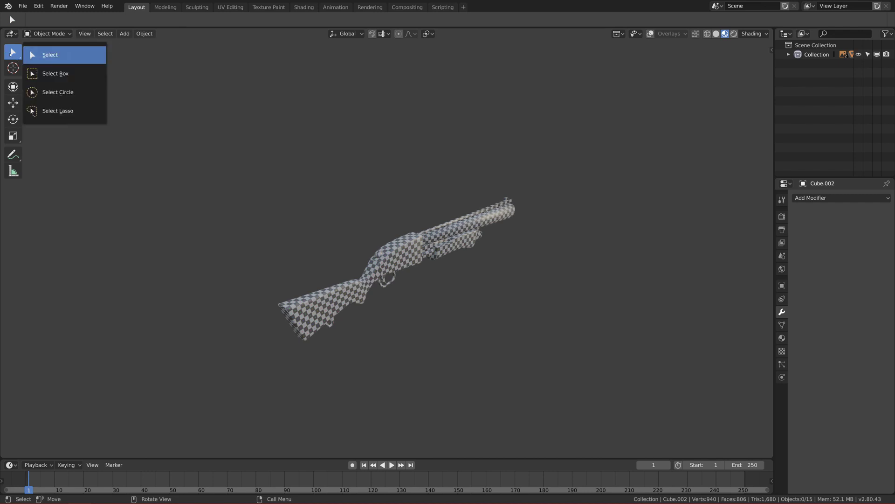
click(59, 73)
Step: Box-select the shotgun parts and turn on the viewport overlays
drag(211, 126, 414, 271)
scroll(317, 274, up, 4)
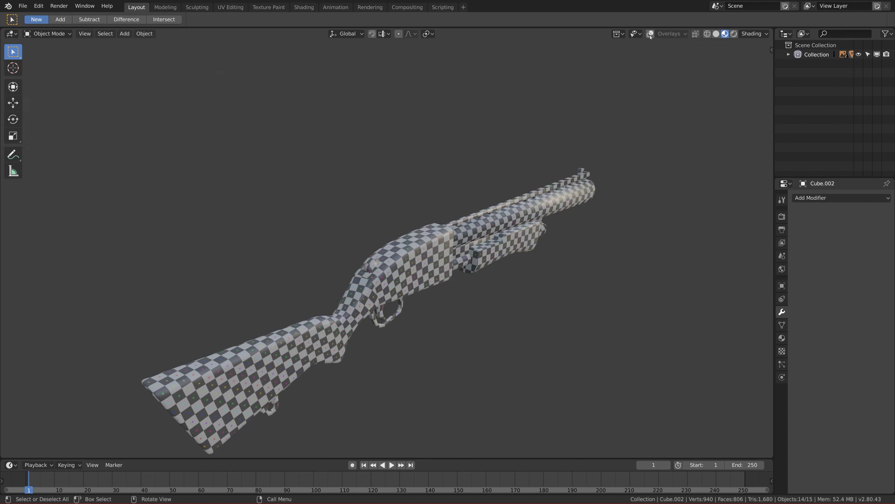
click(650, 34)
Step: Select all the shotgun parts with the main body as the active object and join them into one mesh
middle_drag(583, 163, 444, 195)
drag(379, 133, 547, 422)
middle_drag(515, 304, 399, 262)
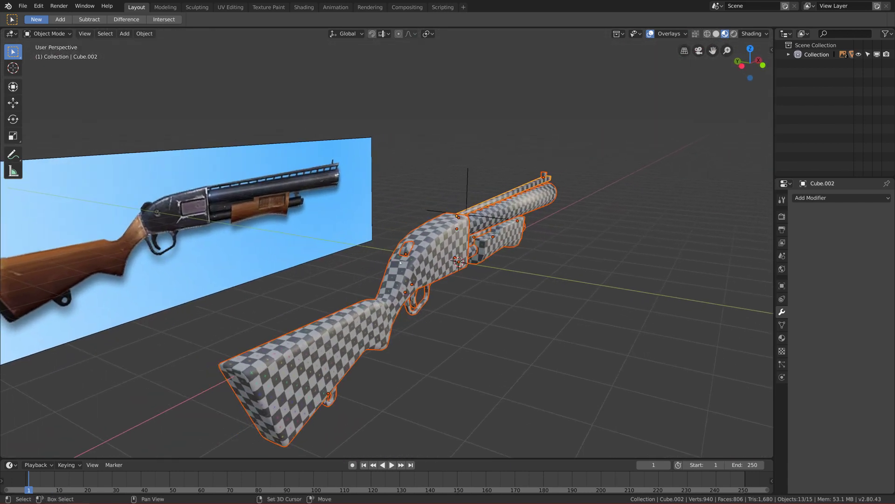
shift+click(430, 247)
middle_drag(429, 247, 480, 265)
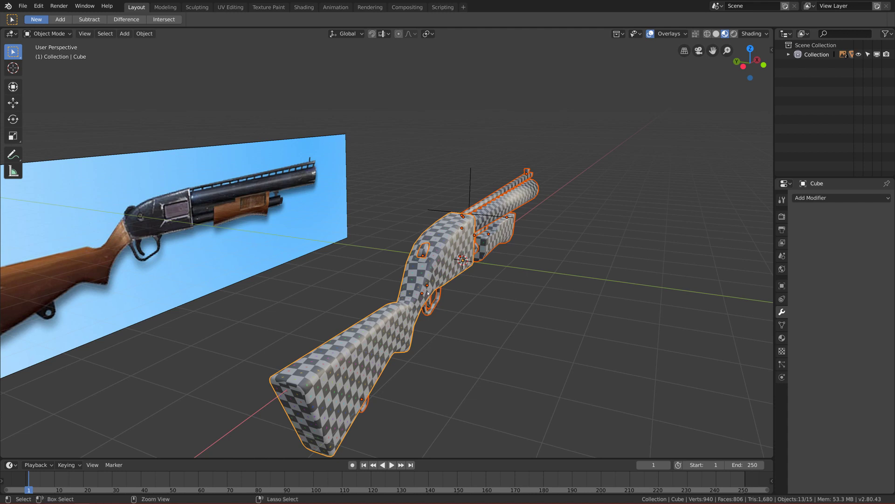
key(ctrl+j)
middle_drag(428, 293, 401, 261)
key(g)
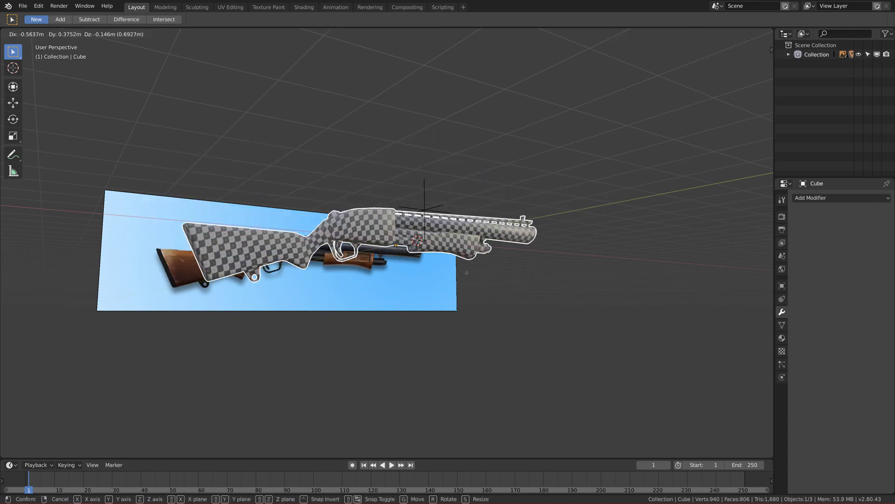
click(448, 279)
Step: Examine the joined shotgun's alignment with the reference image in the front orthographic view
key(KP_1)
scroll(384, 228, up, 5)
scroll(384, 228, down, 2)
scroll(384, 228, up, 4)
scroll(383, 228, down, 4)
middle_drag(384, 228, 327, 178)
key(KP_1)
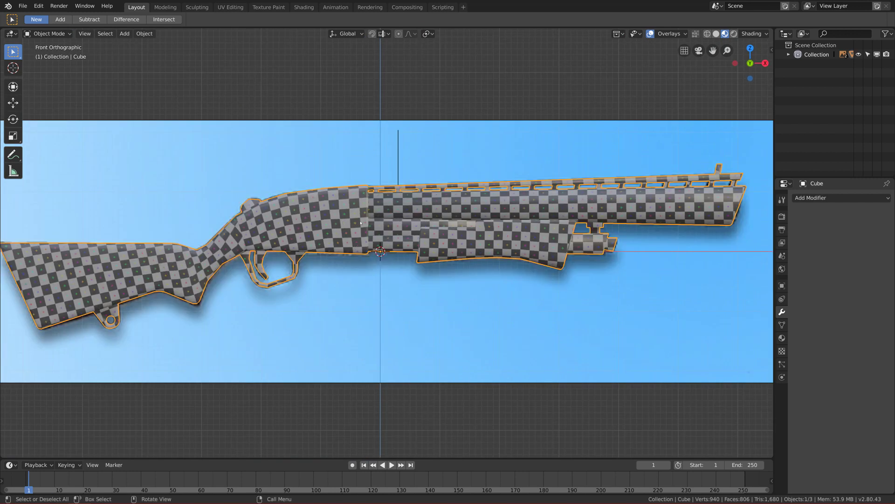
Step: Rename the existing collection as LowPoly
double_click(817, 56)
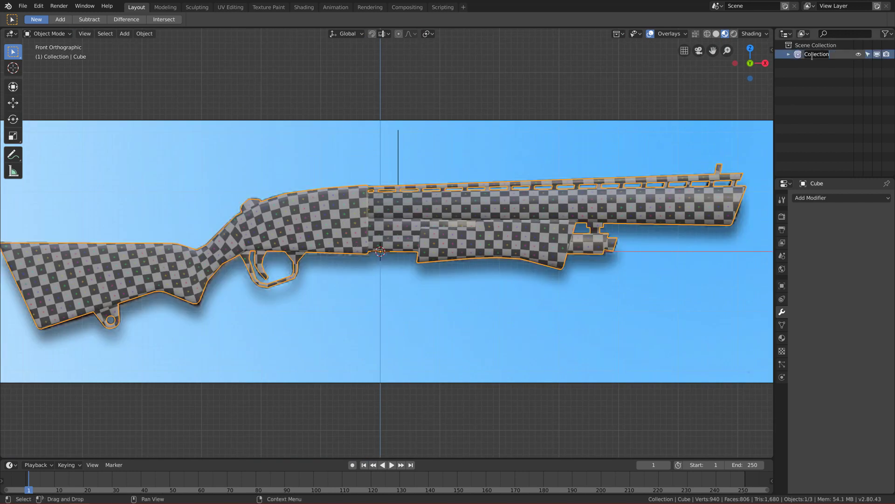
text(LowPoly)
key(Return)
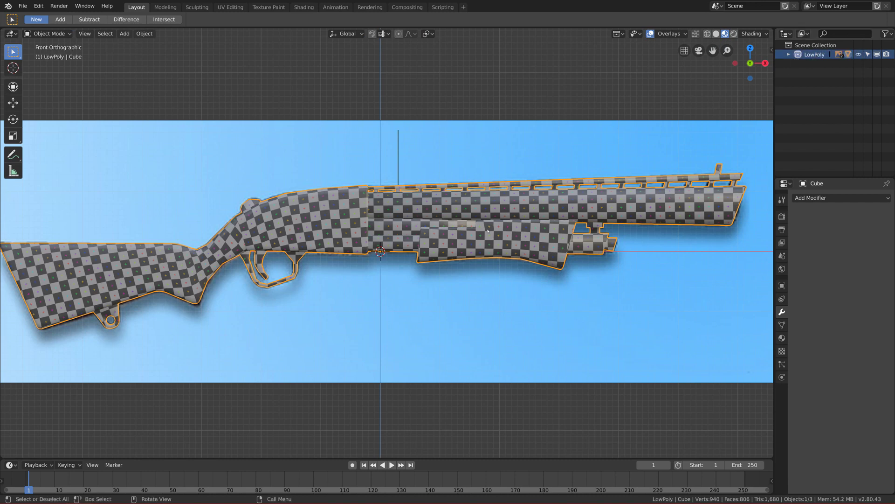
Step: Copy the joined shotgun and paste the duplicate in the same place
scroll(402, 243, down, 4)
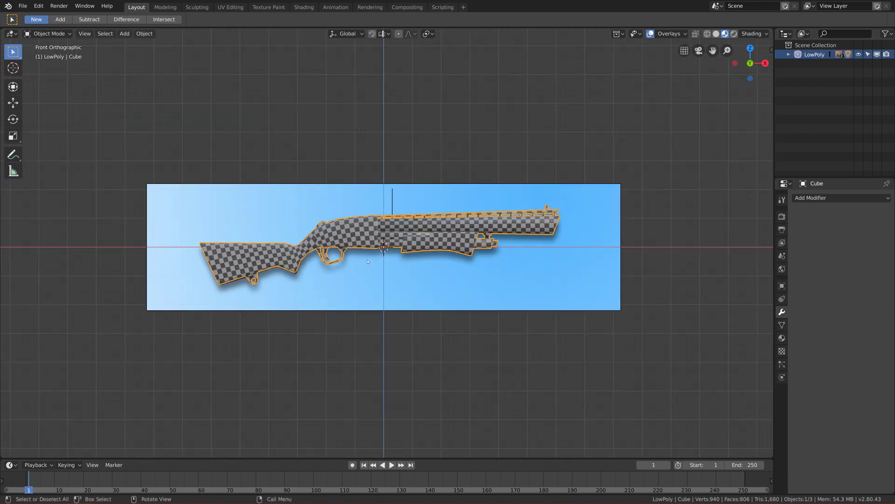
key(ctrl+c)
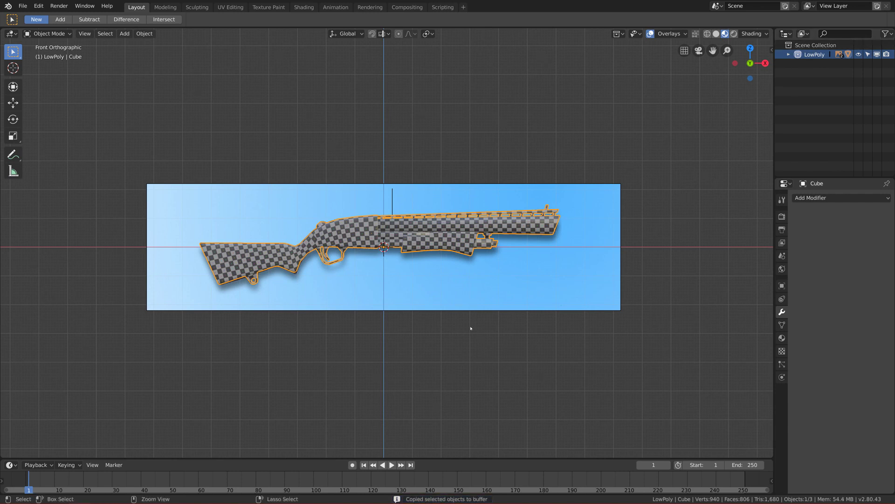
key(ctrl+v)
key(g)
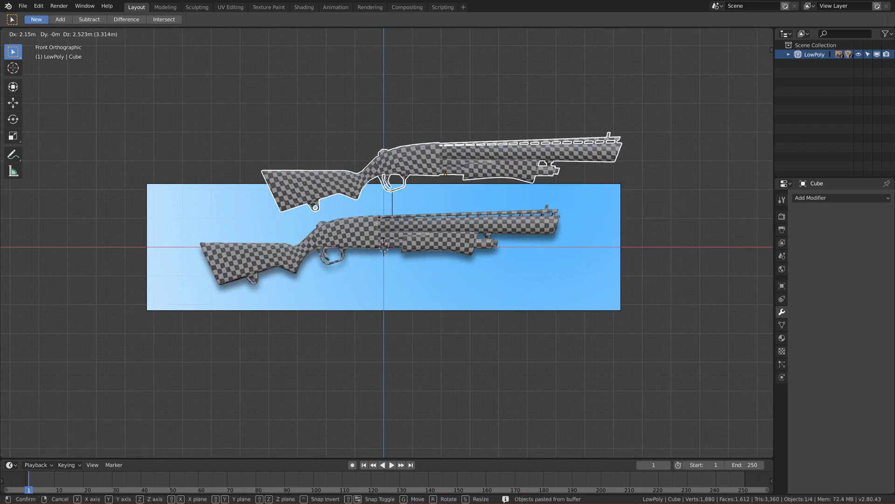
key(Escape)
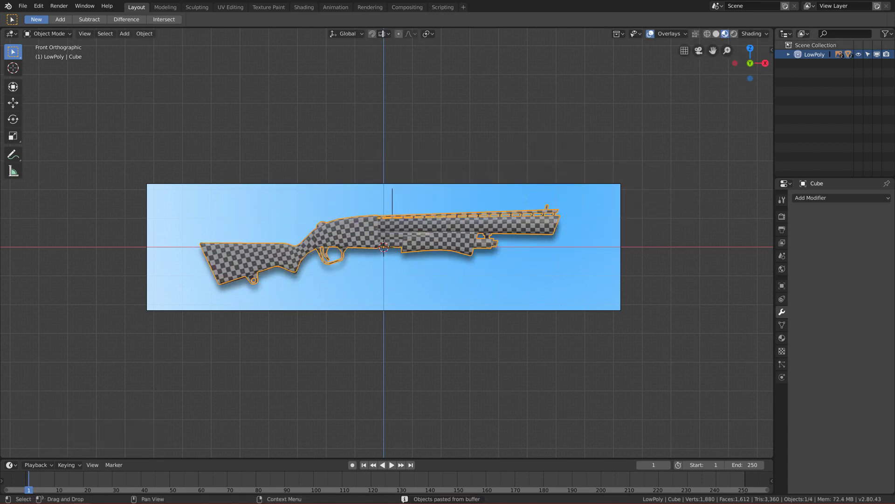
Step: Create a new collection under the Scene Collection and name it HighPoly
right_click(801, 45)
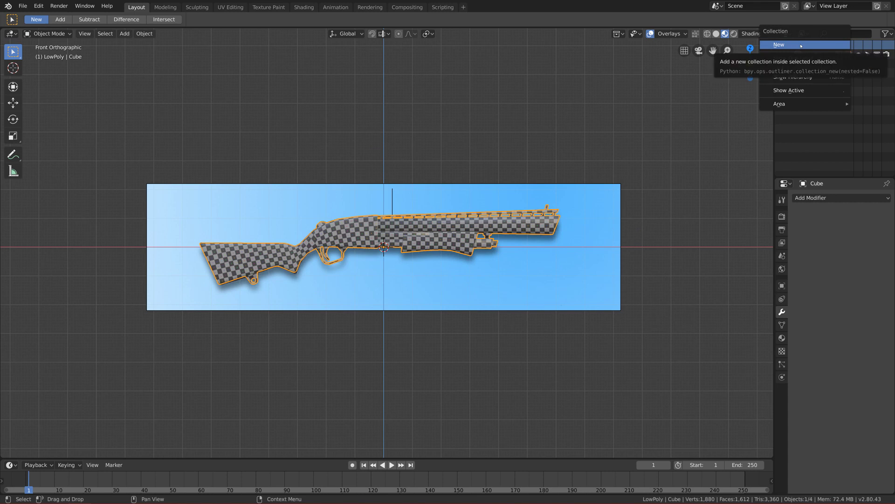
click(801, 46)
double_click(809, 66)
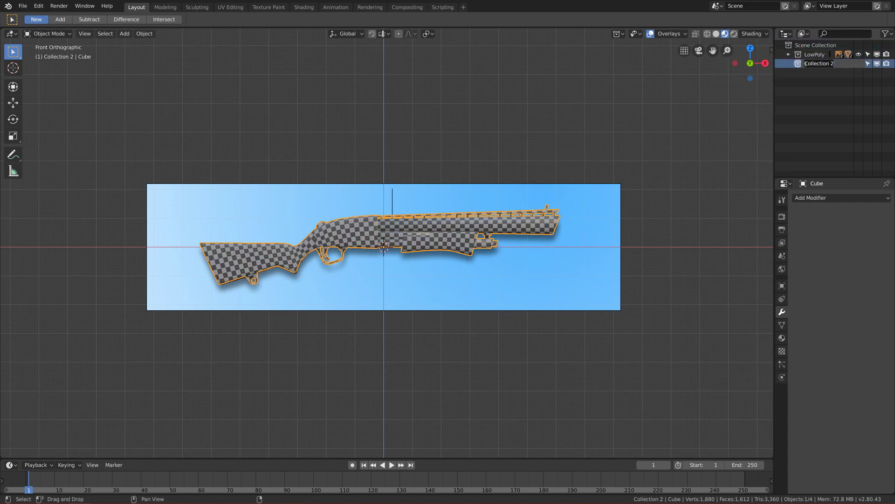
text(HighPoly)
key(Return)
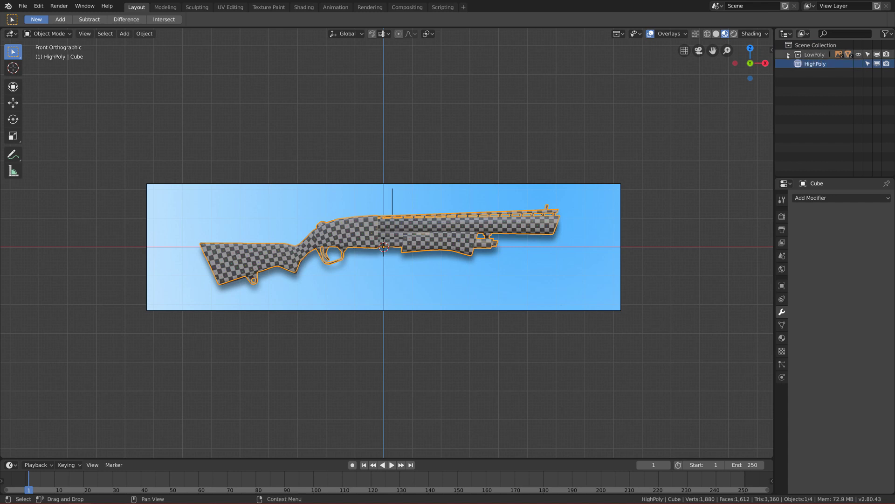
Step: Move the duplicate Cube.001 from the LowPoly collection into the HighPoly collection
click(788, 55)
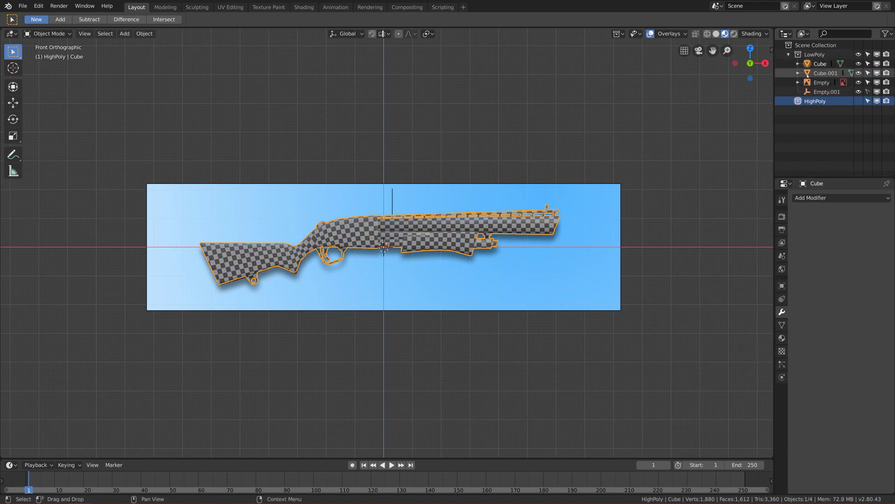
click(706, 266)
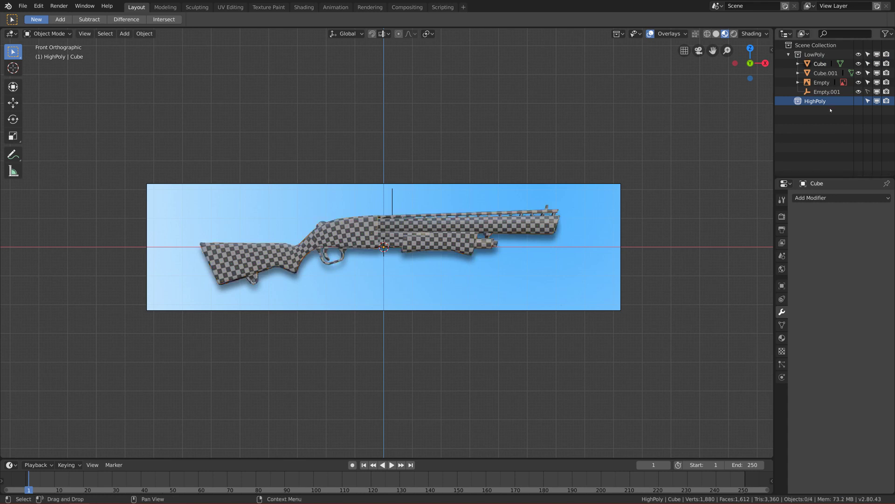
drag(821, 73, 817, 102)
Step: Rename the Cube object in the LowPoly collection as Shotgun_low
click(819, 64)
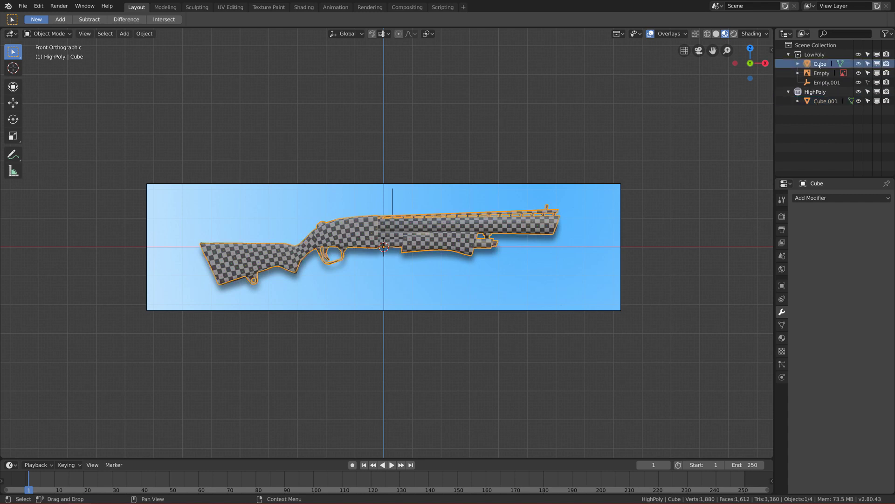
double_click(820, 65)
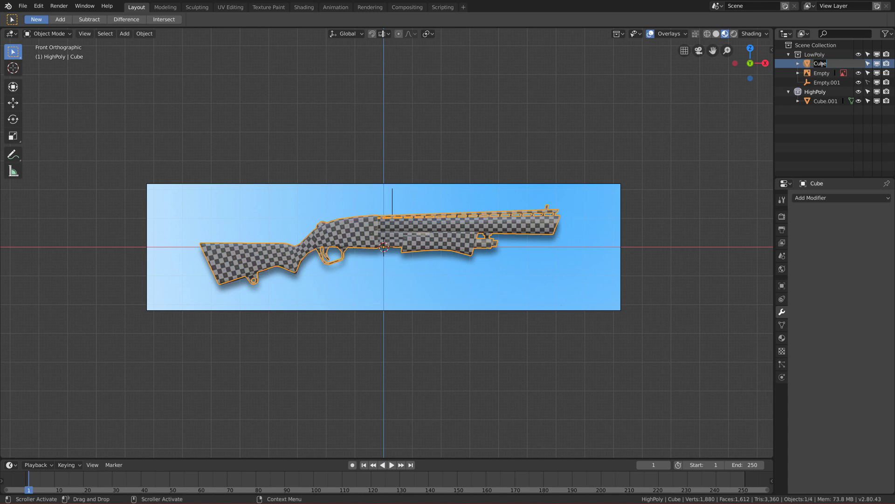
text(Shotgun_low)
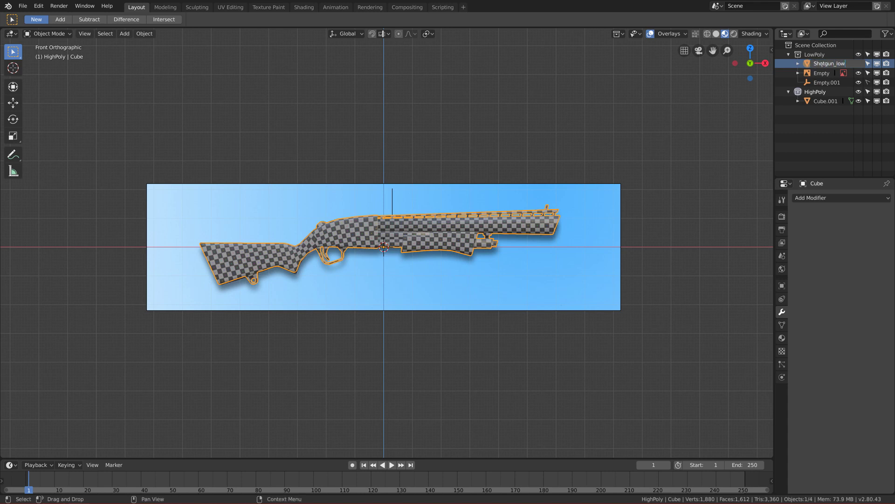
key(Return)
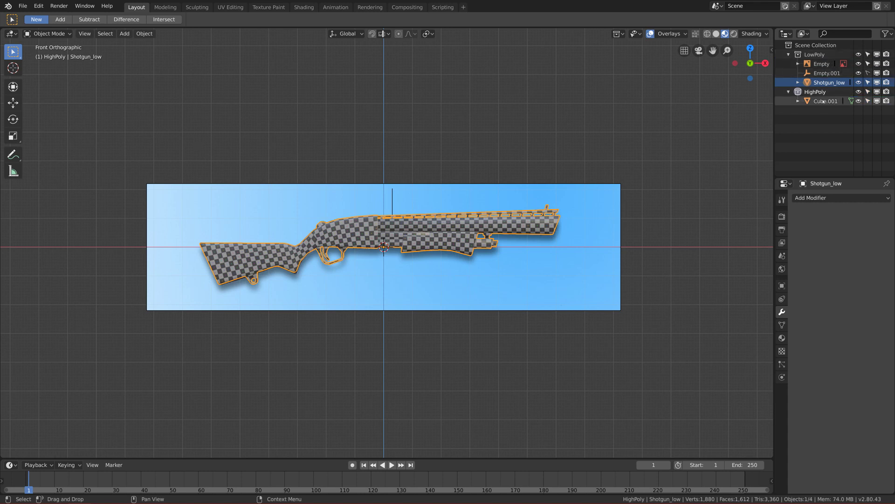
Step: Rename the duplicate in the HighPoly collection as Shotgun_high
double_click(824, 101)
text(Shotgunhigh)
key(Return)
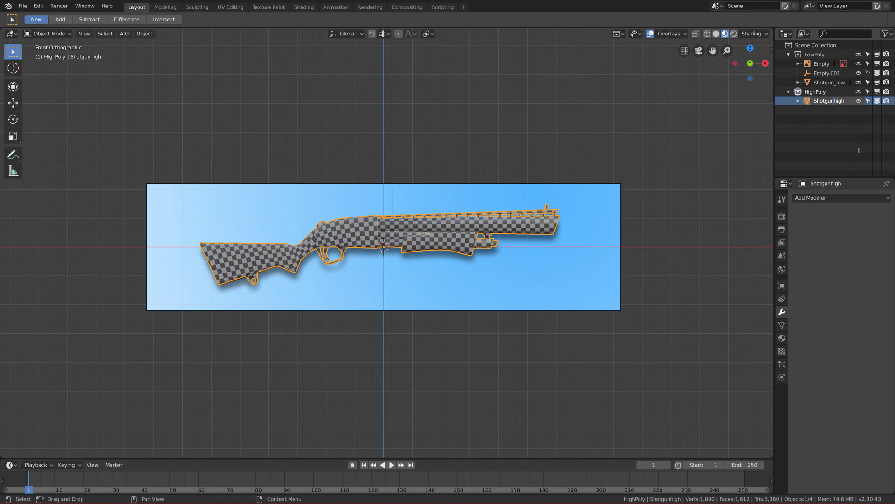
text(_)
key(Return)
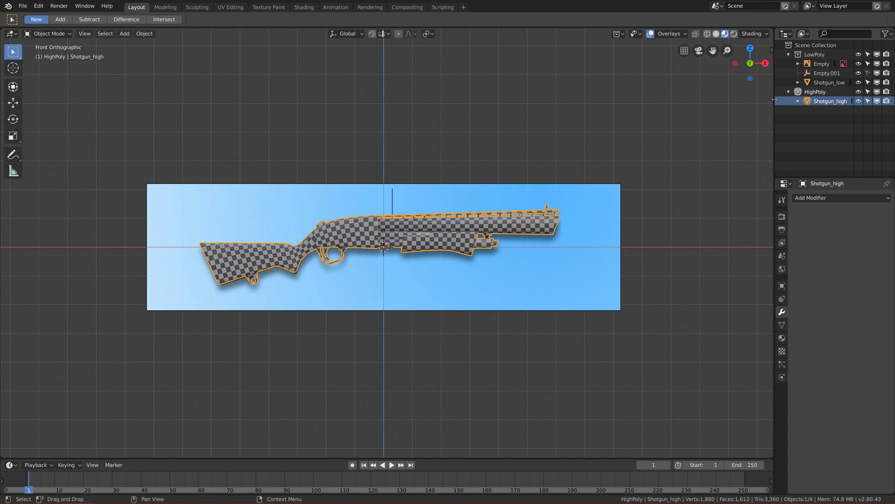
scroll(598, 140, up, 1)
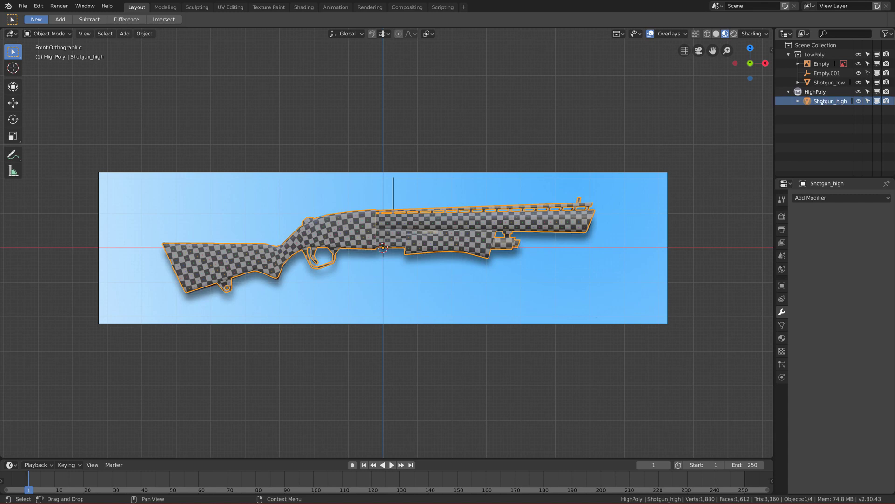
Step: Hide the Shotgun_low object in the viewport, leaving the high-poly copy visible
click(818, 83)
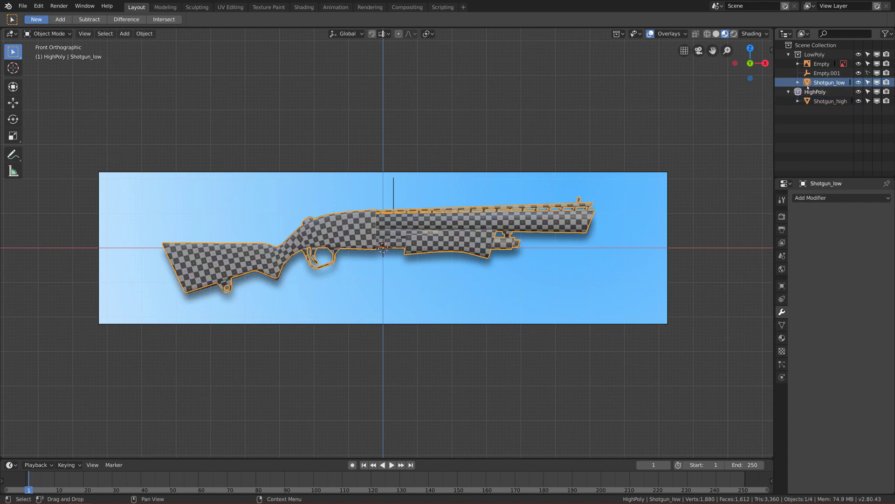
middle_drag(494, 242, 523, 226)
middle_drag(738, 106, 724, 167)
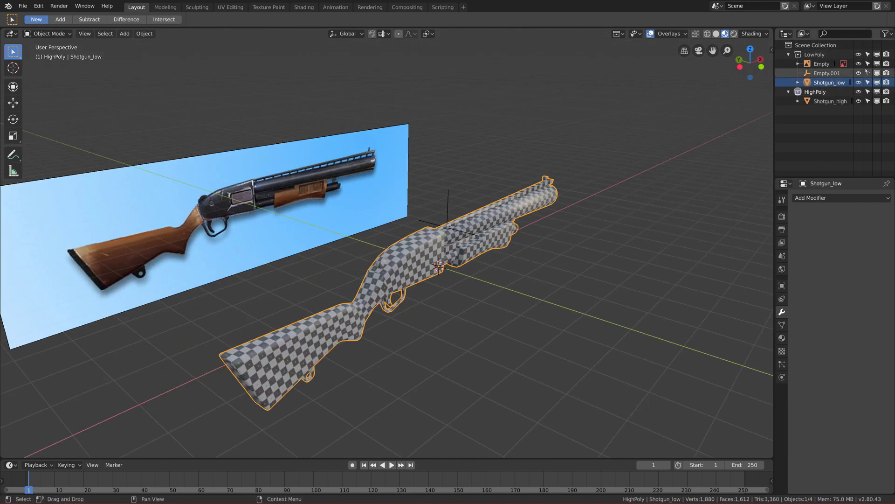
click(859, 82)
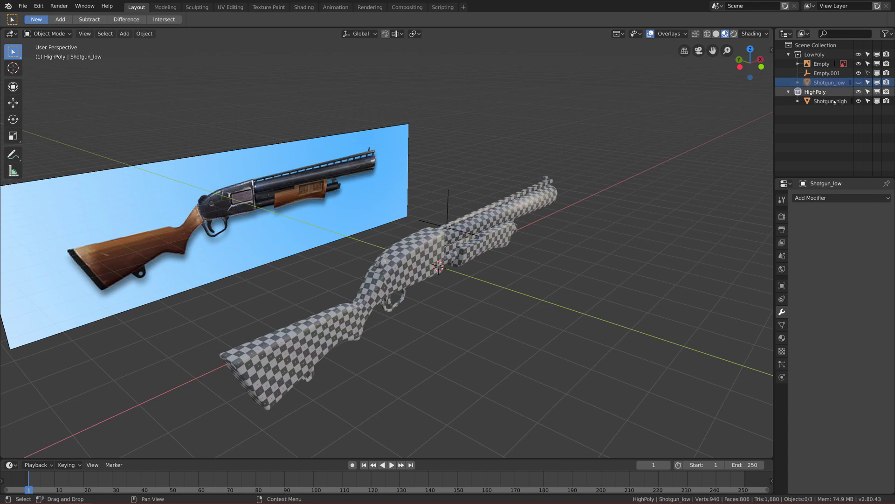
Step: Remove the checker material Material.001 from the Shotgun_high object
click(446, 259)
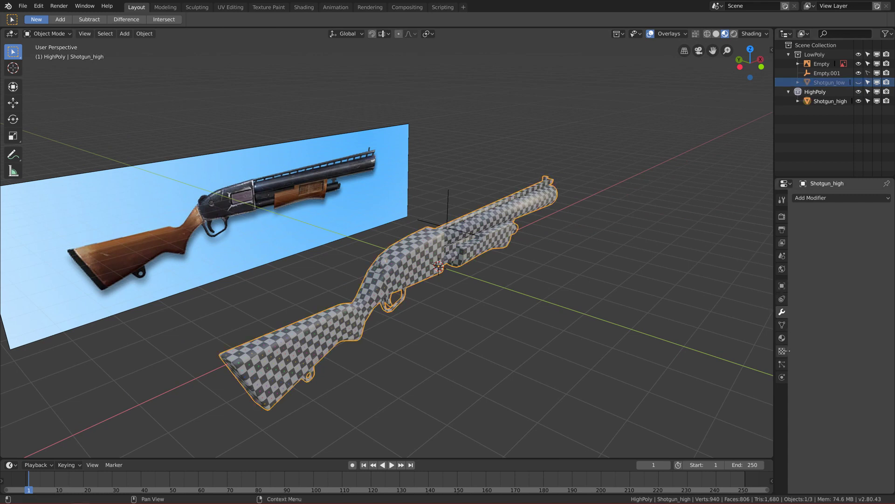
click(830, 101)
click(782, 337)
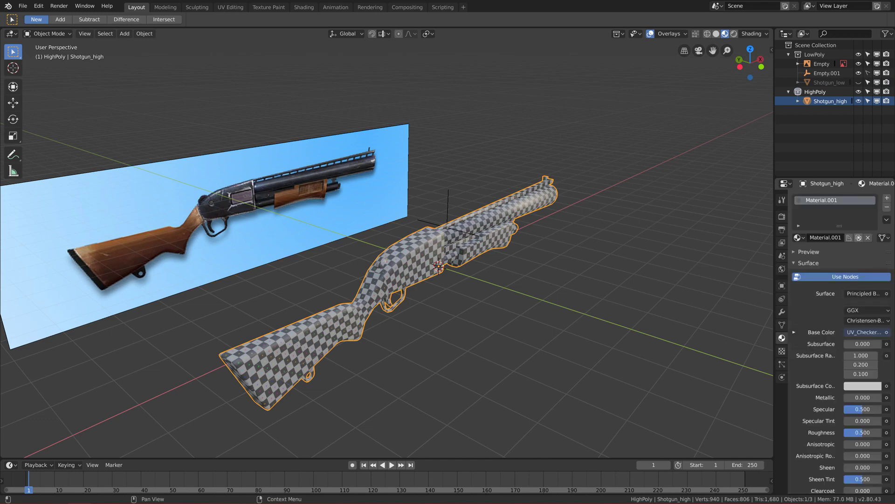
click(887, 208)
Step: Examine the untextured high-poly shotgun in perspective and from the front against the reference image
middle_drag(420, 261, 159, 98)
key(KP_1)
scroll(293, 194, up, 3)
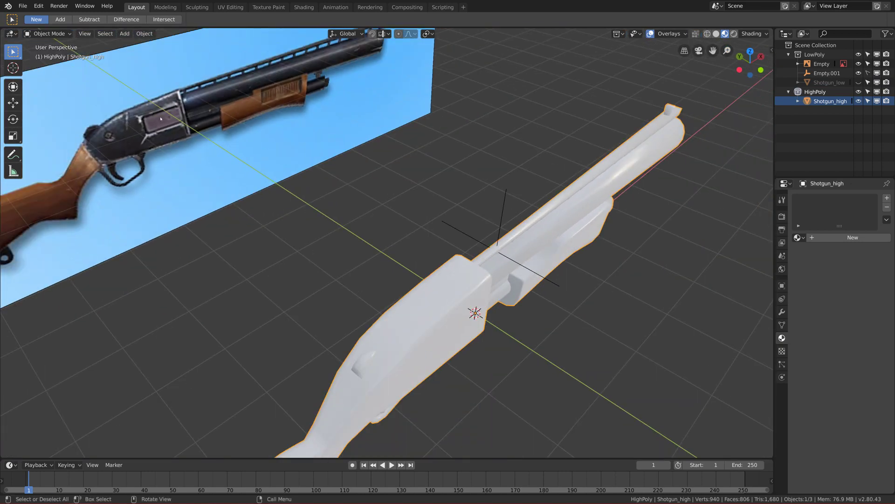
middle_drag(276, 95, 312, 236)
key(KP_1)
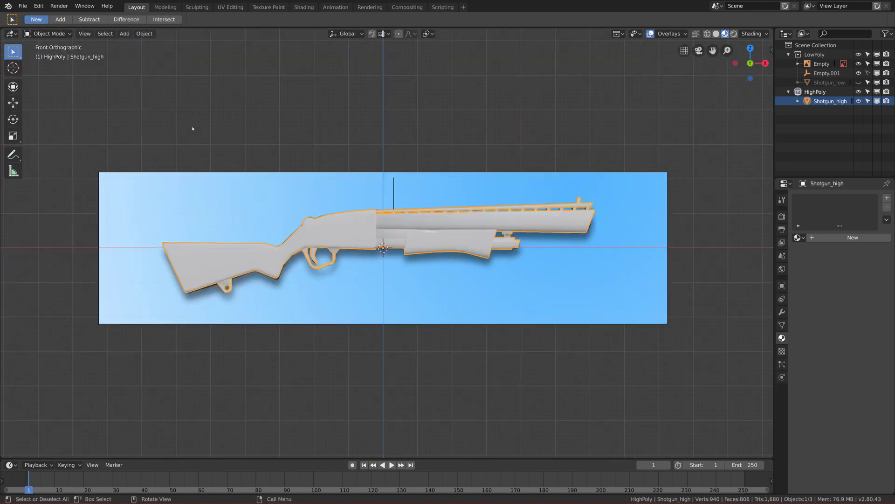
scroll(313, 236, up, 5)
scroll(312, 237, down, 5)
middle_drag(312, 237, 327, 270)
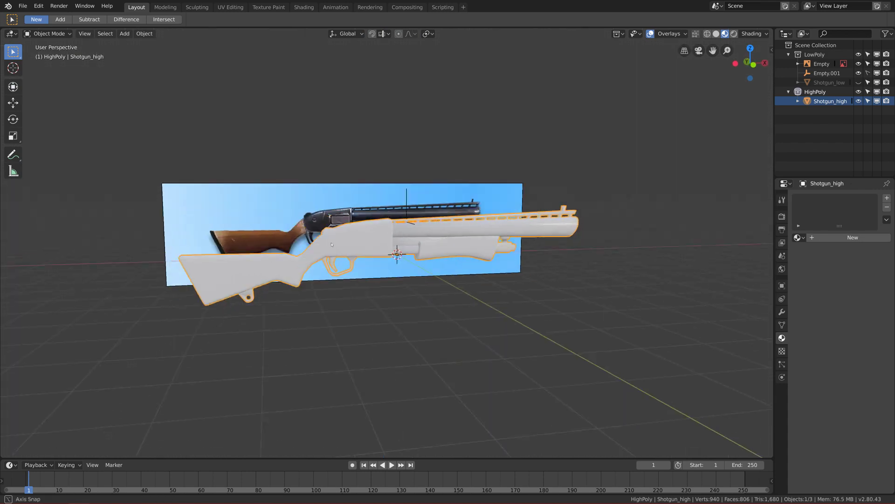
scroll(328, 273, up, 2)
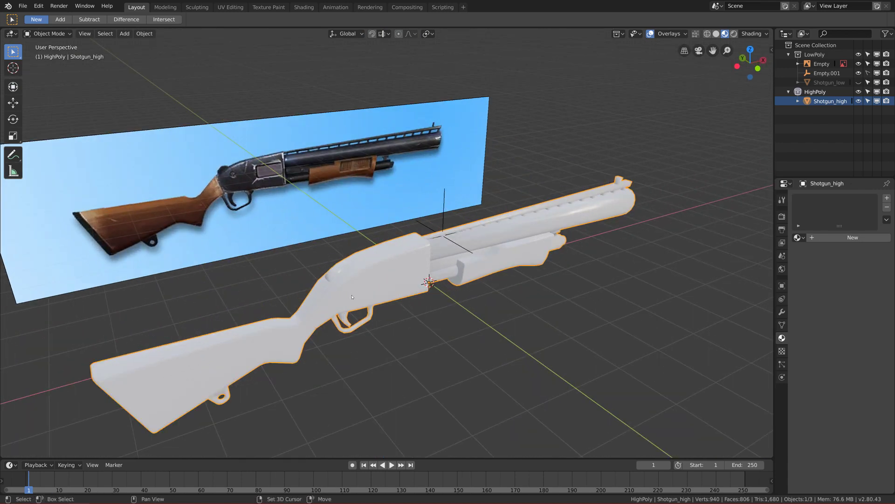
Step: Add a 2 m plane at the origin and rotate it 90° about the X axis
key(shift+a)
mouse_move(353, 297)
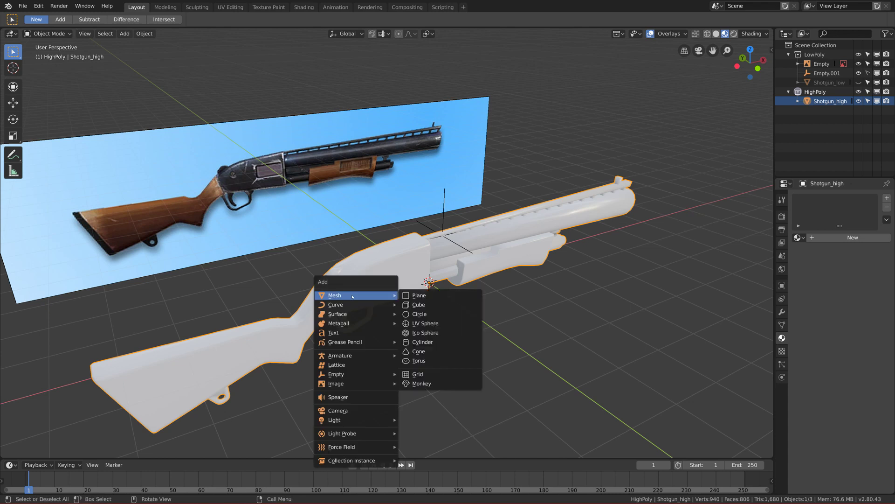
click(419, 297)
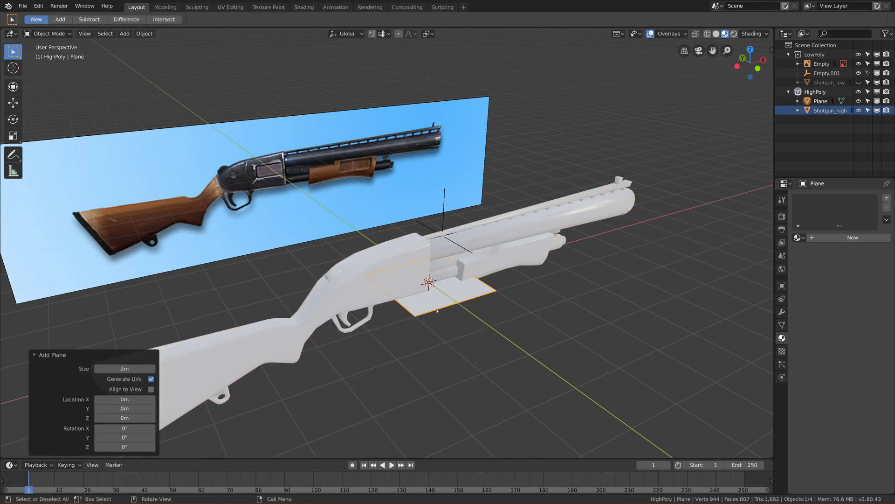
text(rx90)
key(Return)
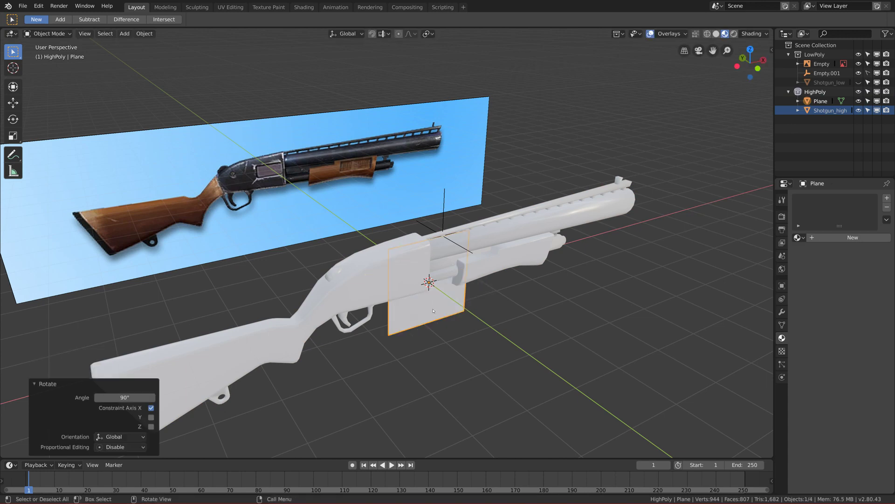
Step: Move the plane about -1.26 m along Y, in front of the shotgun
key(g)
key(y)
click(464, 307)
Step: In see-through front view, scale the plane to about 0.4 and move it over the ejection port in the reference image
middle_drag(464, 306, 313, 259)
key(KP_1)
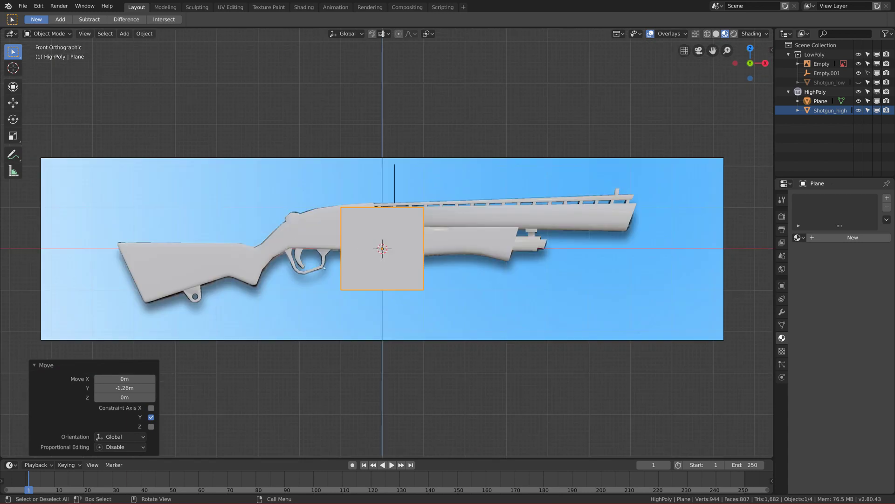
key(z)
key(alt+z)
scroll(312, 274, up, 4)
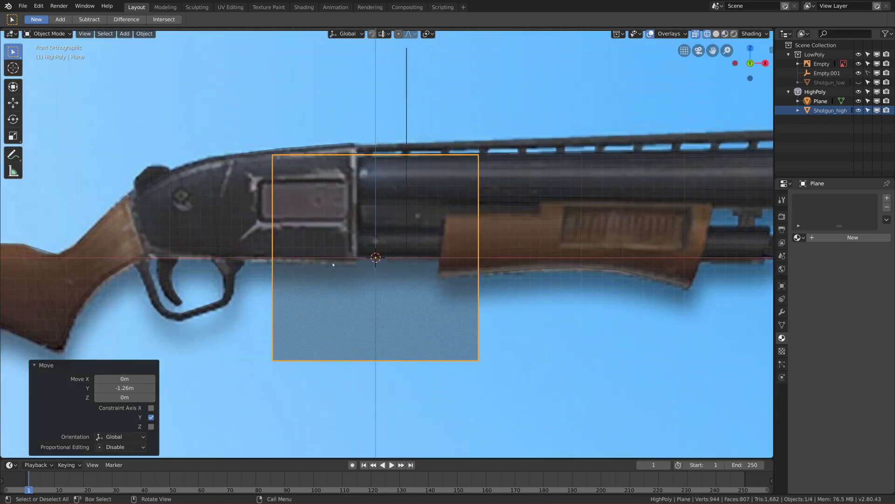
key(s)
click(479, 278)
key(g)
click(397, 224)
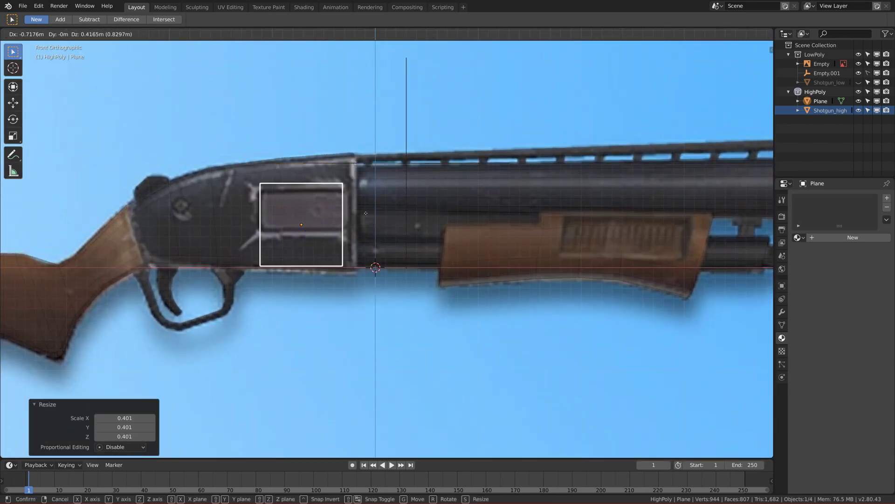
Step: Scale the plane by about 0.48, stretch it about 2.13 along X and position it over the ejection port
scroll(171, 152, up, 3)
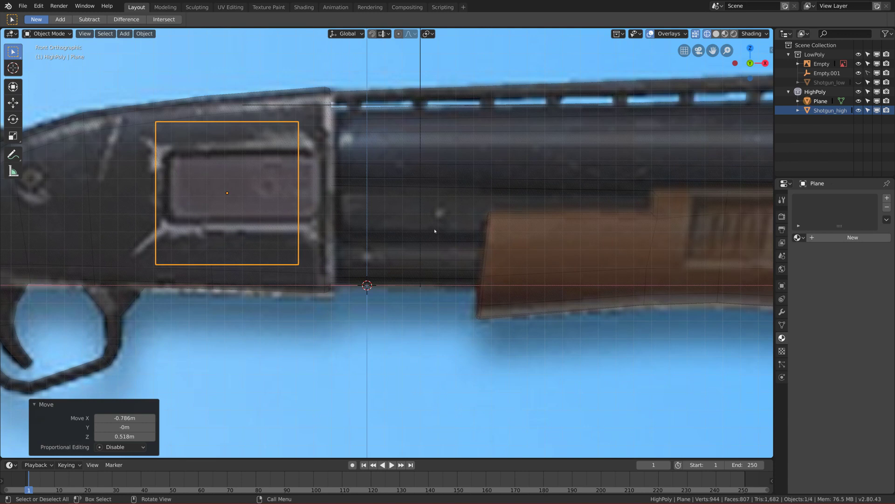
key(s)
click(330, 211)
key(g)
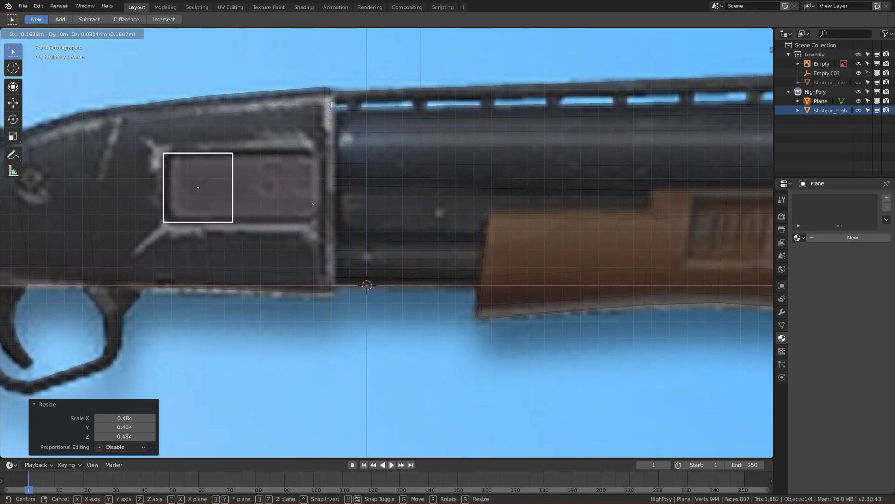
right_click(321, 207)
key(s)
key(x)
click(426, 194)
key(g)
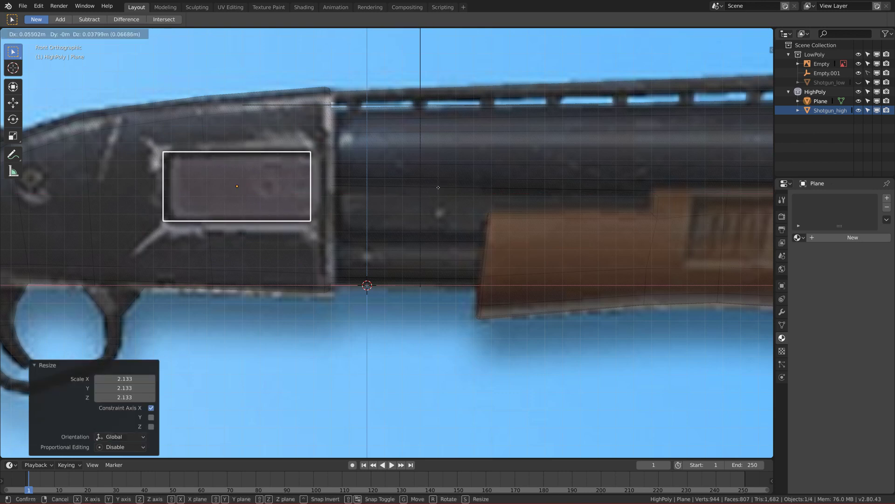
click(443, 187)
Step: Fine-tune the plane's size and position to match the outline of the ejection port
key(s)
click(451, 187)
key(g)
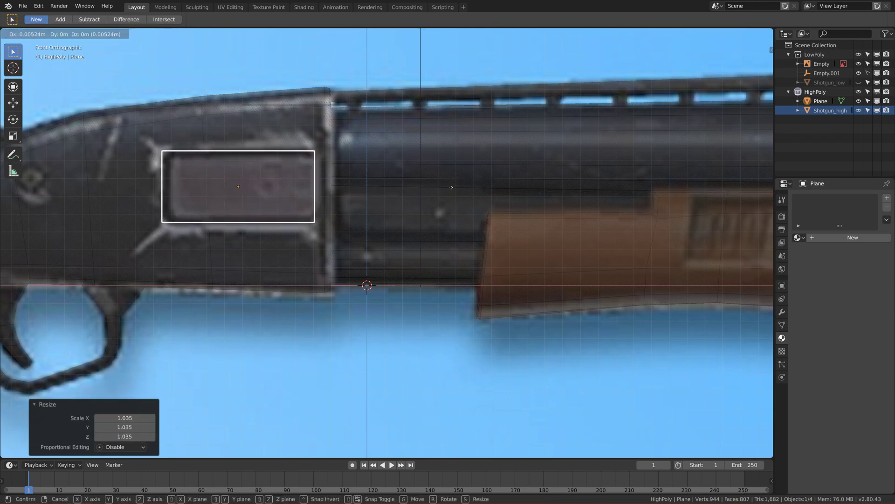
click(452, 188)
key(s)
click(455, 188)
key(g)
click(455, 187)
Step: Return the viewport to solid shading and hide the Shotgun_high object
scroll(456, 187, down, 2)
mouse_move(455, 187)
middle_down()
mouse_move(362, 252)
mouse_move(476, 272)
middle_up()
key(shift+z)
scroll(362, 252, up, 5)
scroll(299, 263, down, 4)
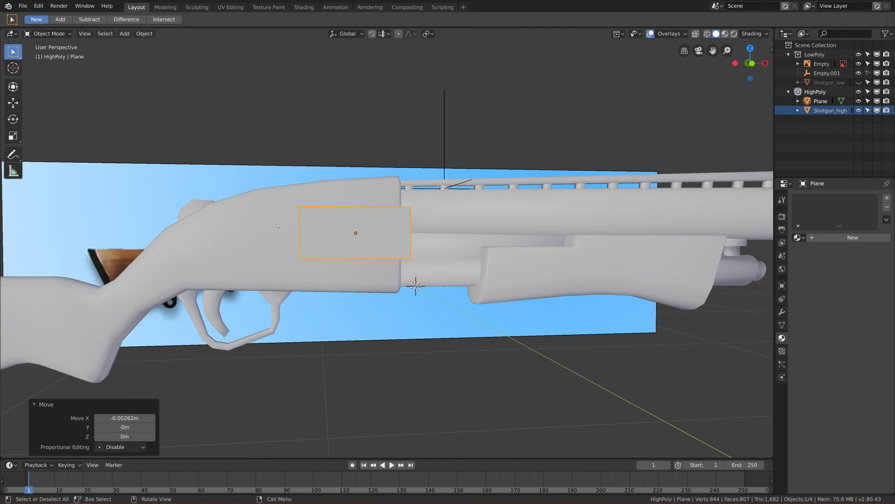
click(275, 226)
middle_drag(318, 238, 443, 247)
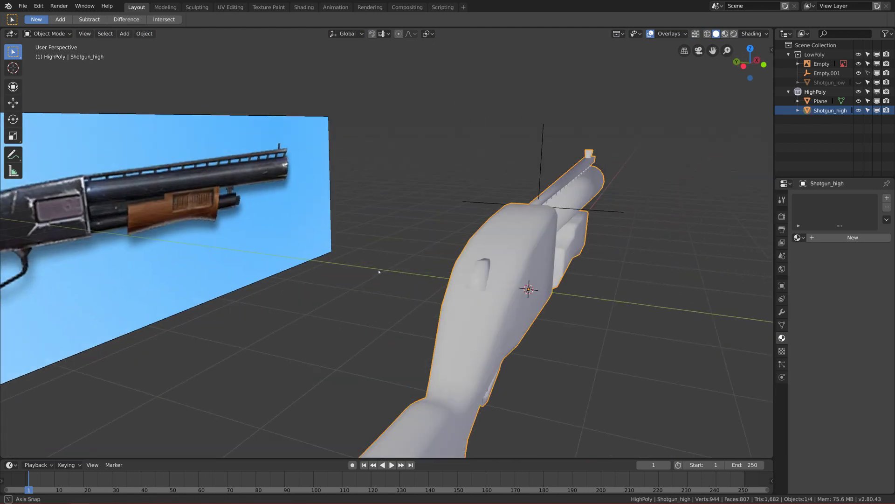
click(859, 111)
Step: Select the plane over the ejection port and apply its scale
middle_drag(602, 233, 402, 280)
click(402, 280)
key(KP_1)
scroll(318, 262, up, 6)
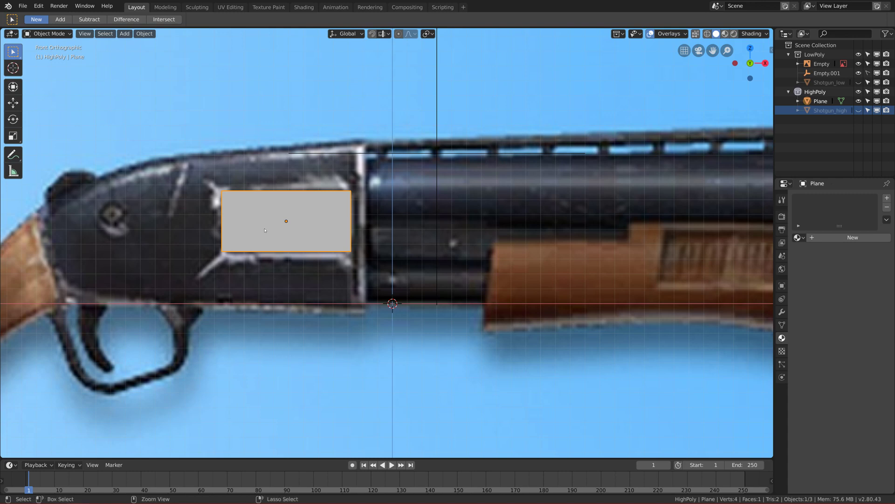
key(ctrl+a)
click(252, 249)
Step: Round the plane's four corners with a vertex-only bevel of about 0.042 and 4 segments
key(Tab)
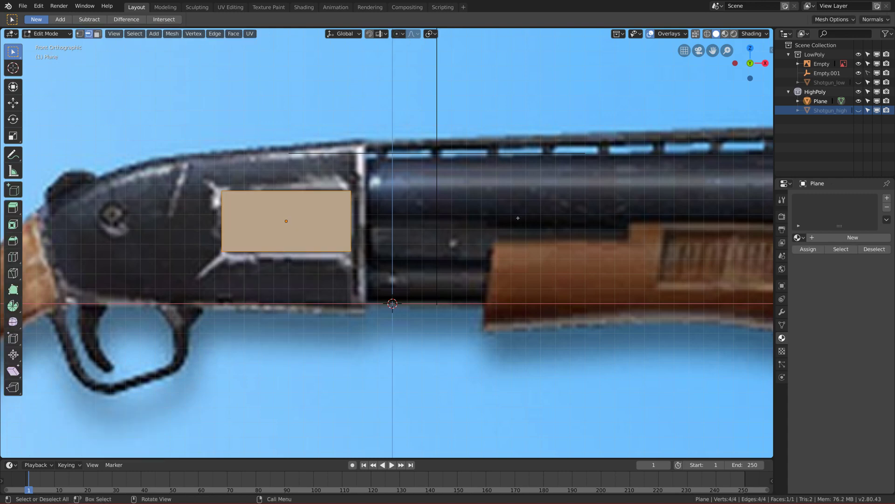
scroll(276, 199, up, 4)
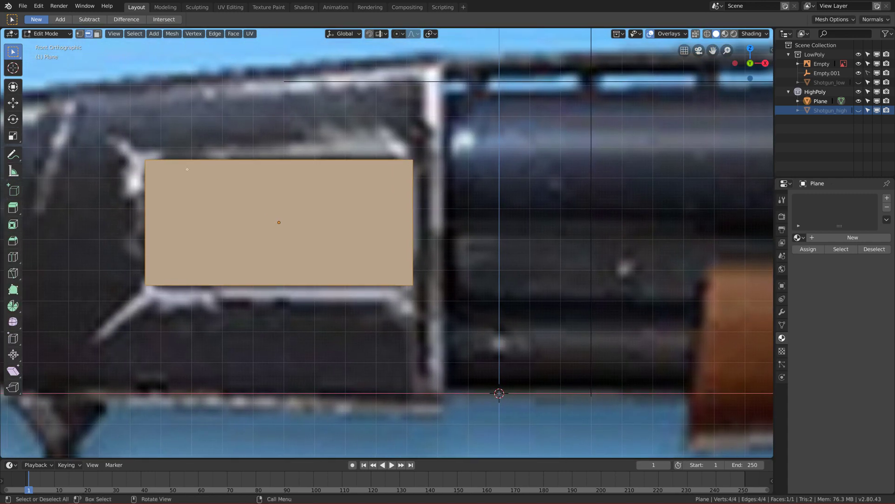
key(1)
drag(116, 126, 506, 394)
key(ctrl+b)
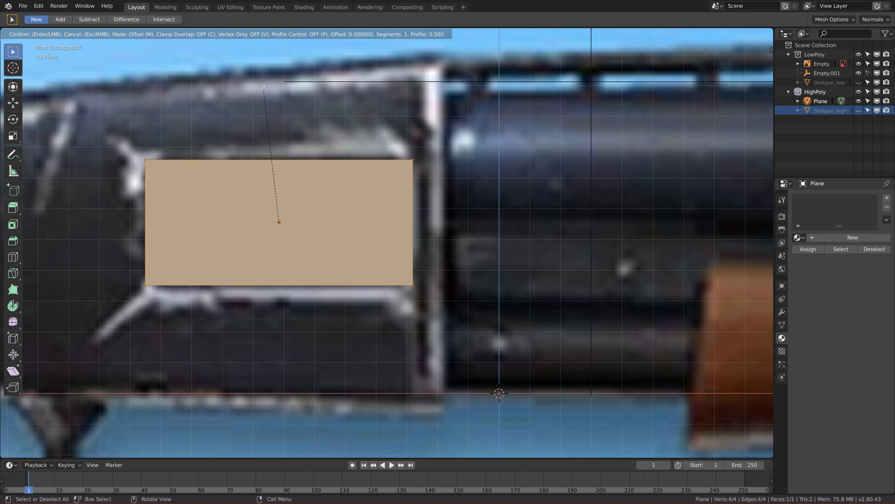
key(v)
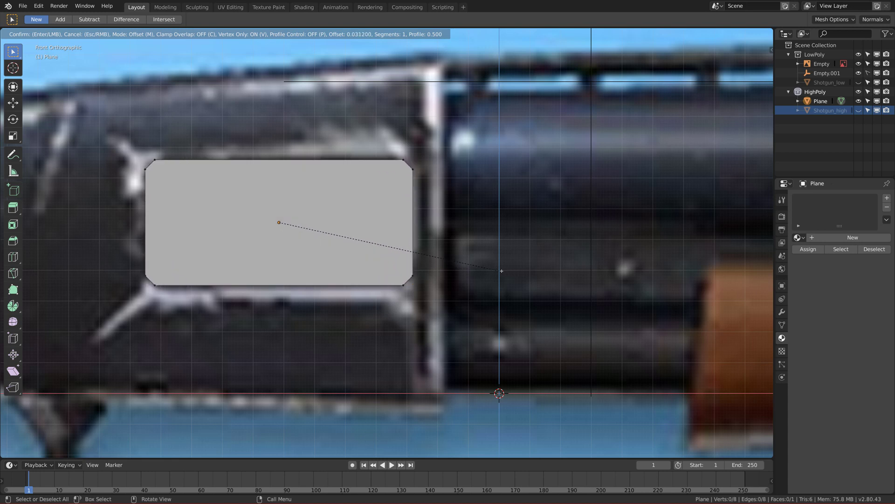
scroll(508, 270, up, 2)
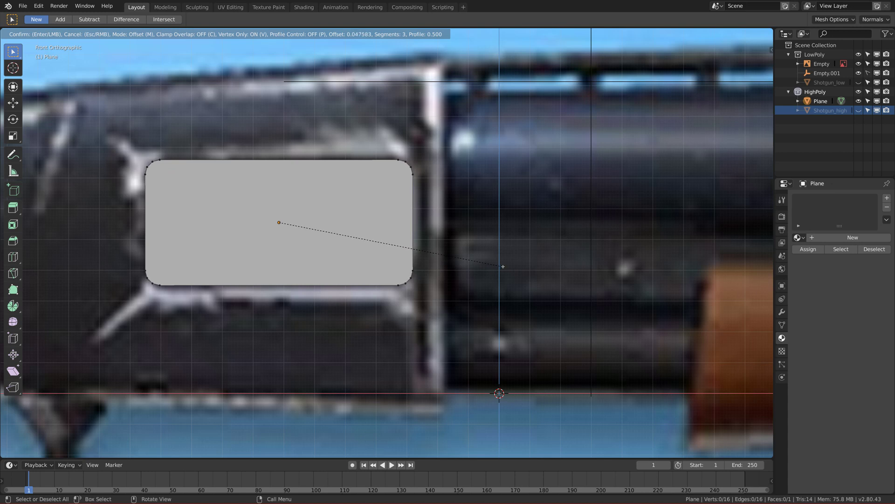
scroll(503, 265, up, 1)
click(504, 260)
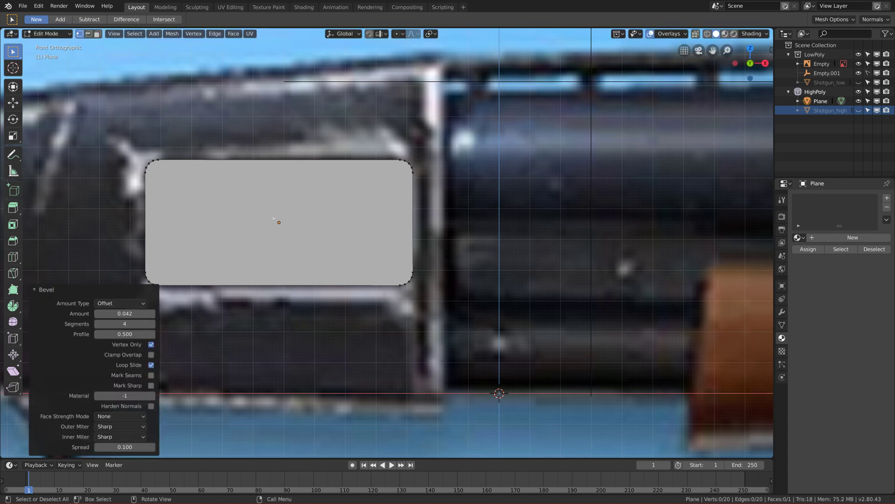
Step: Inset the rounded plane's face by about 0.031 m
key(3)
click(368, 271)
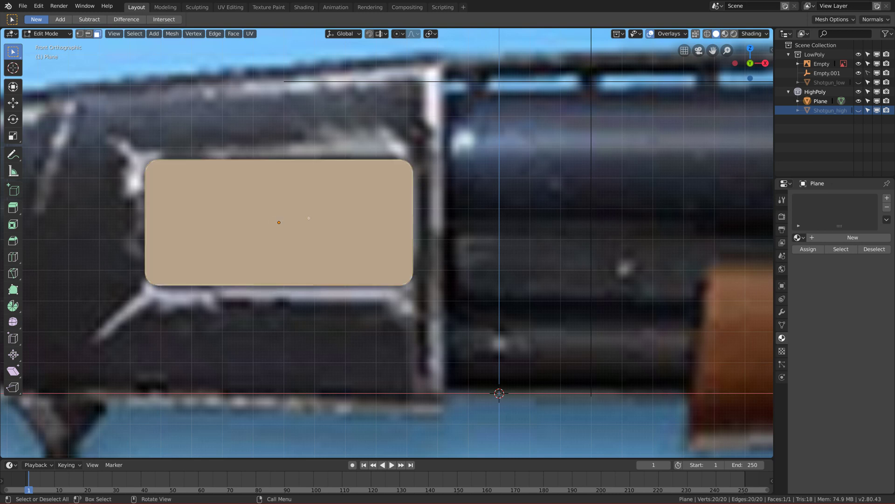
key(i)
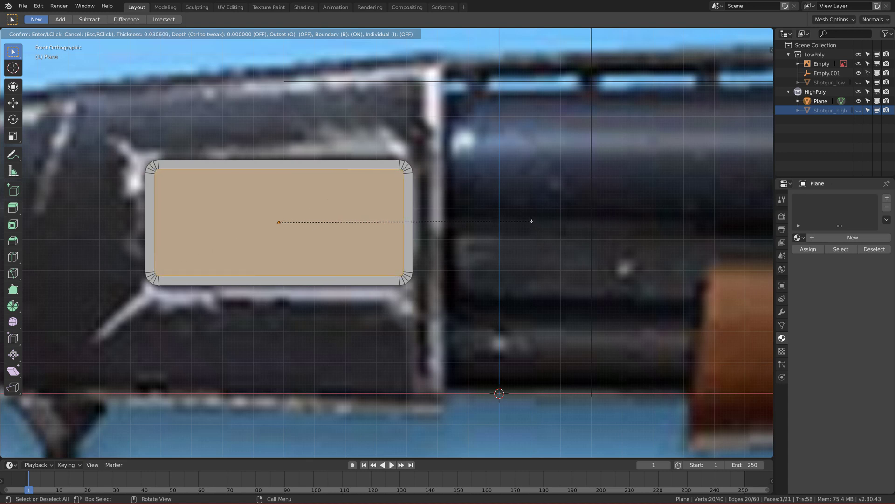
click(531, 221)
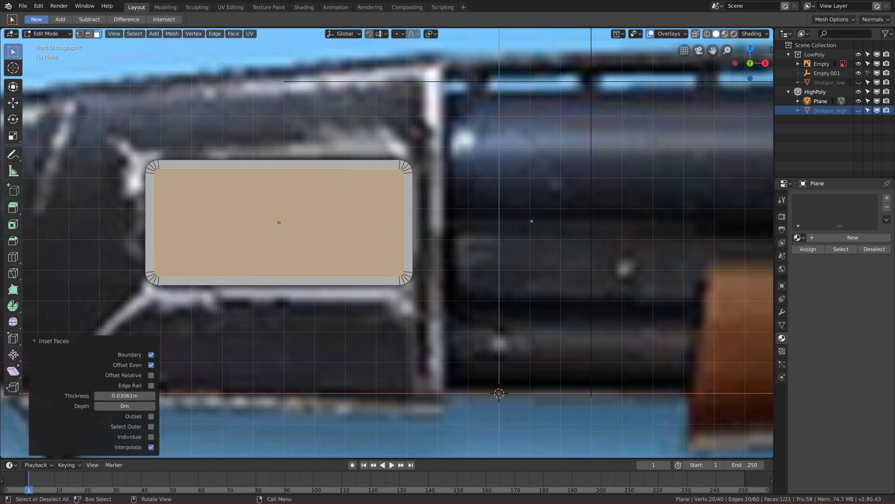
Step: In the right side view, shift the inset face about 0.019 m along Y to give the panel depth
key(KP_3)
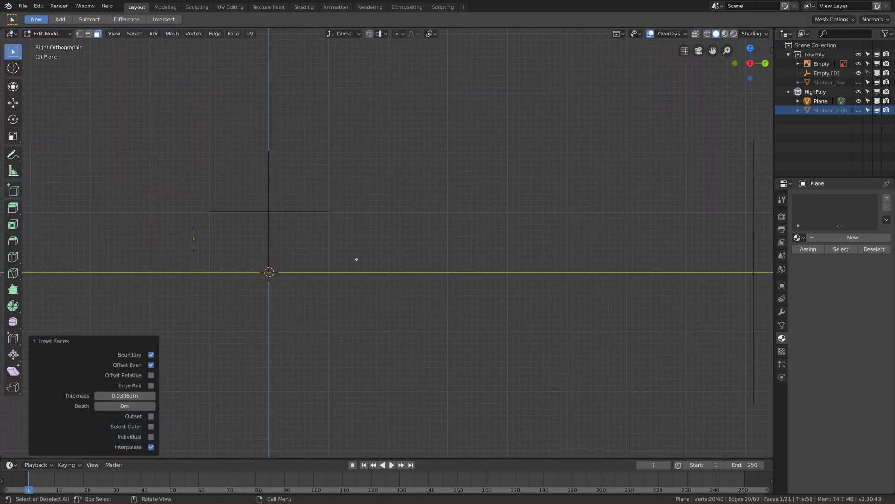
middle_drag(295, 264, 330, 310)
scroll(328, 311, down, 1)
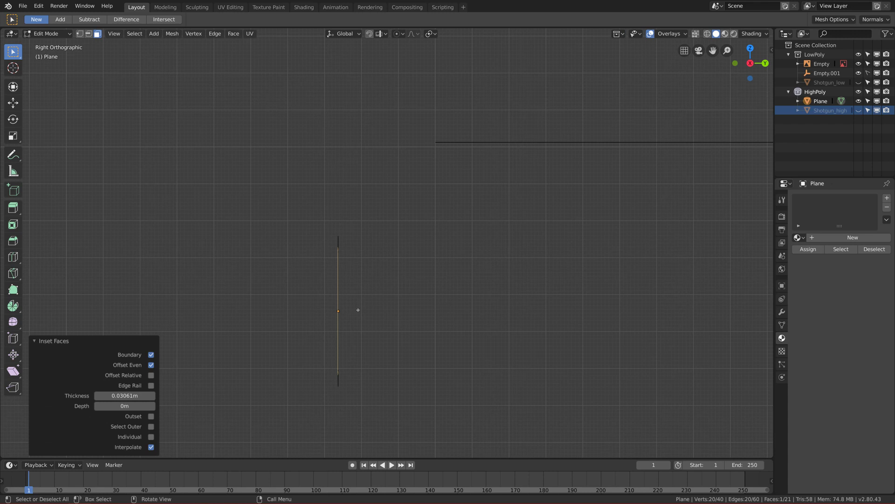
key(g)
key(y)
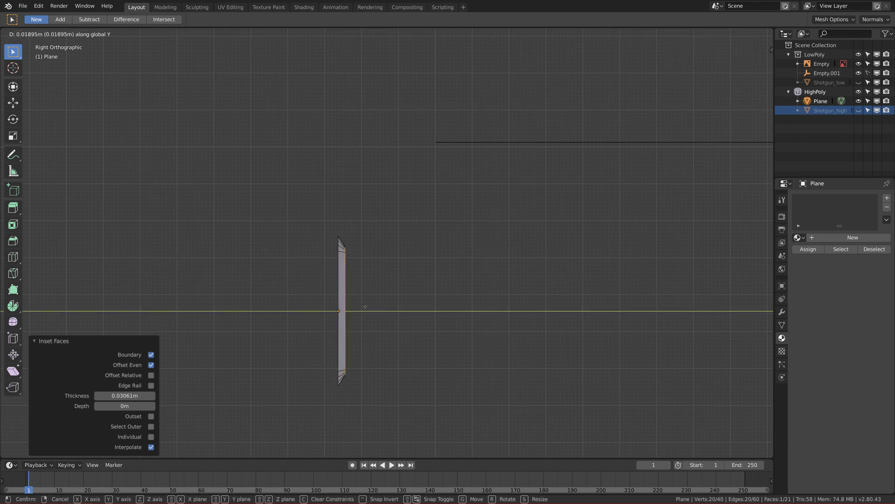
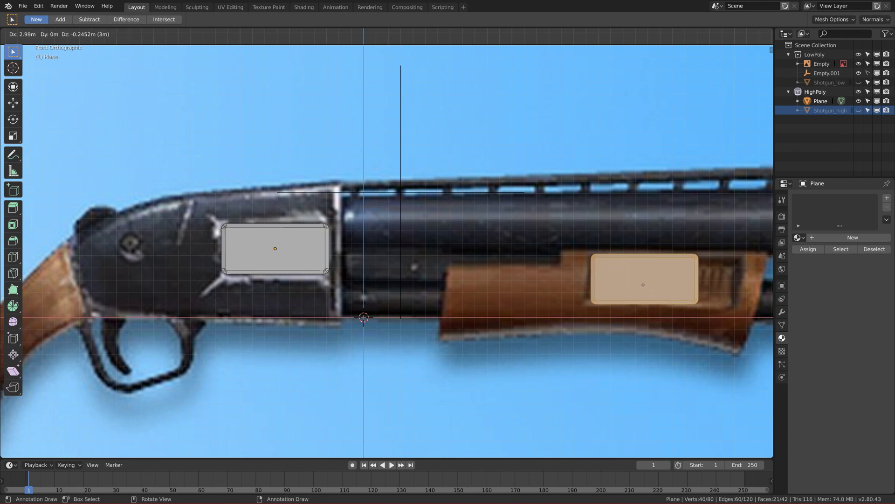
Step: Place a duplicate of the panel over the grooved recess in the wooden fore-end, about 3.04 m along X and -0.236 m along Z
shift+middle_drag(642, 284, 476, 293)
key(KP_1)
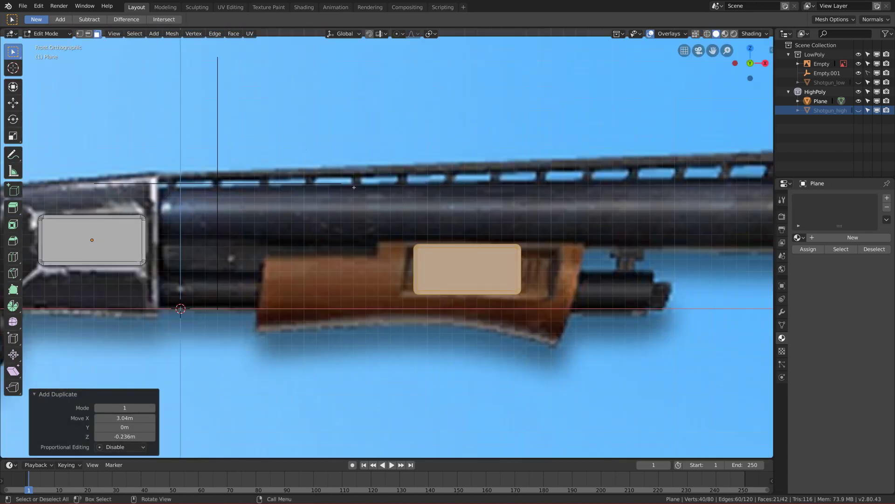
scroll(467, 280, up, 4)
shift+middle_drag(459, 257, 328, 227)
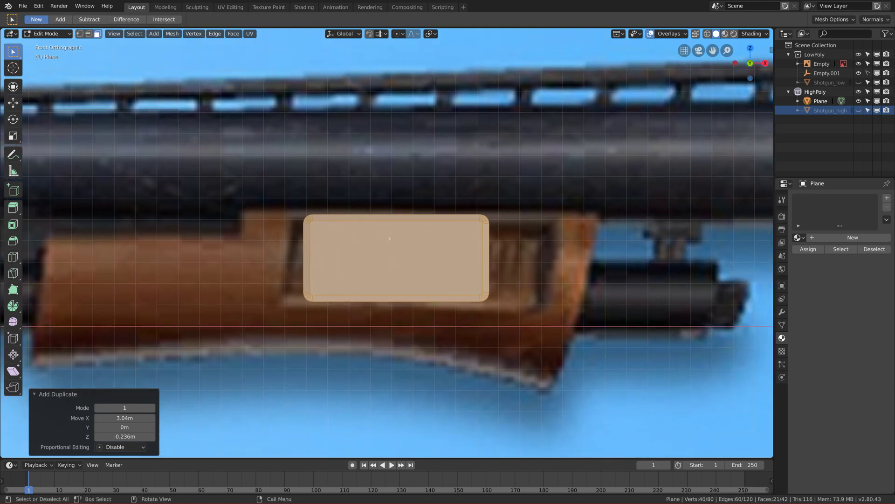
scroll(357, 228, up, 2)
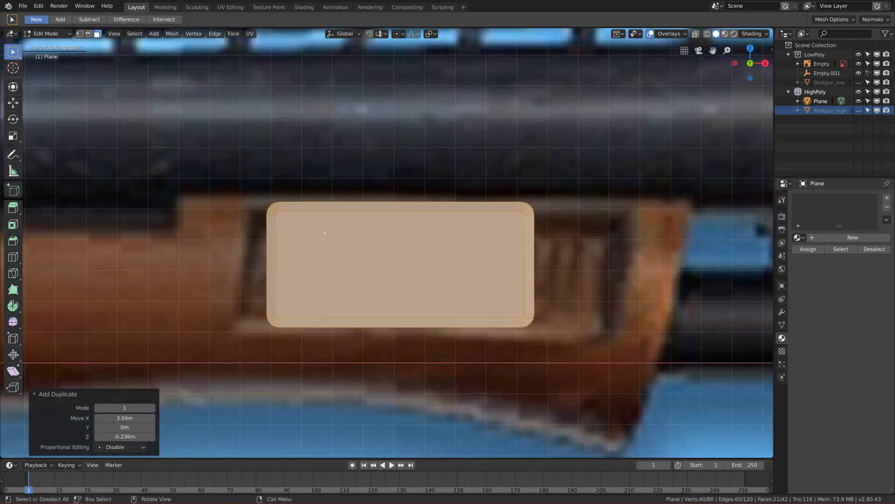
Step: In wireframe shading with vertex selection, stretch the duplicate panel's muzzle-side end along X to the far edge of the fore-end recess
scroll(325, 236, down, 2)
key(z)
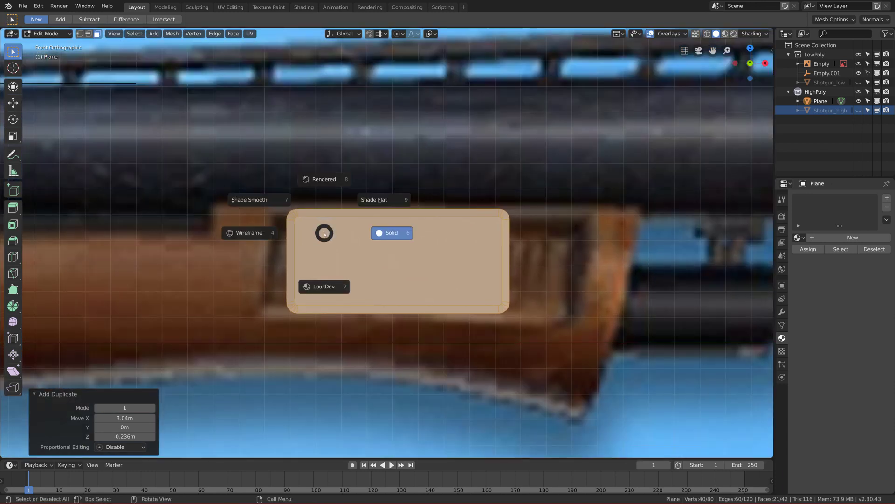
click(277, 236)
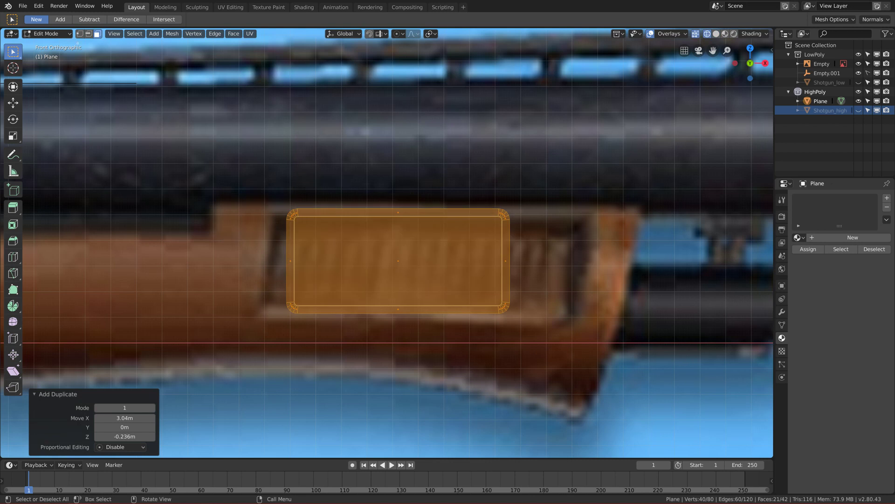
click(80, 34)
click(303, 215)
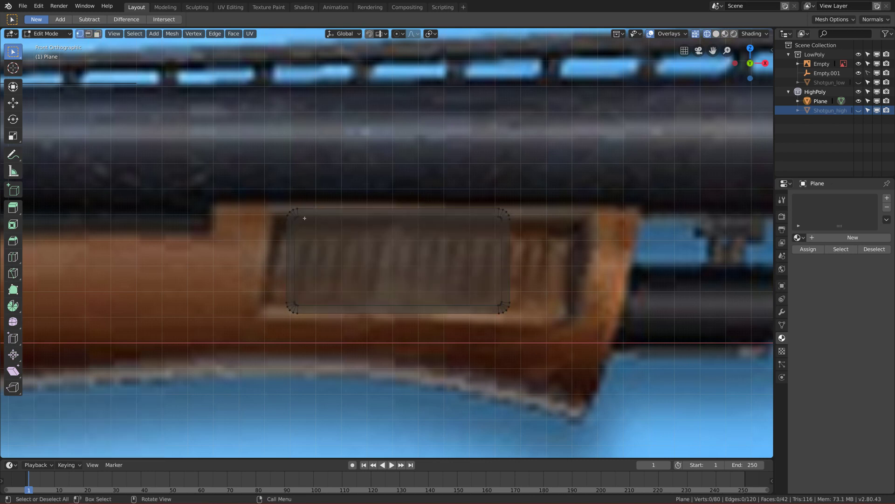
drag(479, 172, 559, 361)
key(g)
key(x)
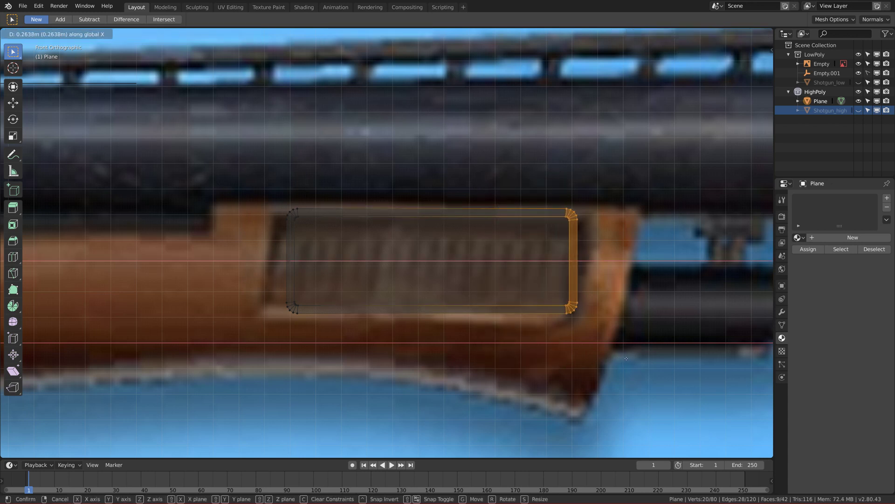
click(635, 358)
Step: Extend the duplicate panel's stock-side end along X to the near edge of the fore-end recess
click(256, 190)
drag(256, 190, 333, 337)
key(g)
key(x)
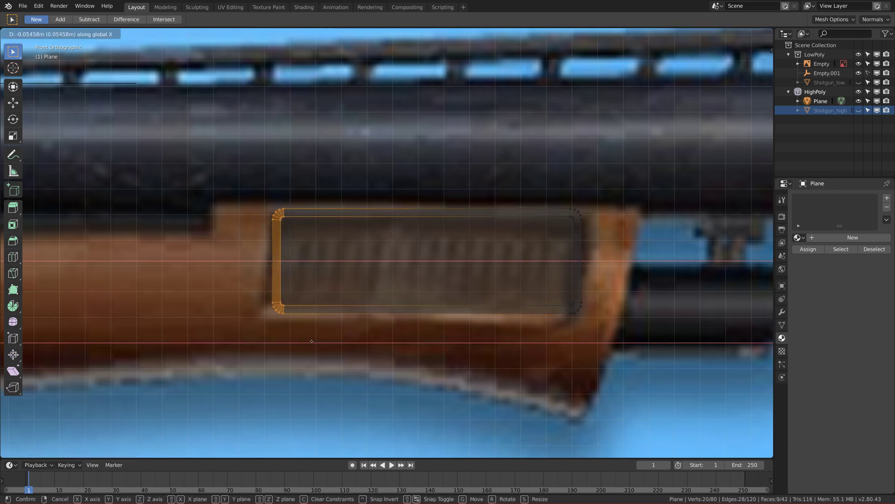
click(310, 340)
click(275, 283)
Step: Shift the duplicate panel's upper edge along X toward the muzzle to slant its ends like the recess
drag(231, 180, 608, 247)
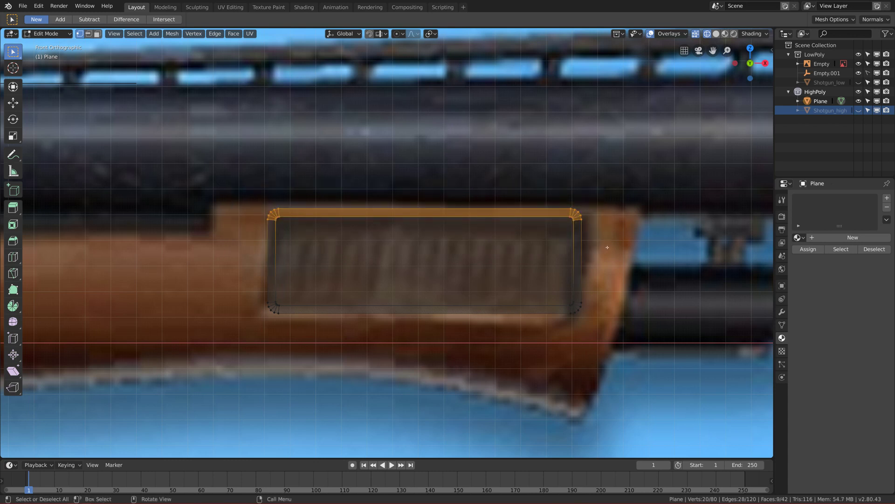
key(g)
key(y)
key(x)
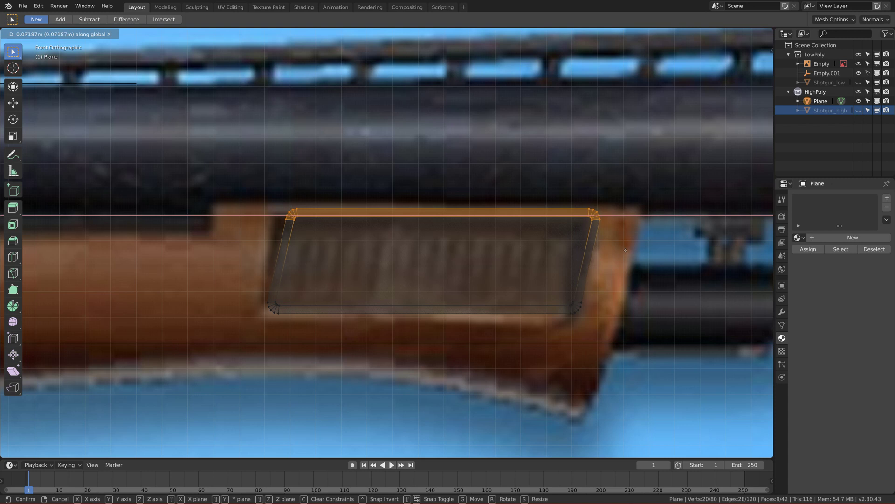
click(622, 250)
Step: Scale the whole slanted panel to about 0.98 and move it slightly down and back to fit the recess
drag(195, 179, 630, 366)
key(s)
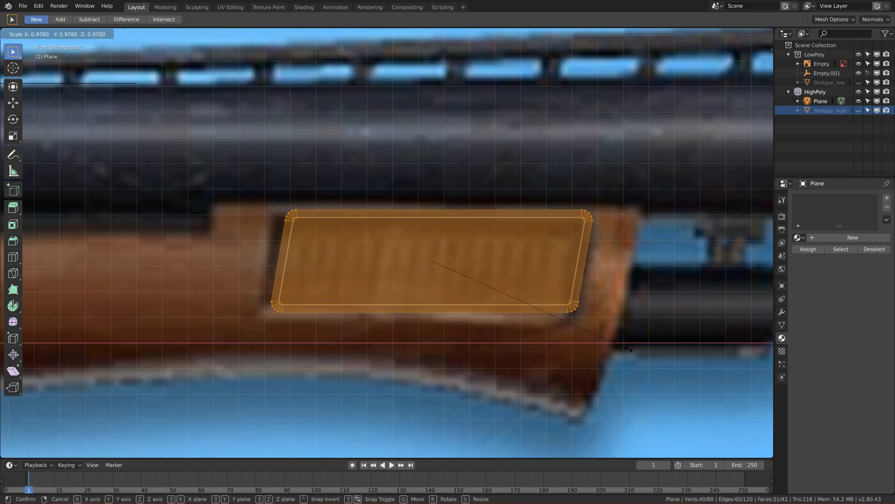
click(625, 359)
key(g)
click(622, 352)
key(g)
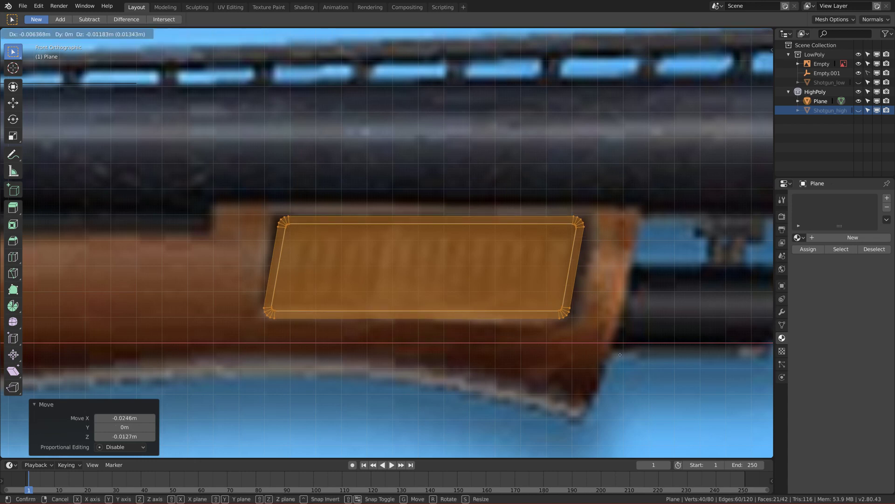
click(613, 353)
Step: Check the slanted panel's shape and fit on the fore-end at an angle and in the front view
scroll(613, 353, down, 3)
key(alt+a)
key(ctrl+Tab)
click(490, 298)
middle_drag(491, 297, 430, 306)
key(KP_1)
key(Tab)
scroll(354, 269, down, 3)
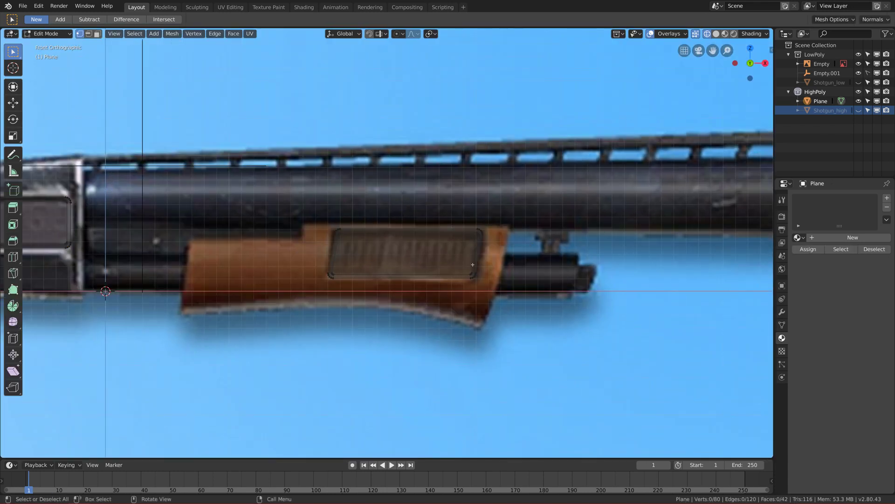
scroll(348, 263, up, 4)
scroll(348, 263, down, 2)
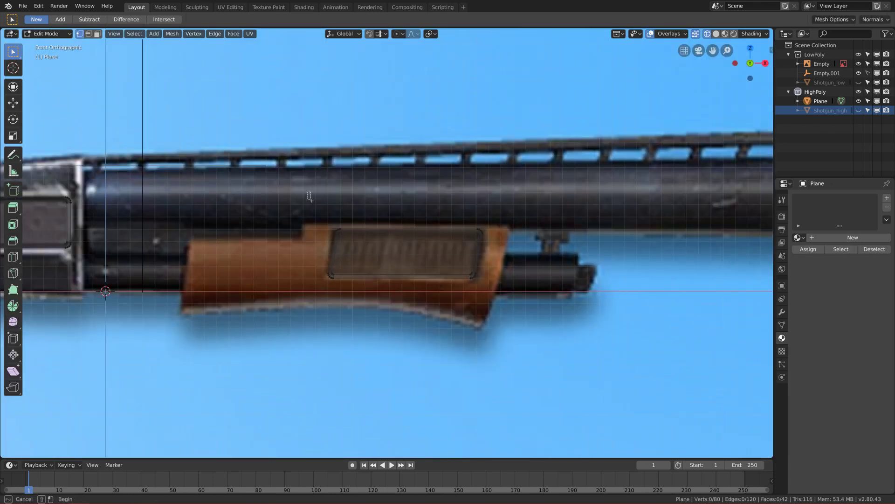
Step: Separate the slanted fore-end panel into its own object in solid shading and return to Object Mode
key(l)
scroll(439, 318, down, 3)
scroll(399, 298, up, 4)
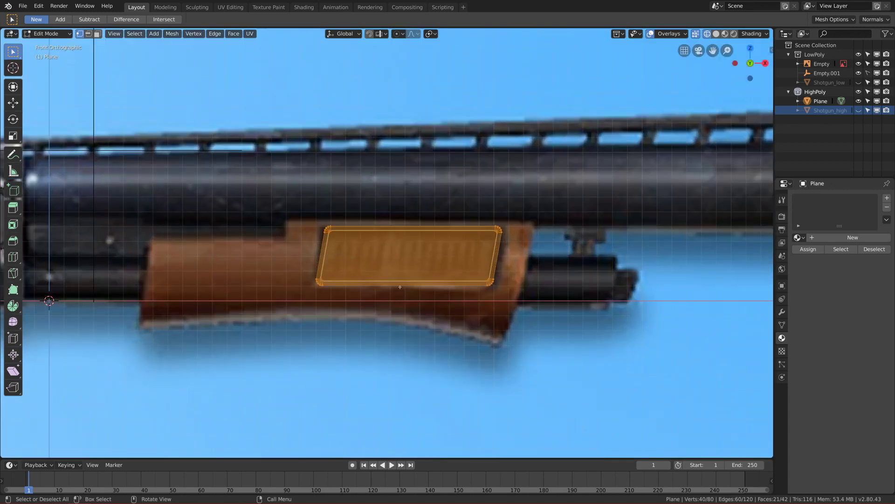
key(z)
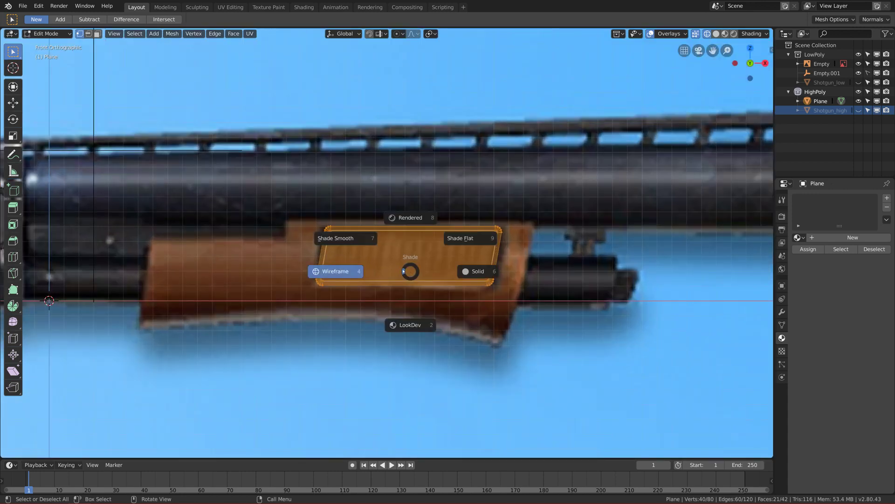
click(486, 272)
key(p)
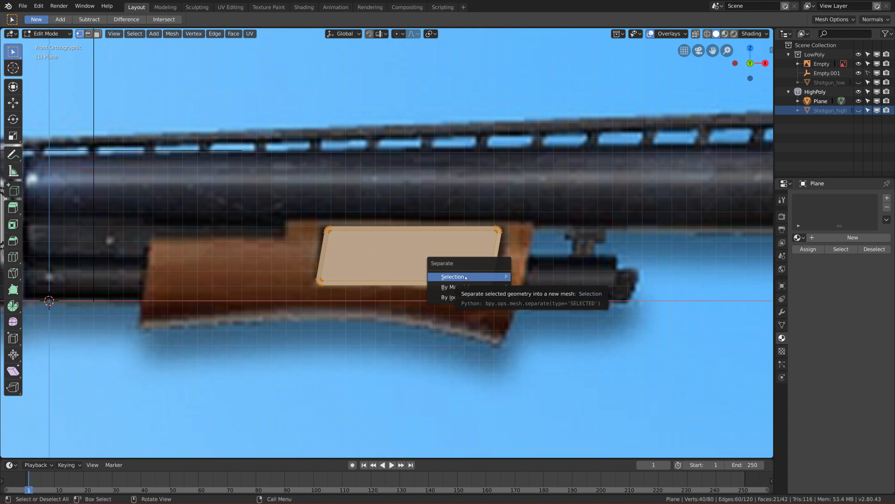
click(465, 276)
scroll(419, 280, down, 5)
middle_drag(420, 280, 206, 296)
key(Tab)
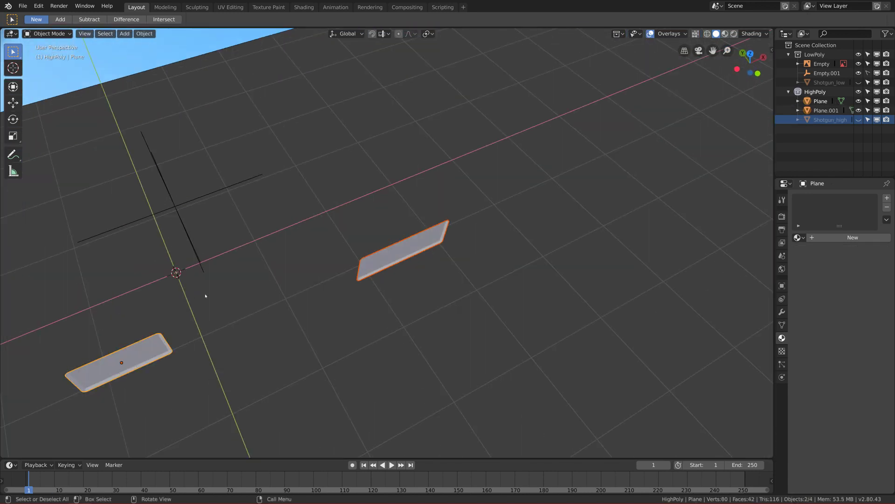
Step: Check that the receiver panel and the fore-end panel move as independent objects, cancelling each test move
click(388, 262)
key(g)
key(Escape)
click(177, 352)
key(g)
key(Escape)
click(410, 256)
key(g)
key(Escape)
Step: Unhide the Shotgun_high model beside the two panels
scroll(374, 280, down, 5)
scroll(367, 289, up, 5)
middle_drag(363, 303, 396, 280)
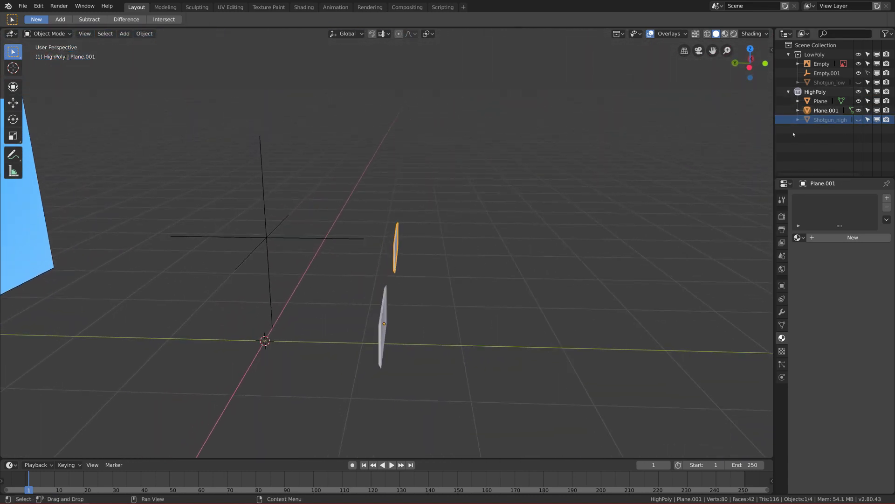
click(859, 119)
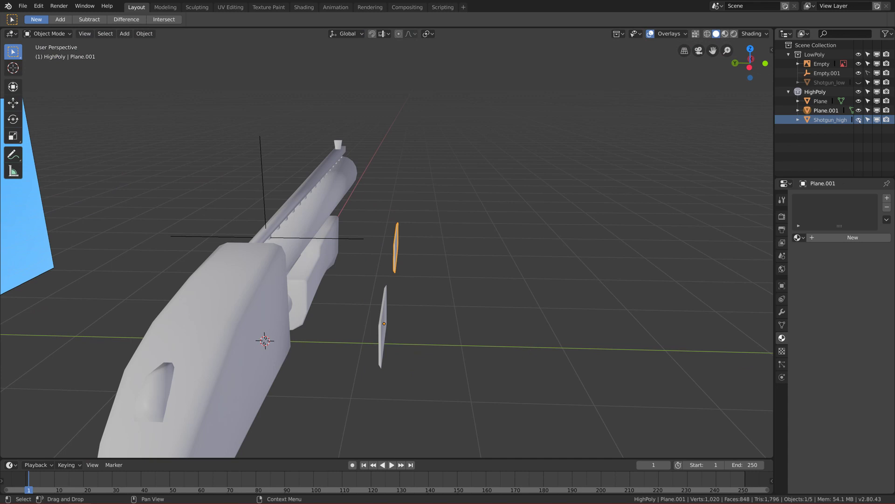
Step: In the left side view, move the receiver panel about 0.912 m along Y to the shotgun's receiver
click(381, 316)
key(grave)
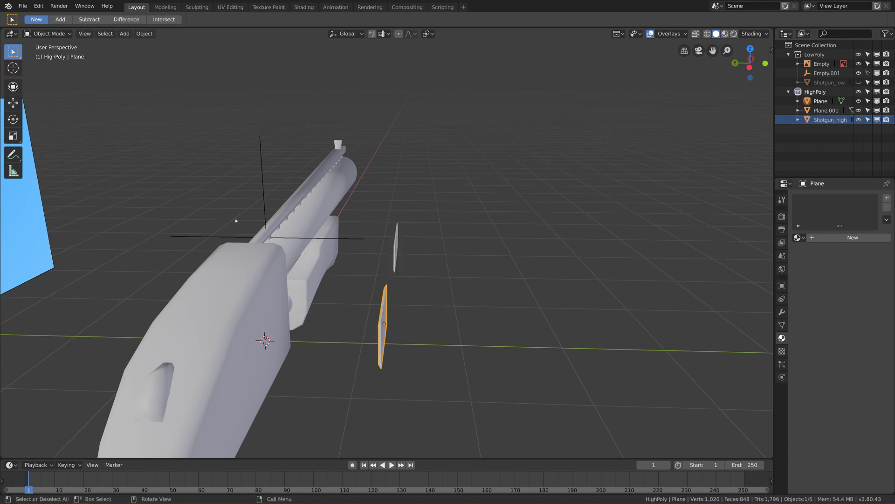
click(357, 312)
key(ctrl+KP_3)
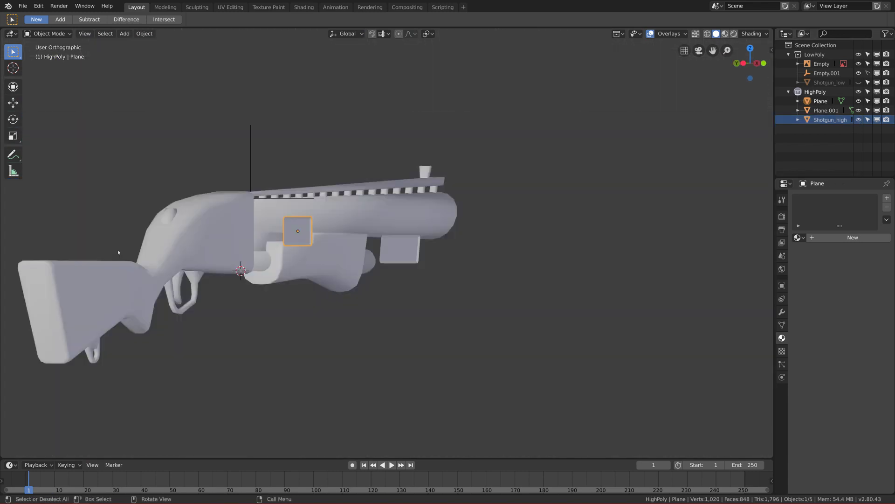
scroll(368, 228, up, 6)
key(g)
key(y)
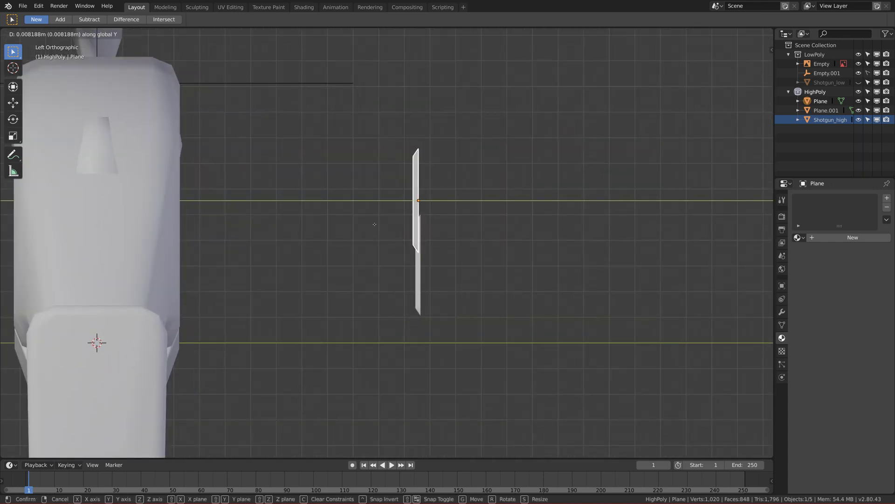
click(150, 212)
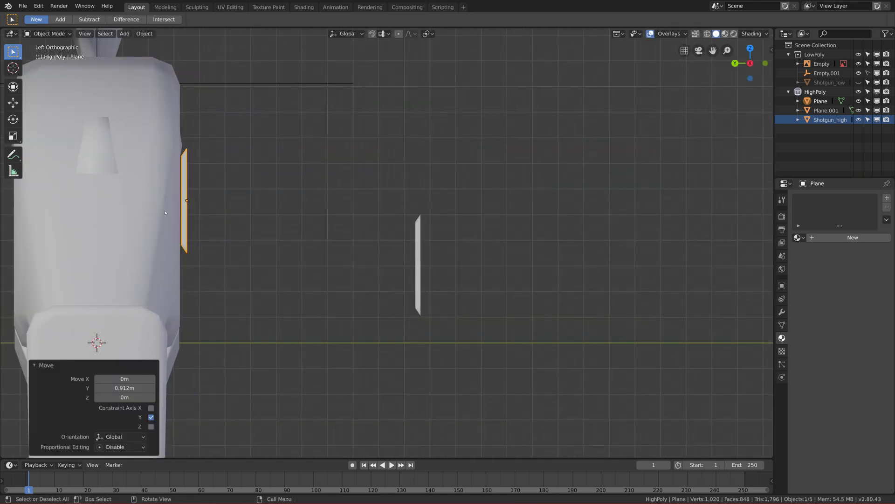
Step: Nudge the receiver panel about 0.003 m further along Y against the receiver's side surface
scroll(279, 234, up, 3)
shift+middle_drag(280, 234, 368, 264)
scroll(205, 256, up, 2)
shift+middle_drag(206, 256, 339, 263)
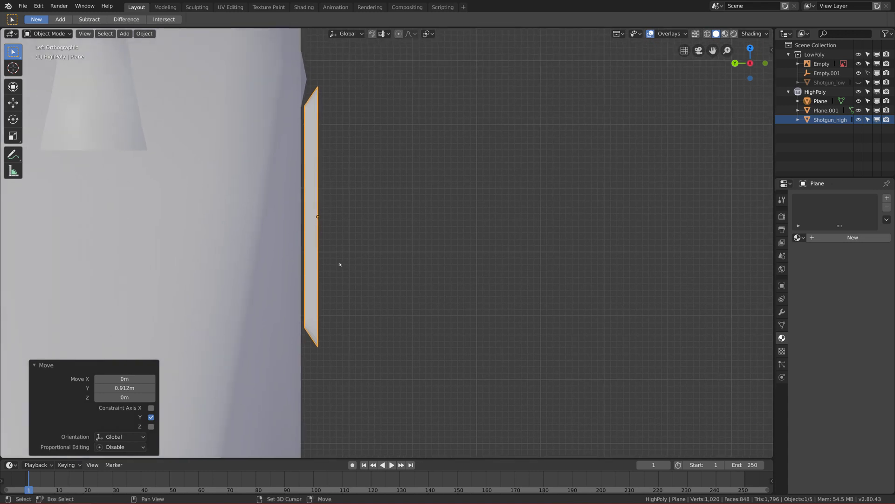
key(g)
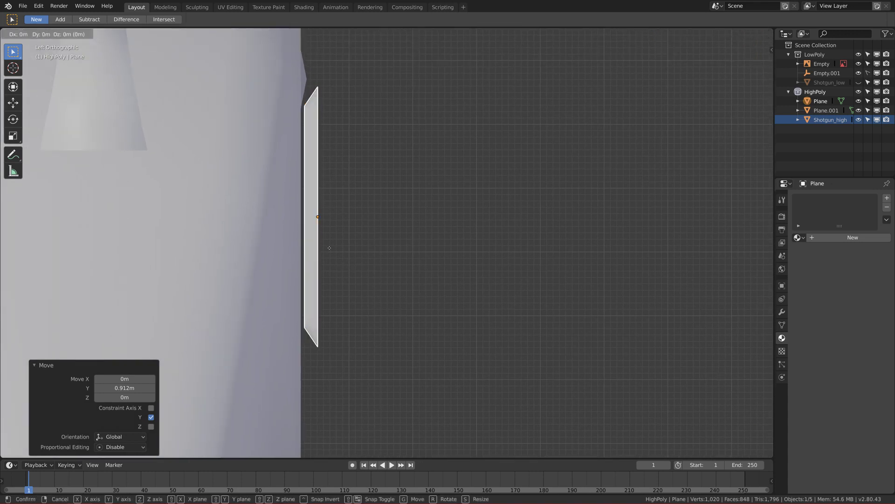
key(y)
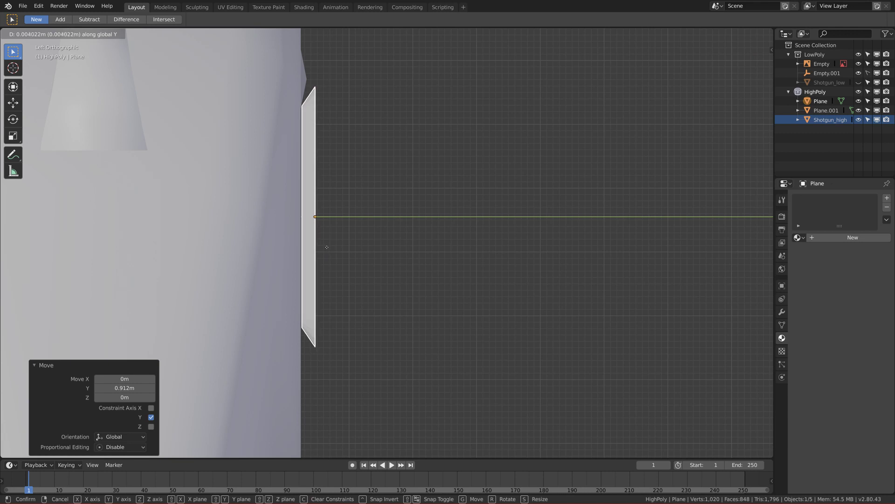
click(327, 249)
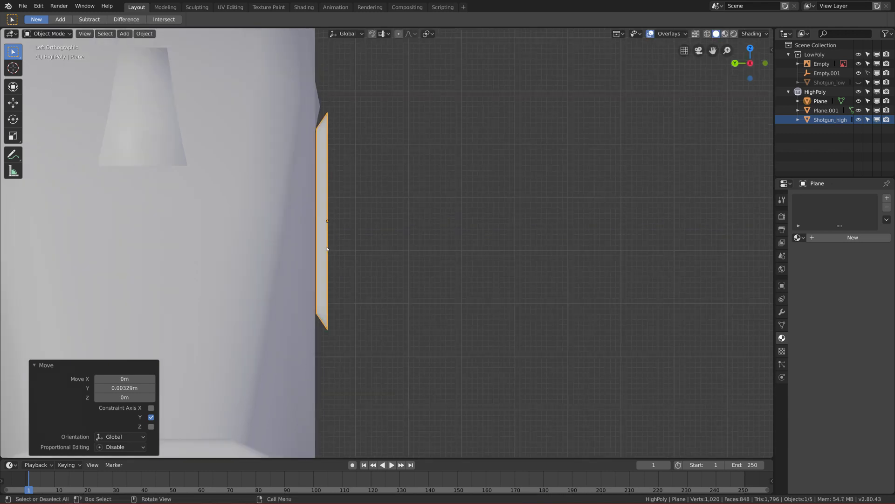
scroll(326, 250, up, 2)
shift+middle_drag(285, 244, 354, 295)
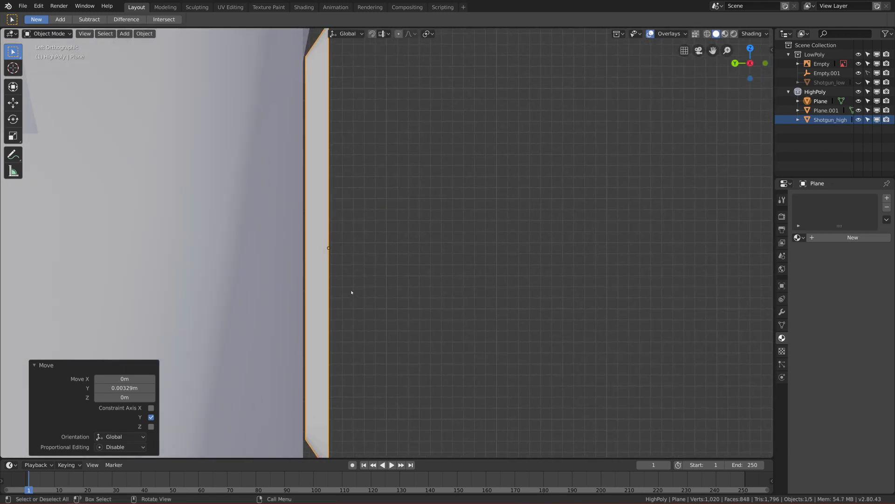
scroll(344, 289, up, 1)
Step: In the right side view, move the fore-end panel about 0.859 m along Y toward the shotgun
middle_drag(289, 298, 508, 293)
click(574, 320)
key(grave)
click(561, 294)
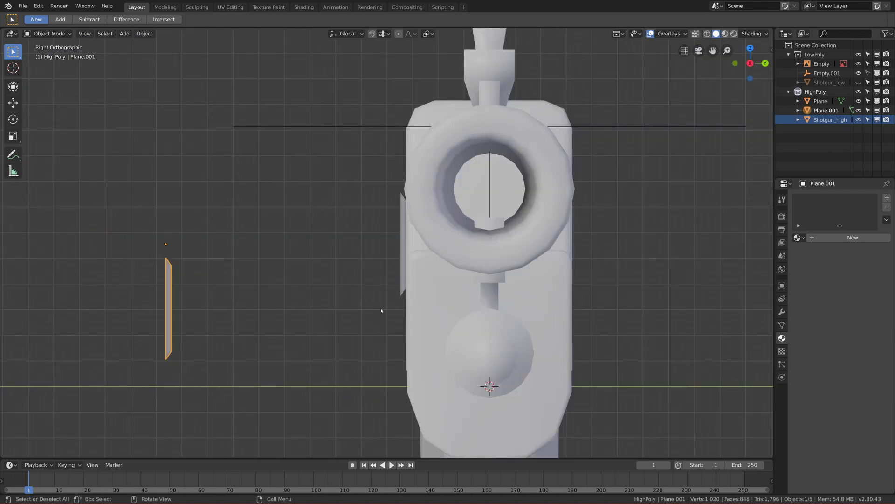
key(g)
key(y)
click(607, 317)
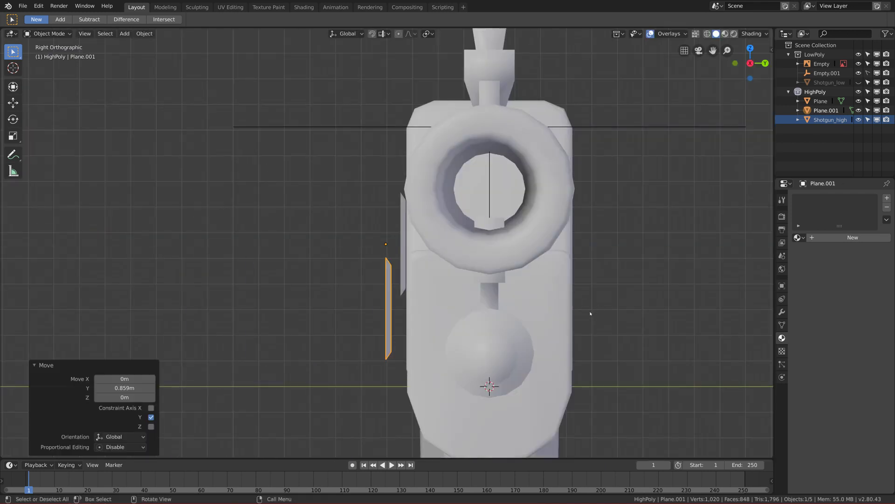
Step: Move the fore-end panel about 0.057 m further along Y to line up with the receiver panel at the fore-end's surface
scroll(413, 334, up, 4)
shift+middle_drag(412, 334, 343, 224)
key(g)
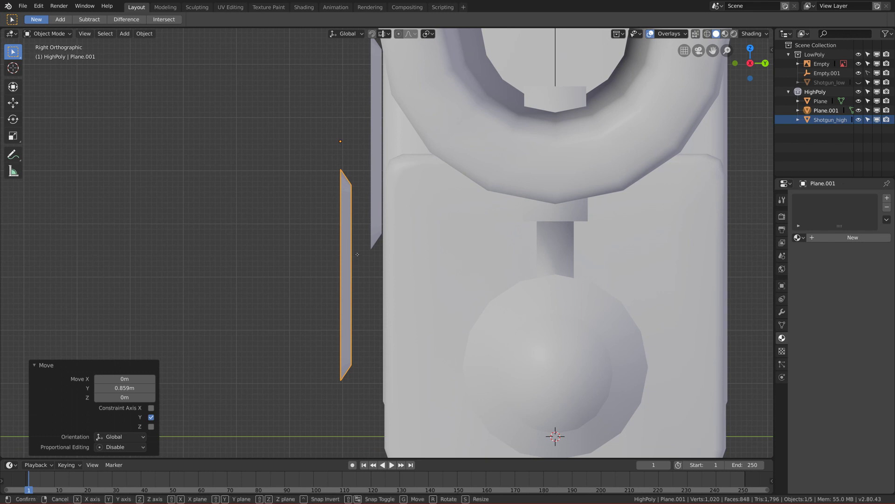
key(y)
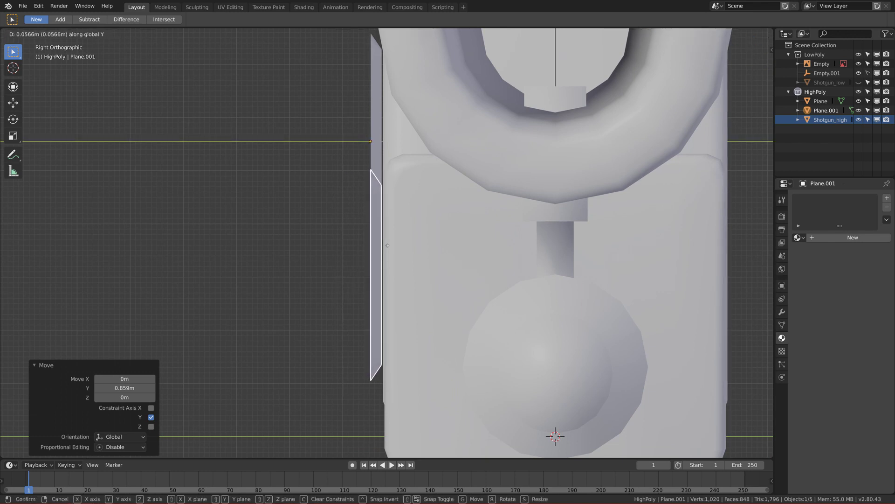
click(388, 245)
middle_drag(388, 245, 312, 304)
middle_drag(468, 244, 317, 281)
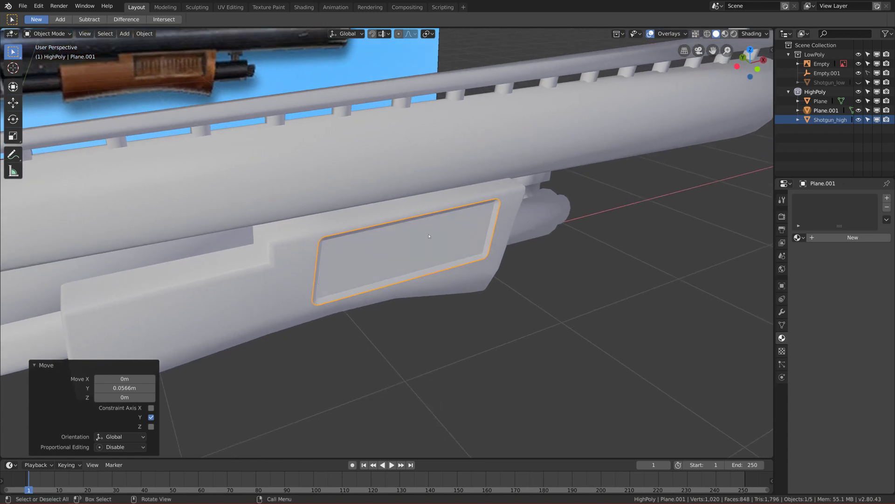
Step: Add a Mirror modifier to the fore-end panel, using Shotgun_high as mirror object and only the Y axis
click(782, 311)
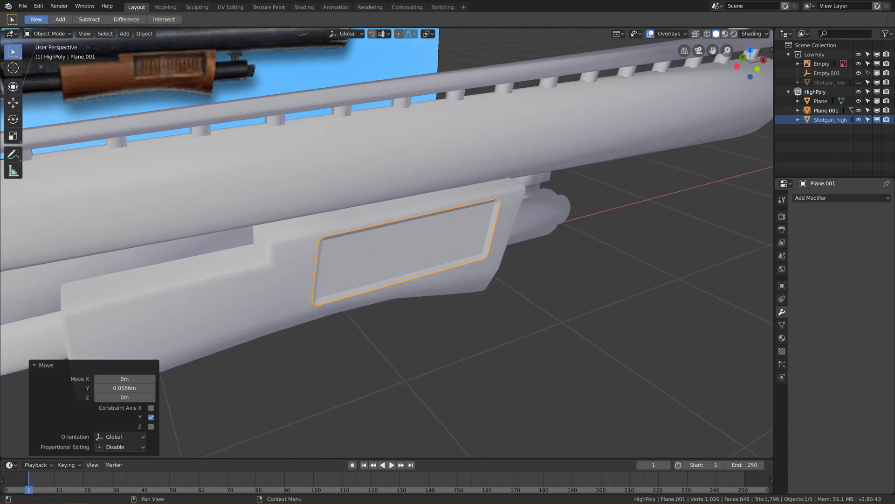
click(814, 198)
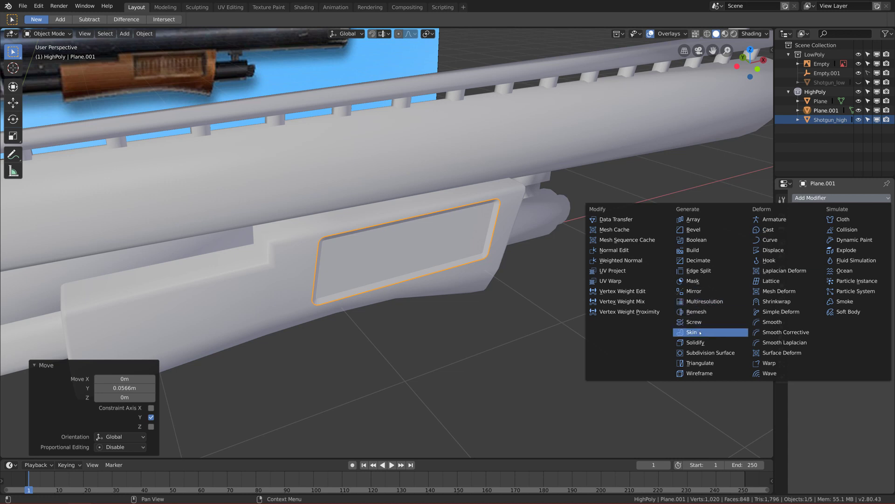
click(694, 291)
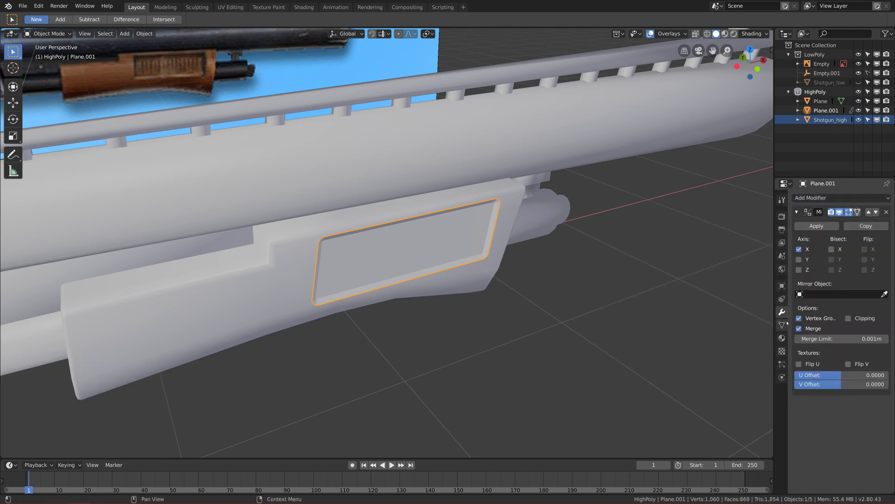
click(885, 294)
click(341, 150)
middle_drag(341, 150, 407, 236)
click(799, 249)
click(798, 259)
middle_drag(605, 216, 336, 215)
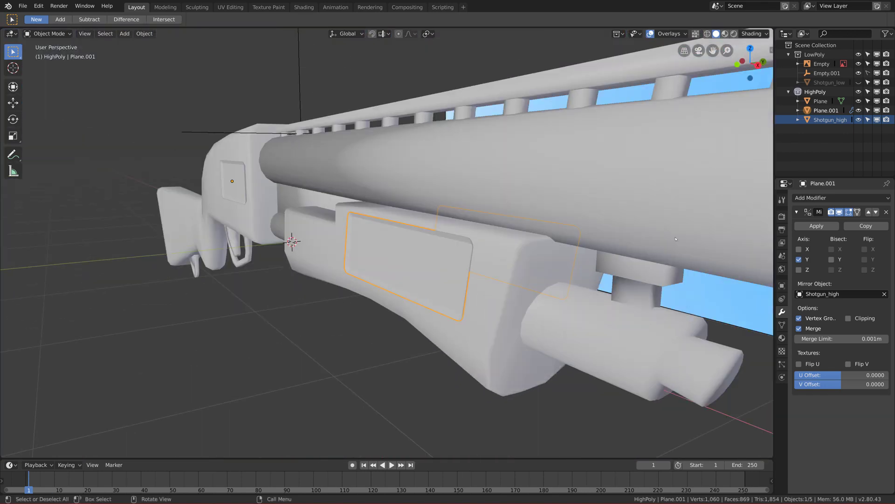
Step: Apply the fore-end panel's Mirror modifier, and join the receiver and fore-end panels into Shotgun_high
click(817, 226)
key(Home)
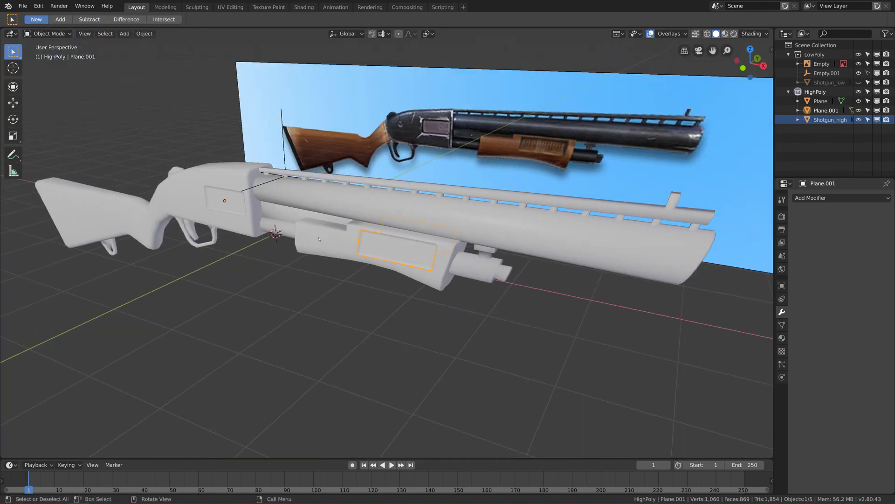
click(395, 247)
click(394, 248)
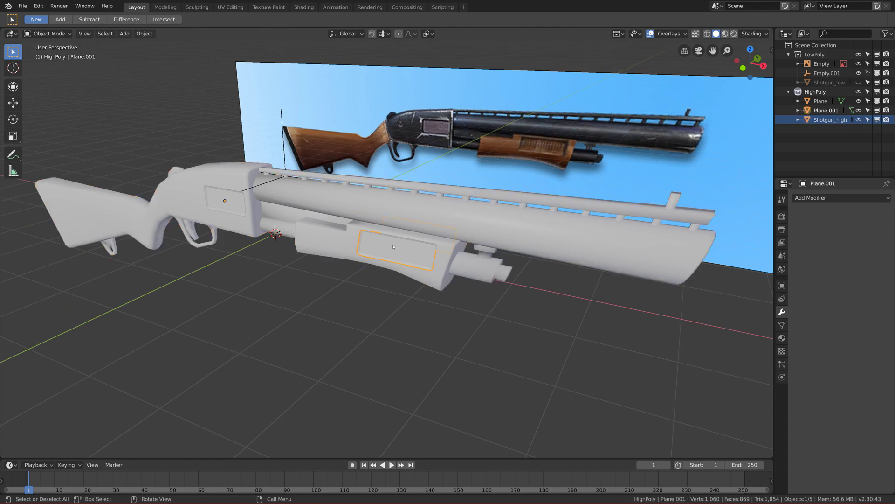
shift+click(210, 198)
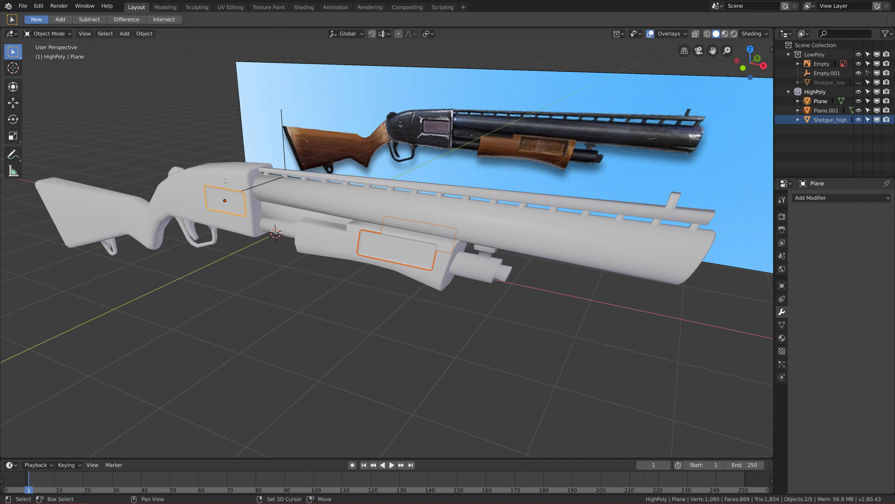
shift+click(225, 181)
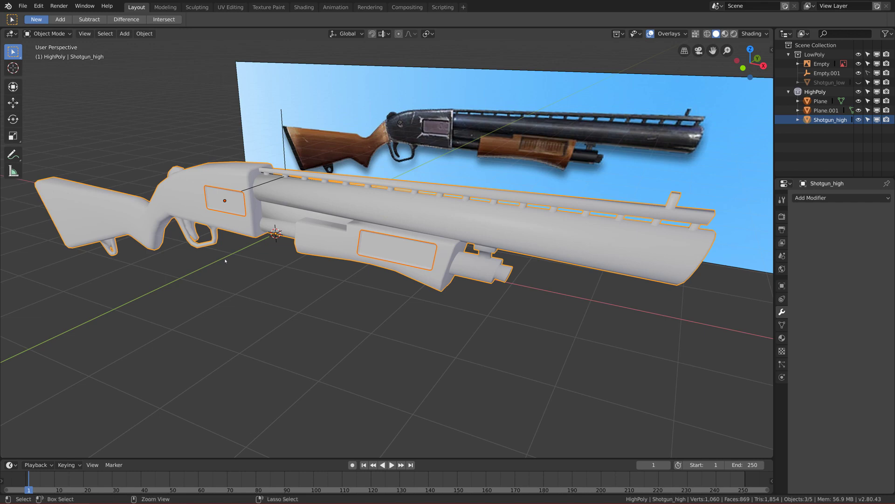
key(ctrl+KP_Subtract)
Step: In front view, enter Edit Mode with nothing selected and examine the stock-to-receiver joint against the reference image in wireframe shading
middle_drag(225, 261, 379, 216)
key(KP_1)
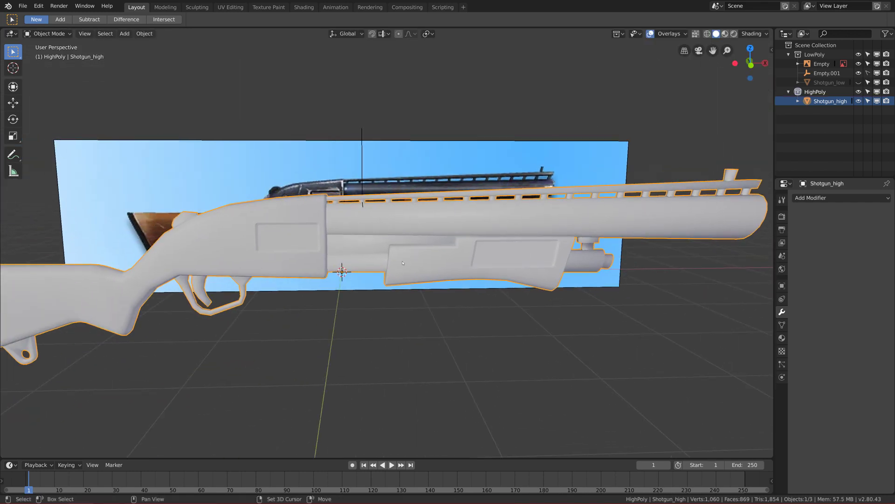
scroll(350, 235, up, 3)
key(Tab)
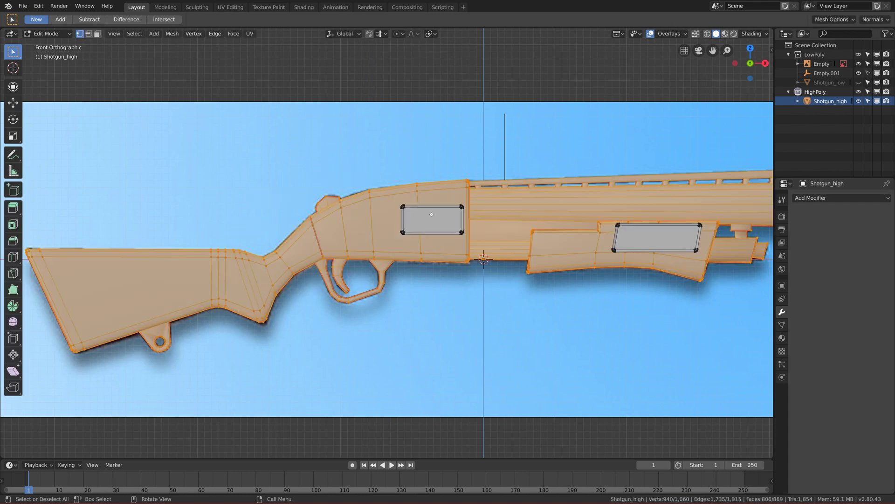
scroll(350, 232, up, 4)
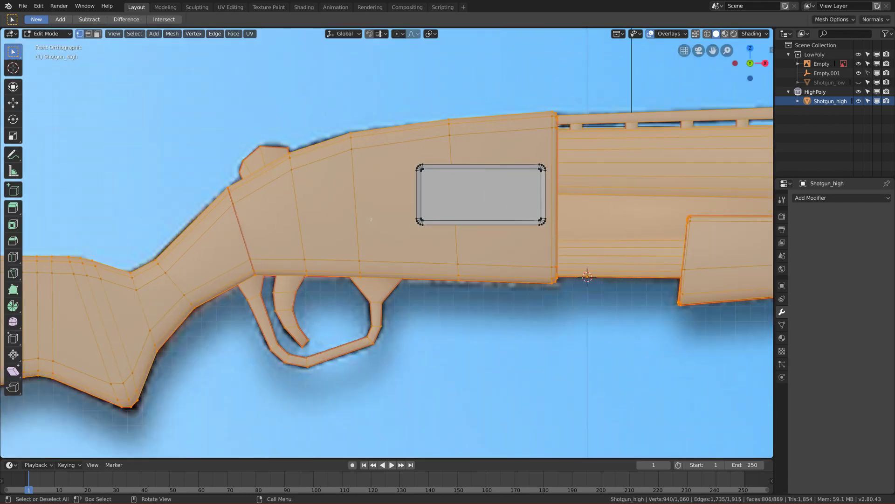
key(alt+a)
key(z)
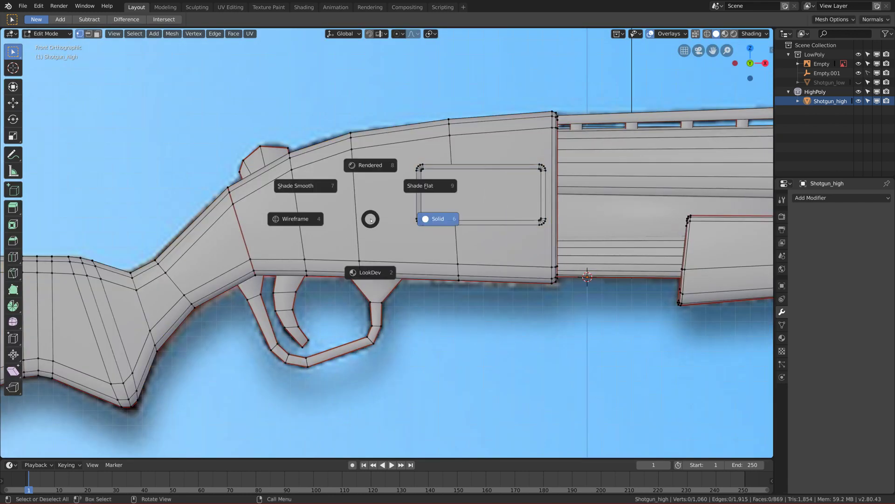
click(314, 224)
scroll(312, 225, up, 4)
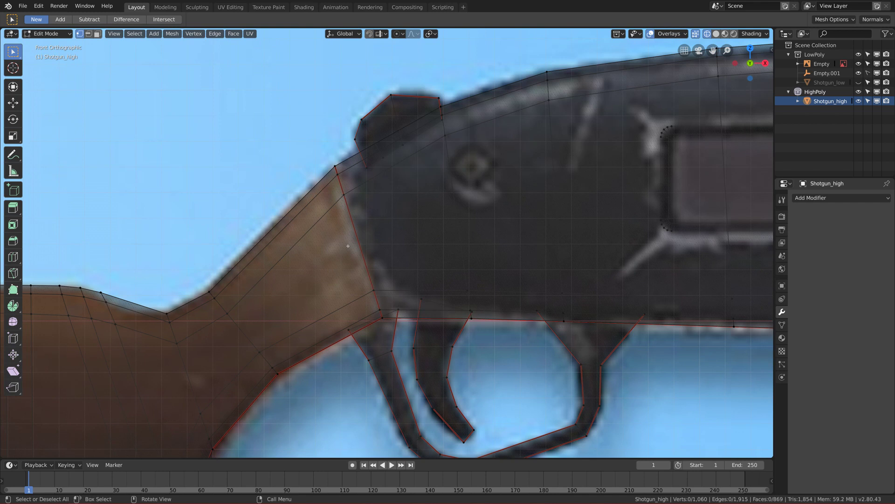
key(z)
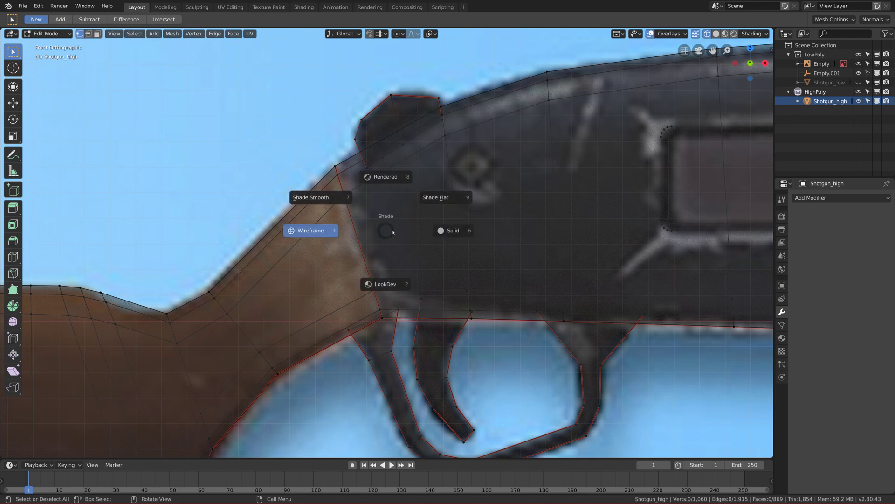
click(454, 232)
Step: Add one loop cut tight against each side of the stock-to-receiver joint, at slide factors of -0.952 and 0.936
scroll(308, 190, up, 2)
key(ctrl+r)
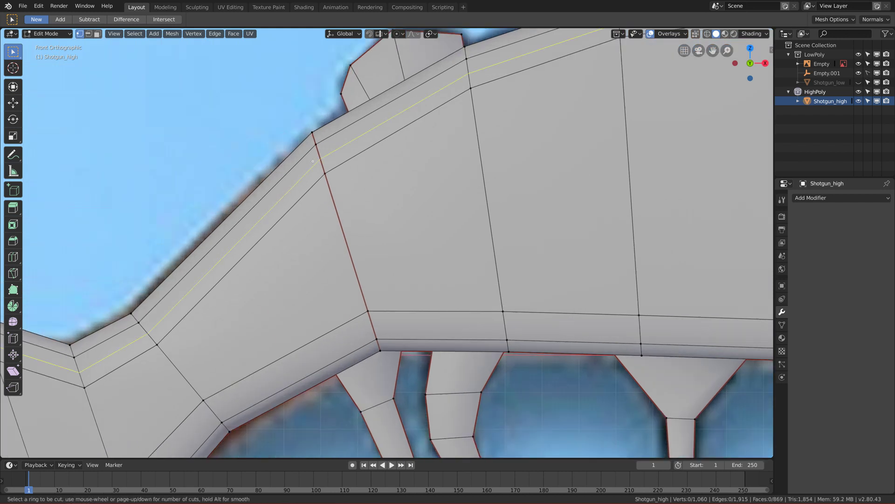
click(280, 219)
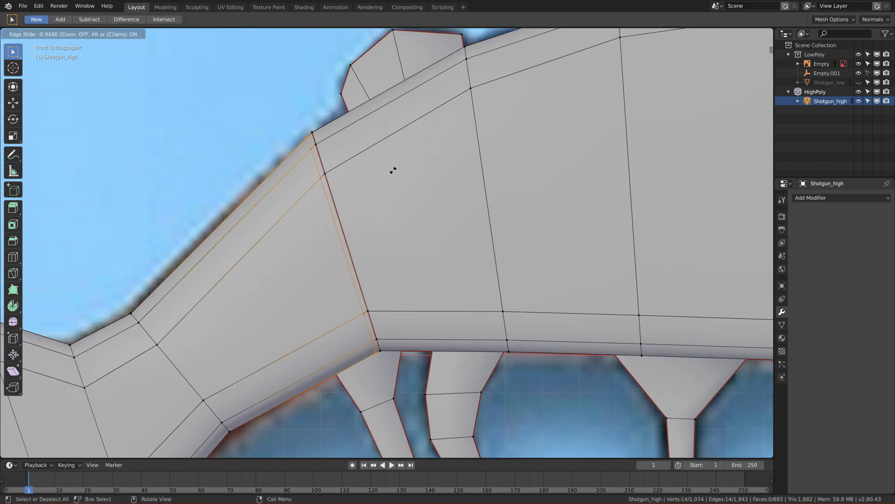
click(393, 170)
key(ctrl+r)
click(391, 173)
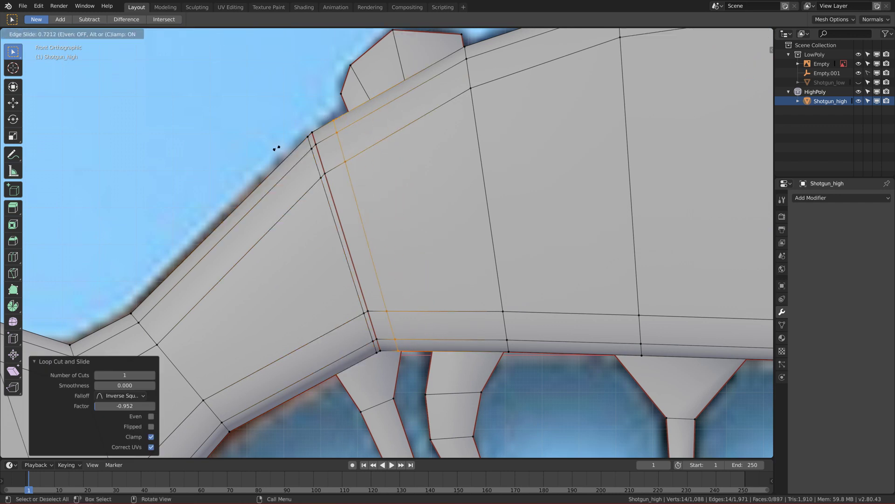
click(262, 159)
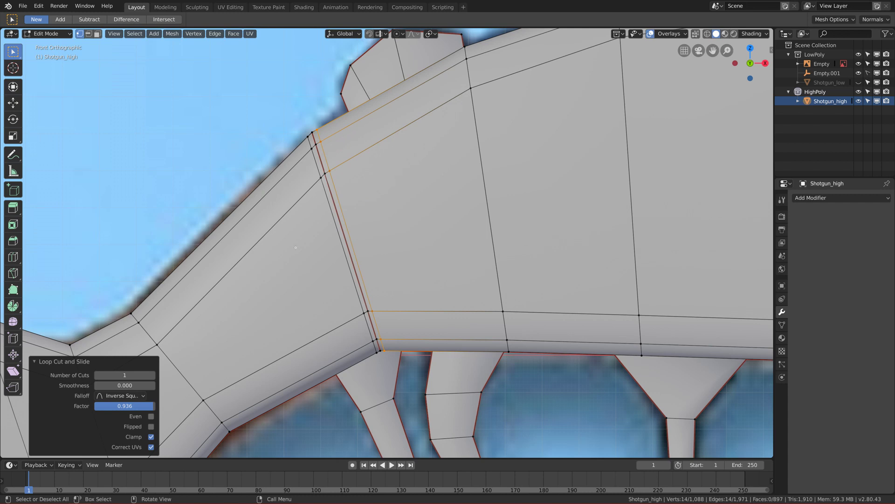
Step: Scale the middle edge loop of the stock-to-receiver joint to 0.925 to sink a groove
alt+click(340, 224)
scroll(458, 360, up, 1)
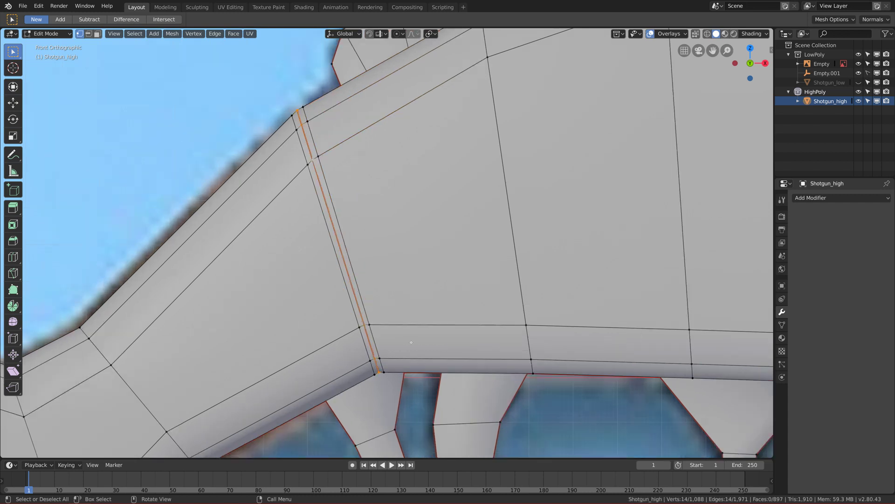
key(s)
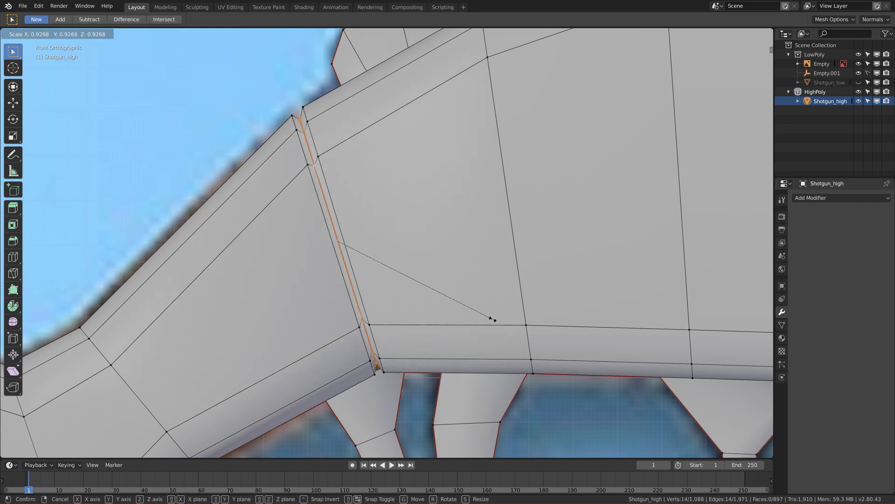
click(493, 319)
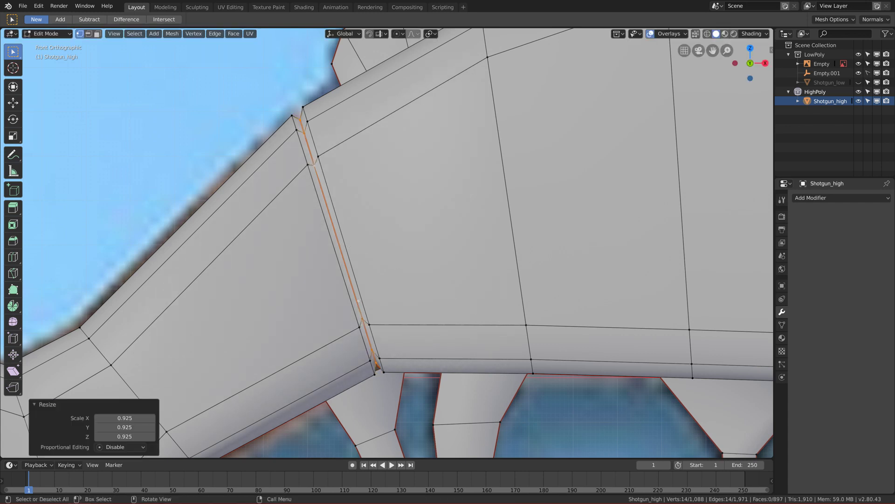
Step: Bevel the two edge loops bordering the stock-to-receiver groove with three segments
alt+click(360, 292)
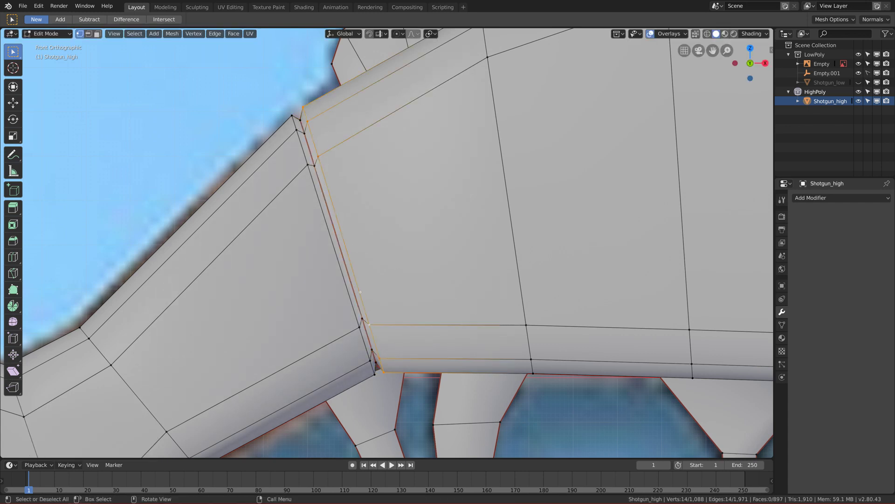
alt+shift+click(346, 298)
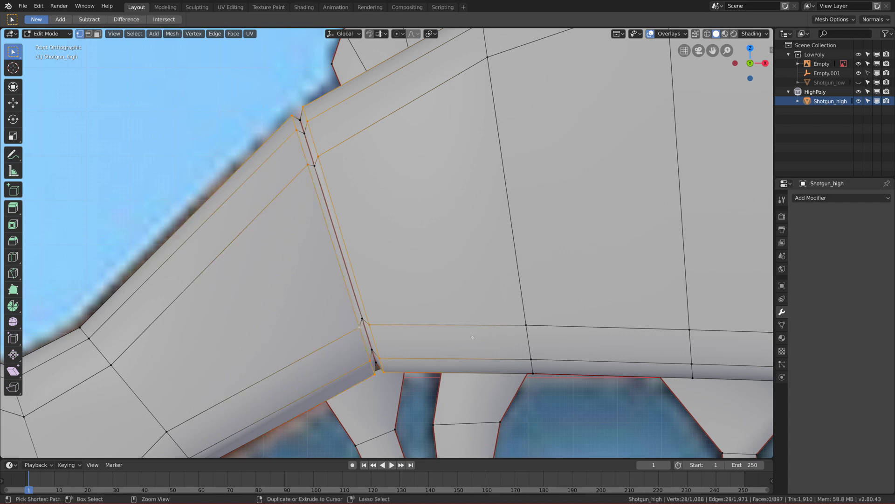
key(ctrl+b)
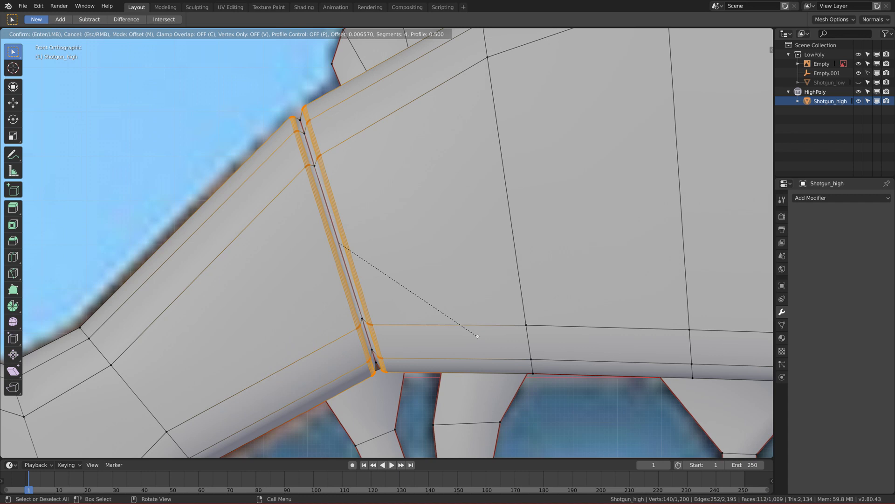
scroll(478, 336, down, 2)
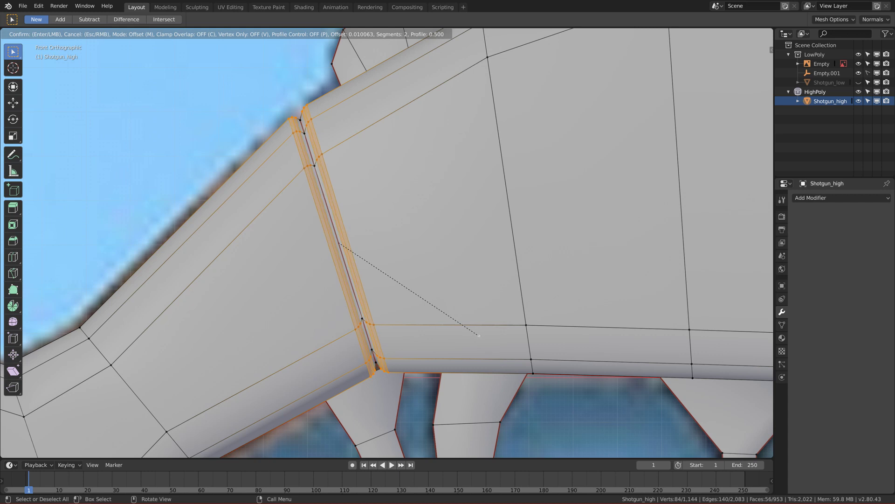
scroll(479, 336, up, 1)
scroll(479, 335, down, 1)
scroll(480, 335, up, 1)
click(480, 332)
scroll(441, 321, down, 3)
key(alt+a)
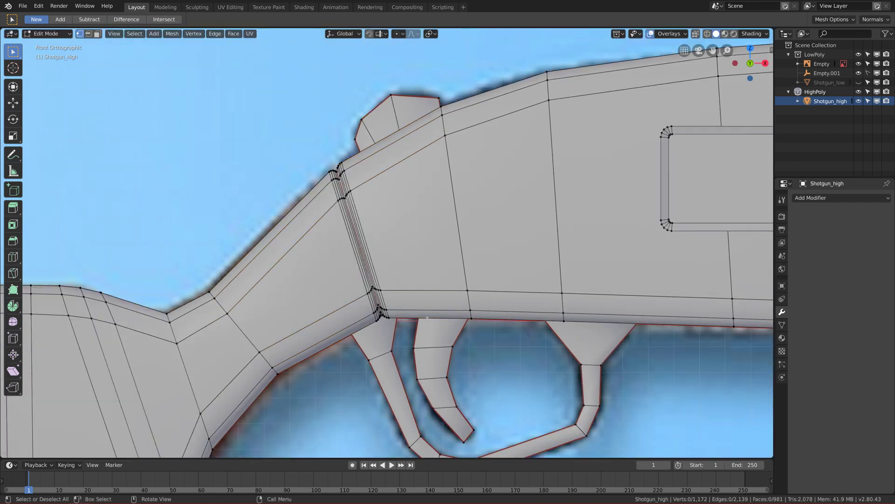
Step: In Object Mode, inspect the beveled stock groove and compare the stock's butt end with the reference image in wireframe shading
key(Tab)
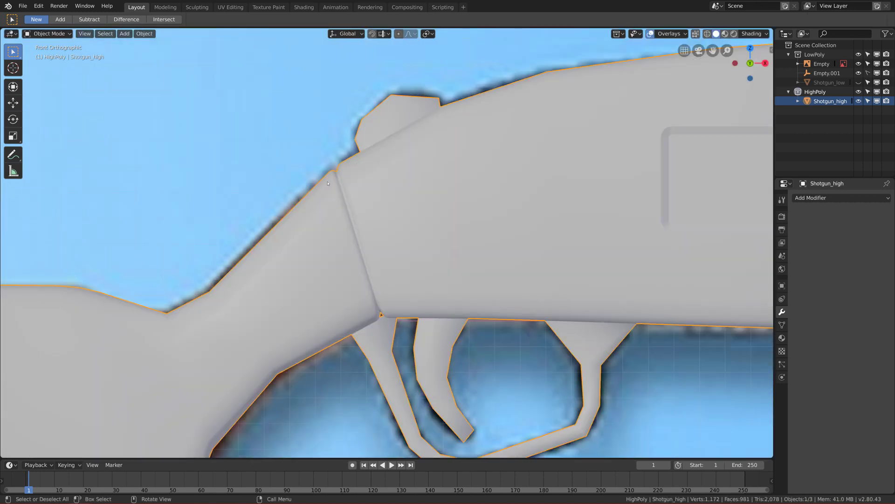
scroll(328, 183, up, 4)
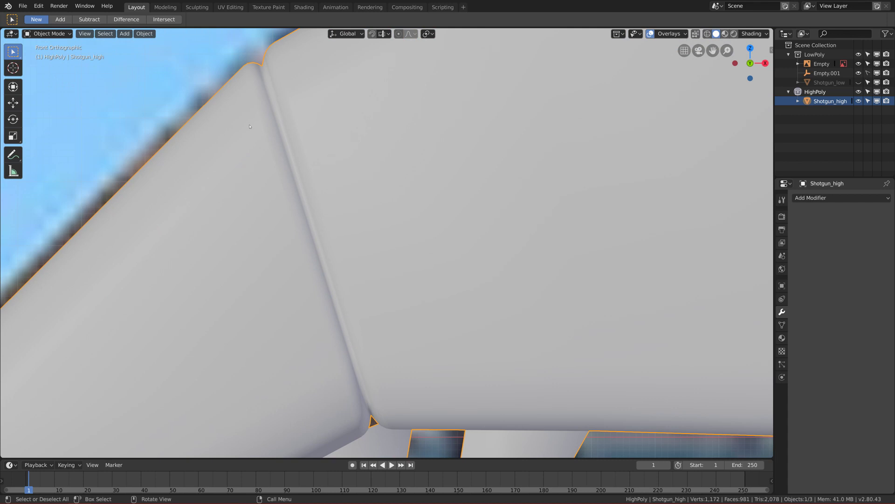
scroll(240, 91, down, 8)
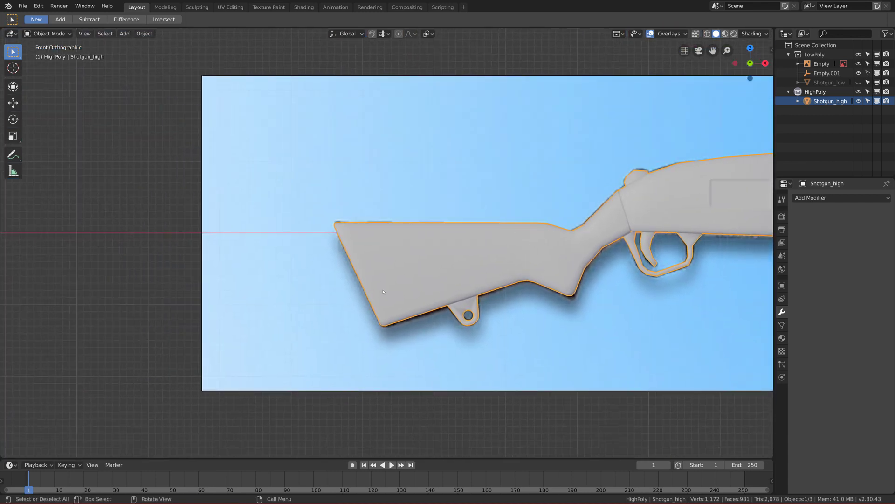
scroll(383, 292, up, 3)
key(z)
click(315, 262)
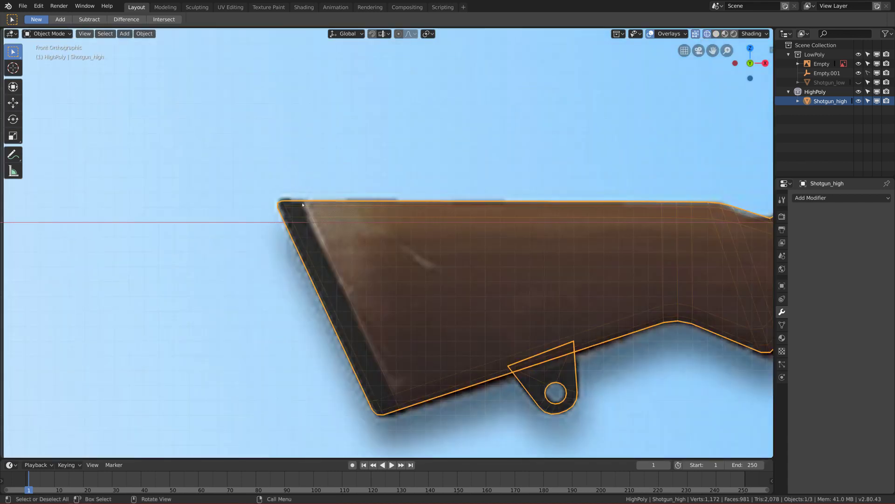
scroll(378, 326, up, 2)
shift+middle_drag(380, 326, 411, 243)
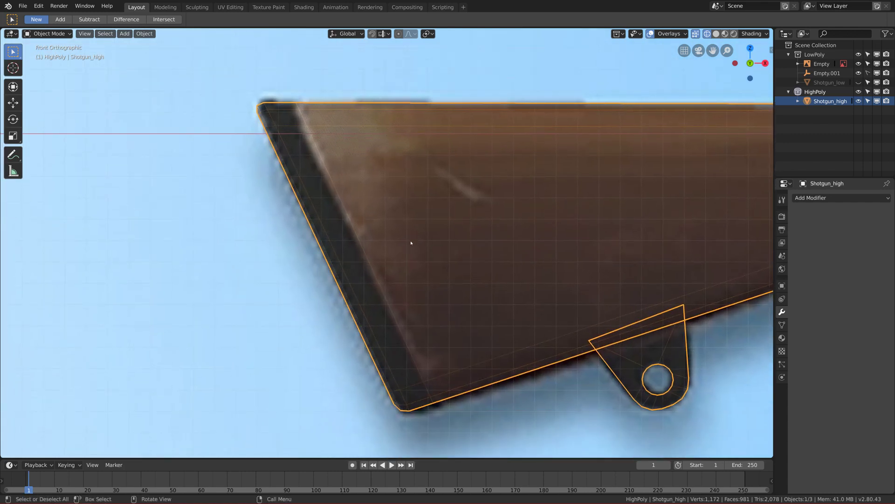
key(z)
click(386, 242)
click(385, 242)
click(416, 243)
Step: In Edit Mode, check the edge loop near the stock's butt against the reference's butt-pad line, and return to solid shading
key(Tab)
scroll(320, 201, up, 2)
alt+click(320, 188)
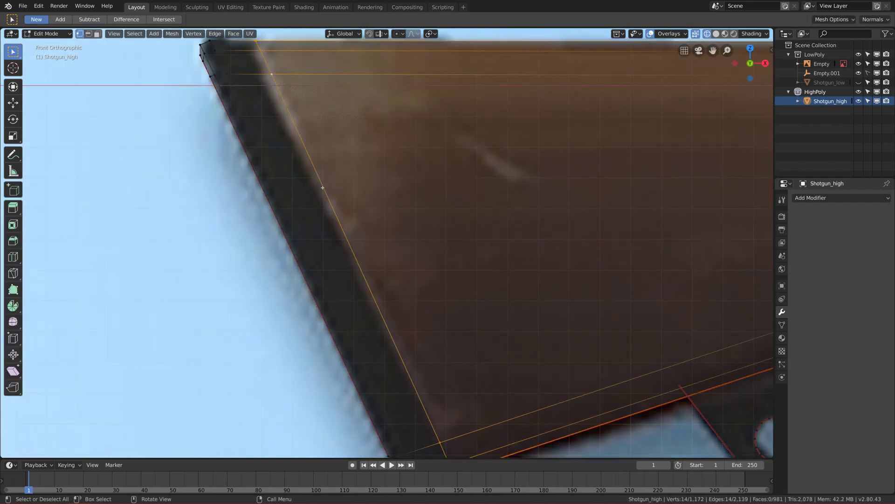
scroll(327, 191, down, 3)
scroll(387, 193, up, 3)
key(alt+a)
key(z)
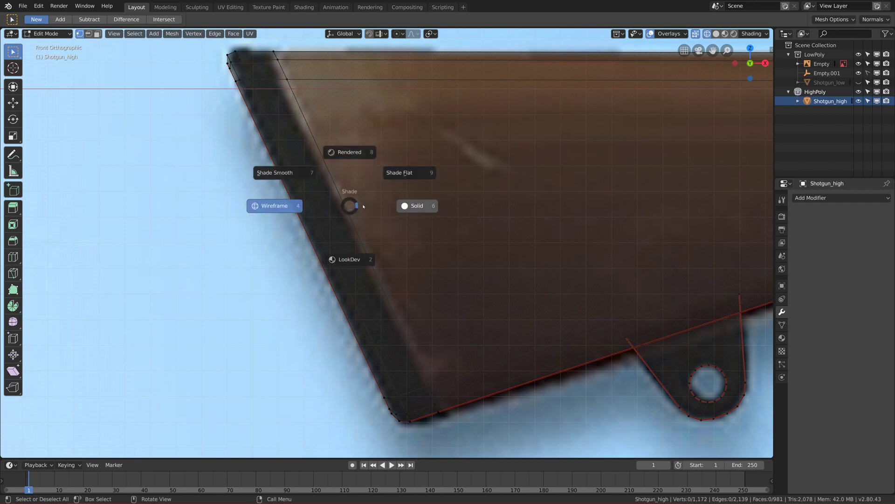
click(412, 203)
Step: Bevel the butt-pad edge loop on the stock with two segments and an amount of 0.015
scroll(373, 214, down, 2)
scroll(391, 223, up, 1)
scroll(391, 223, up, 1)
alt+click(352, 219)
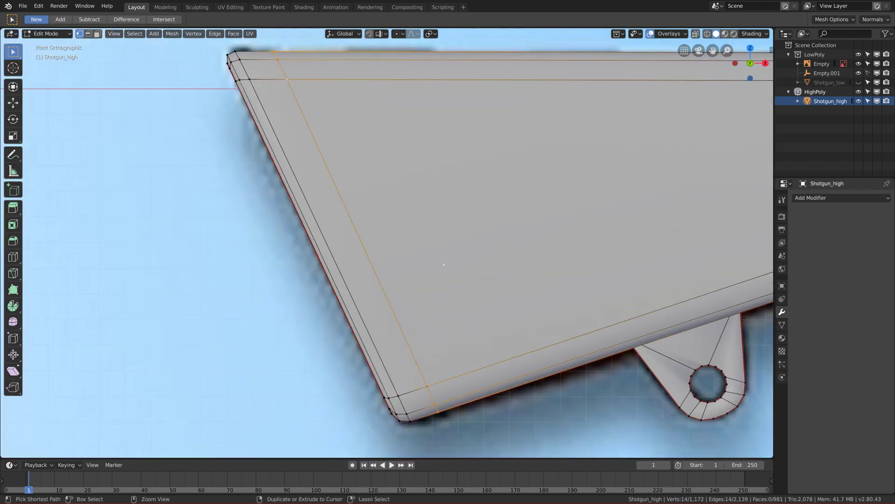
key(ctrl+b)
scroll(448, 264, down, 2)
scroll(447, 264, up, 1)
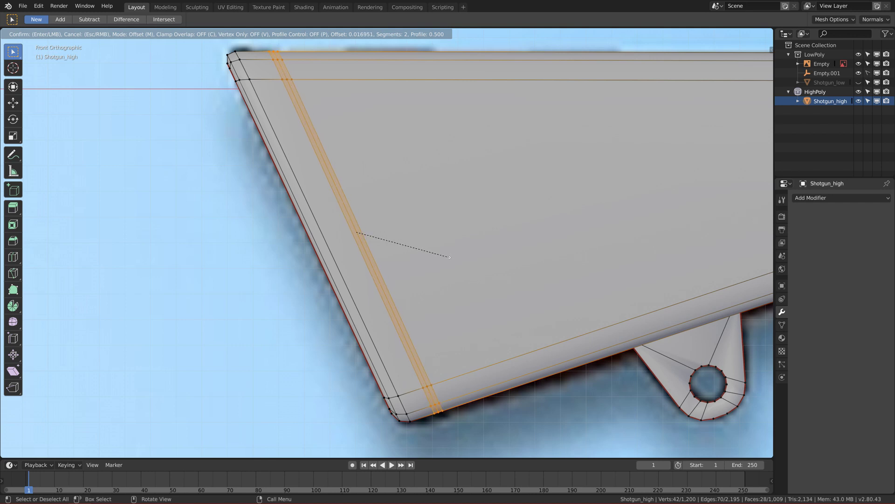
click(449, 257)
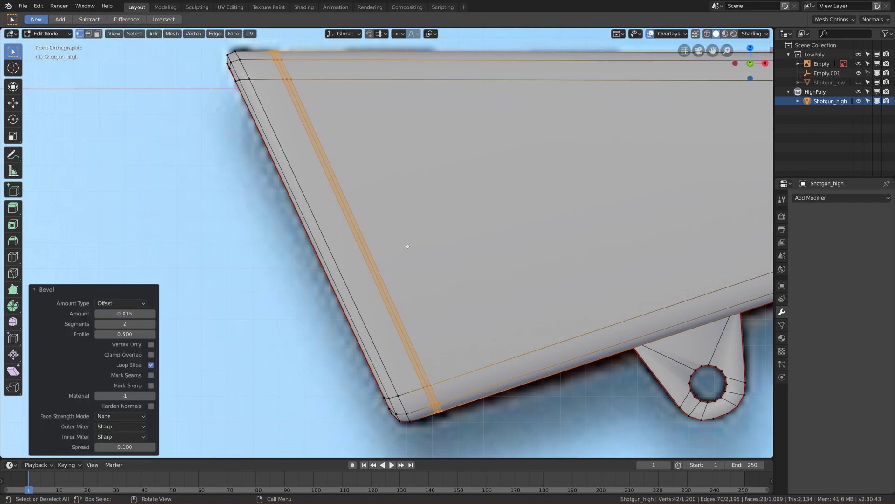
Step: Scale the middle edge loop of the butt-pad bevel to 0.960 to sink a groove
alt+click(369, 257)
key(s)
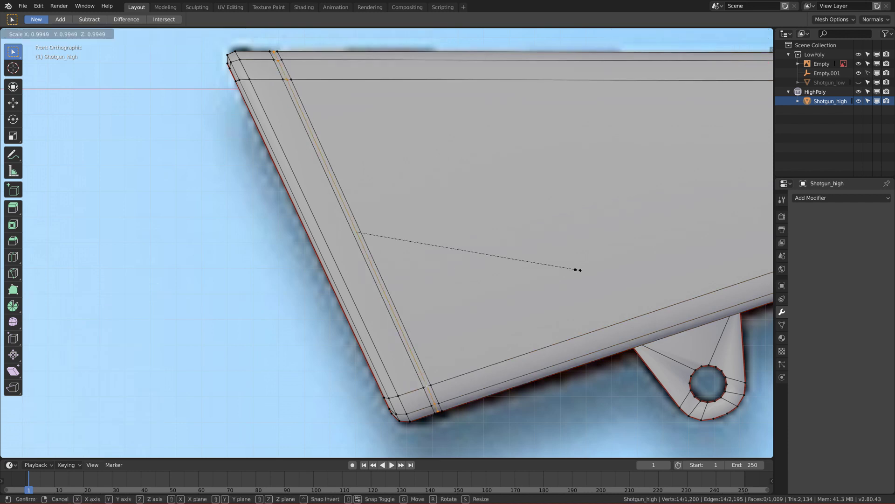
click(570, 269)
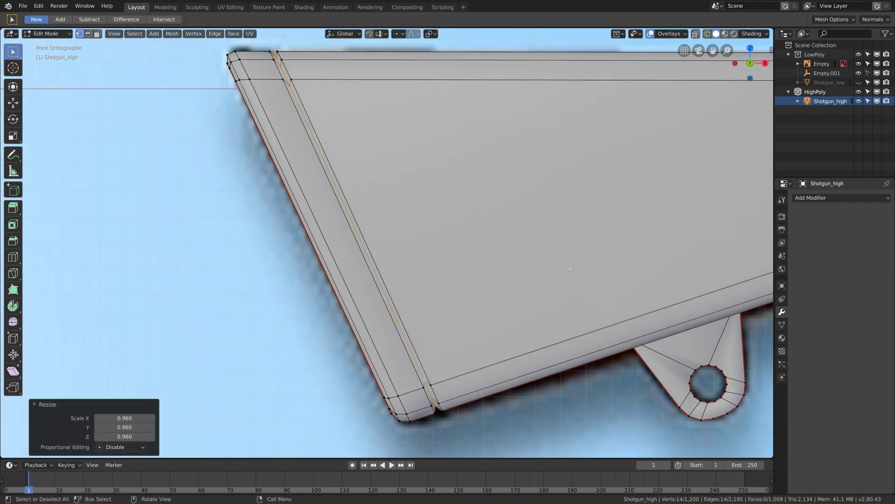
Step: Bevel the two outer edge loops of the butt-pad groove with two segments and an offset of about 0.011
alt+click(419, 352)
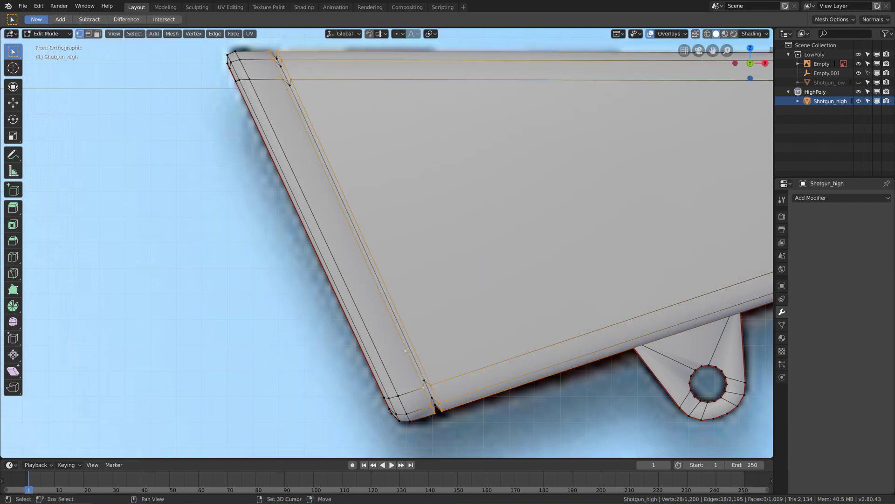
key(ctrl+b)
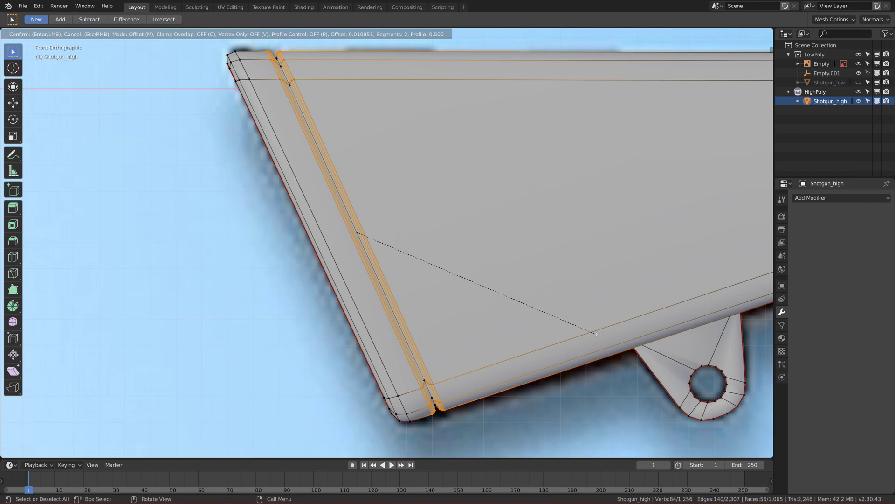
click(596, 334)
key(alt+a)
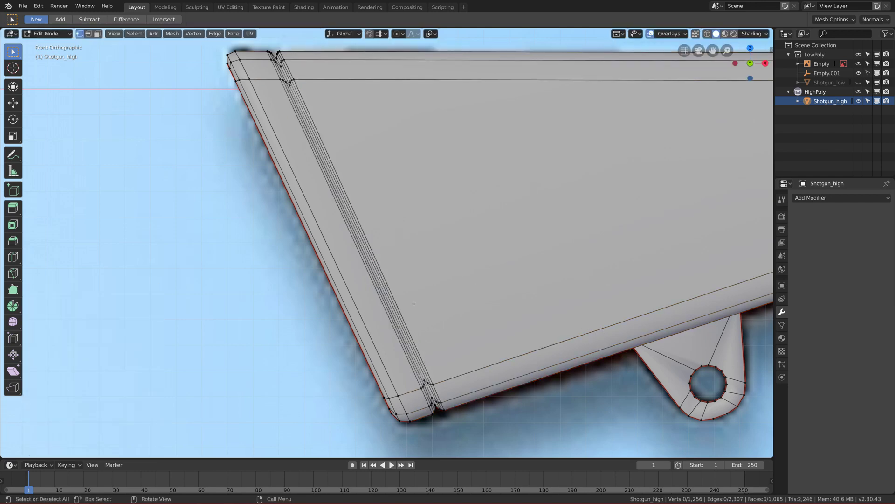
Step: Return to Object Mode and inspect the butt-pad groove, the stock joint and the trigger area against the reference image
scroll(379, 295, down, 2)
key(ctrl+Tab)
click(192, 243)
scroll(192, 242, down, 10)
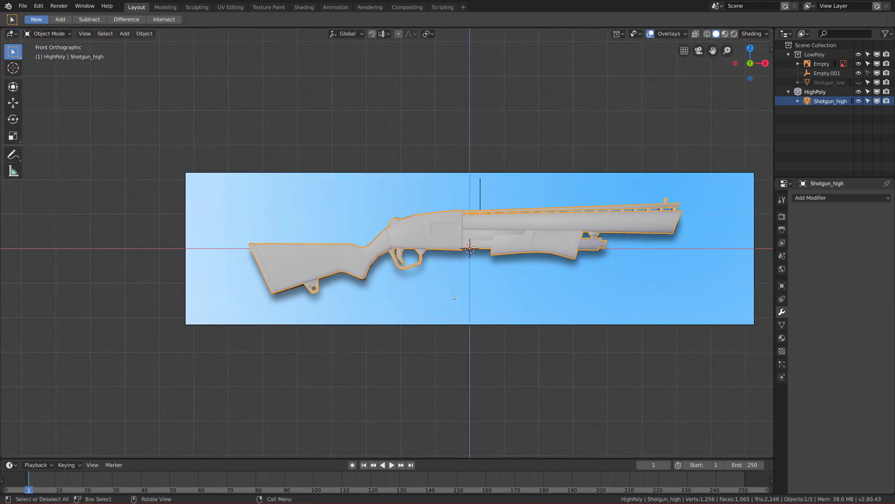
middle_drag(454, 297, 343, 163)
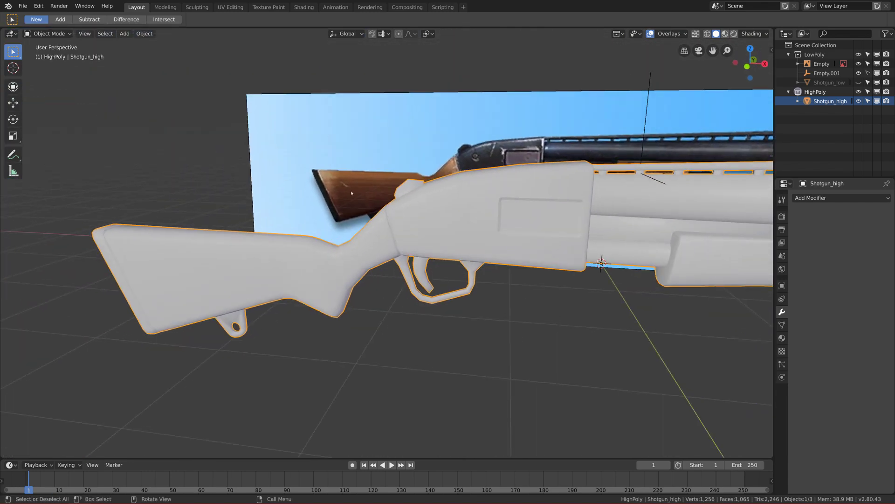
alt+middle_drag(347, 254, 218, 145)
scroll(475, 282, down, 4)
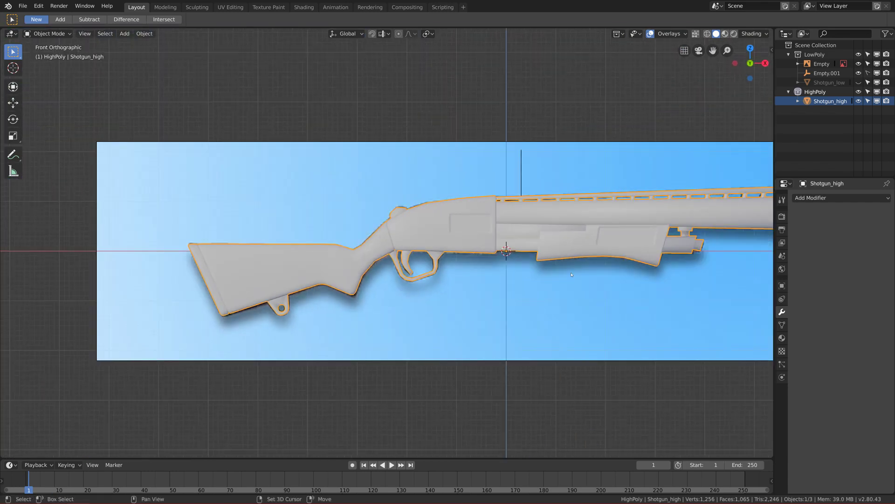
scroll(507, 289, up, 2)
shift+middle_drag(410, 291, 546, 284)
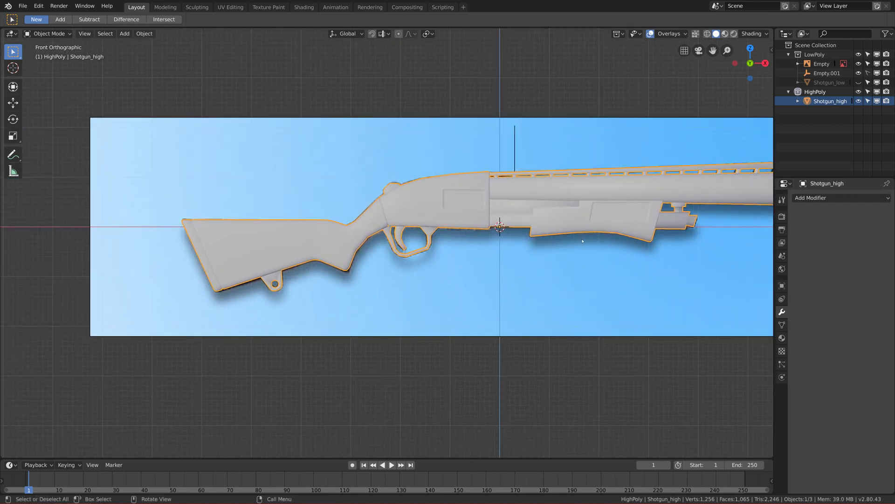
scroll(547, 284, up, 5)
scroll(492, 256, down, 5)
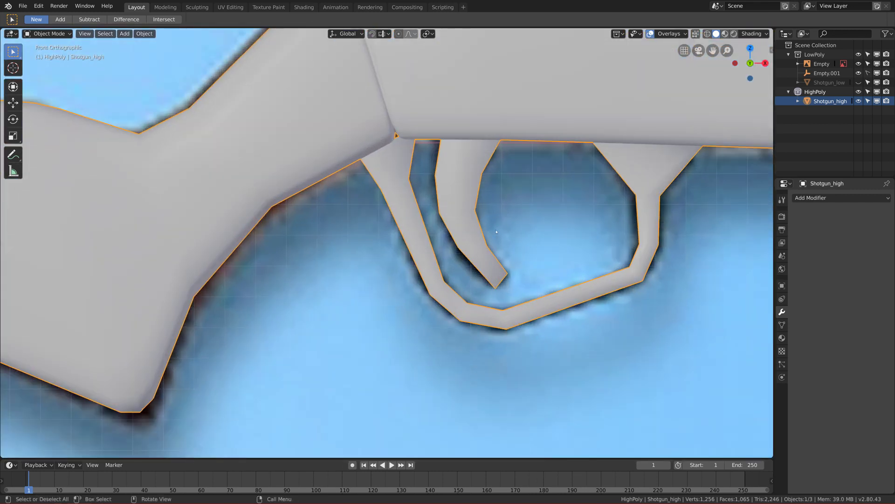
scroll(332, 272, up, 5)
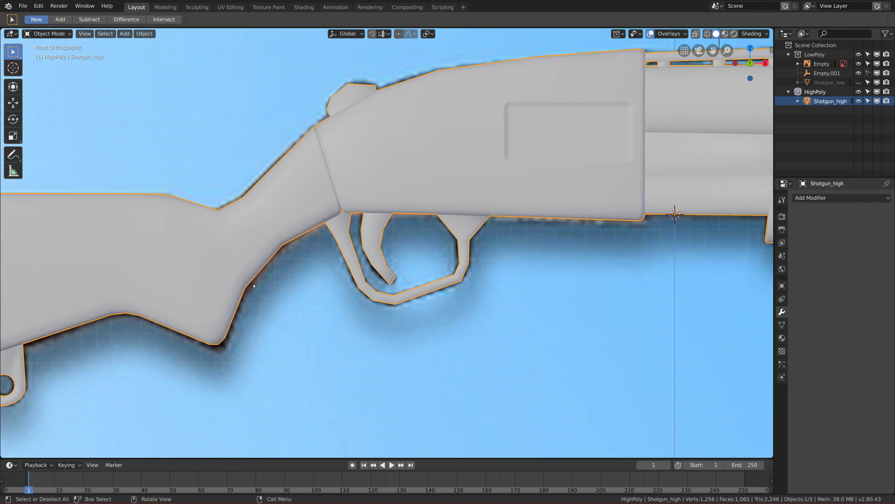
Step: Check the stock and grip topology in Edit Mode, and compare the receiver with the reference image in Object Mode
key(ctrl+Tab)
click(255, 268)
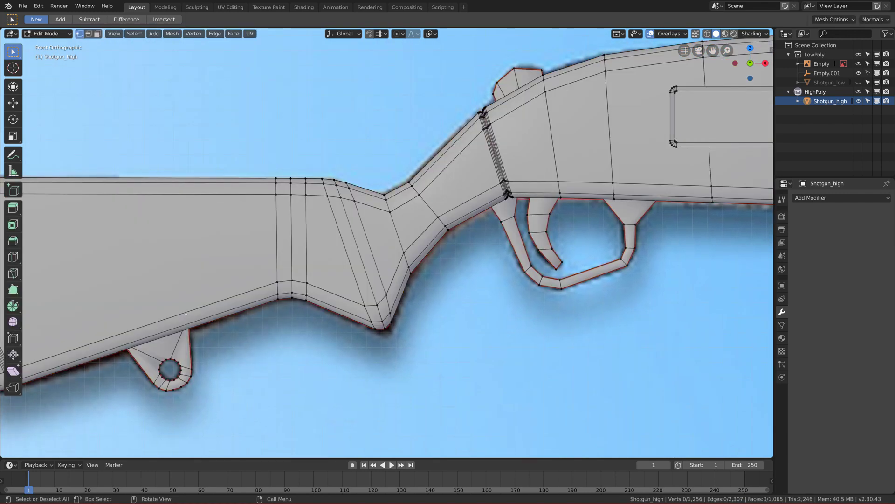
key(Tab)
scroll(373, 304, down, 6)
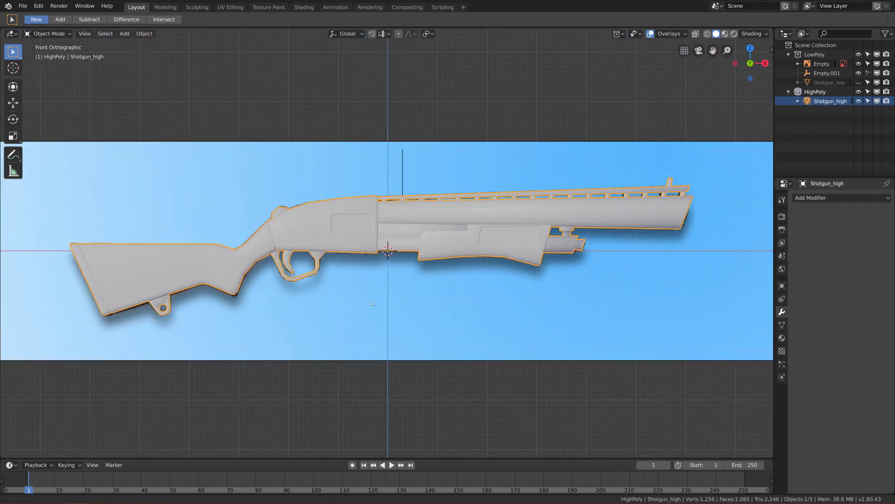
scroll(373, 303, up, 5)
scroll(521, 238, down, 4)
middle_drag(520, 237, 505, 276)
scroll(505, 277, up, 2)
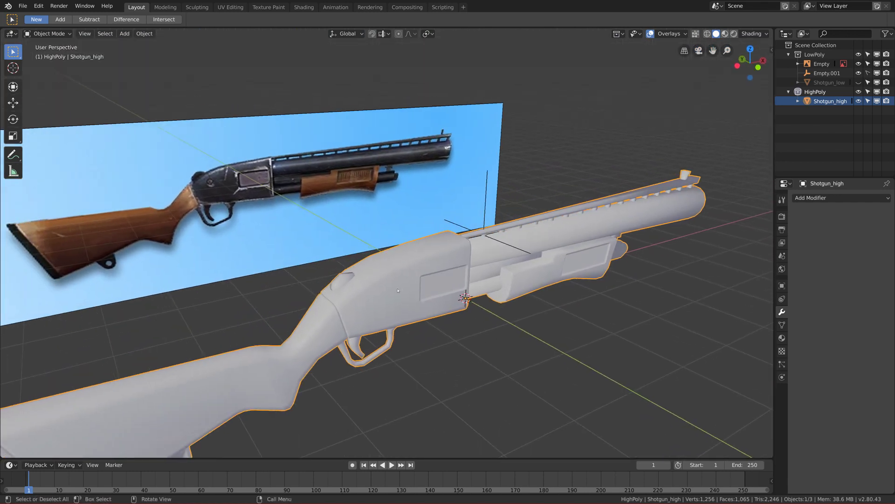
scroll(382, 286, up, 3)
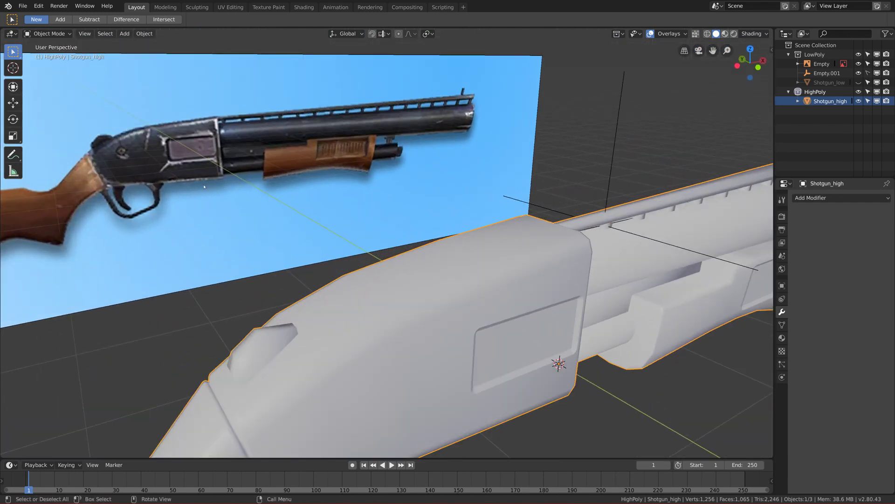
scroll(204, 187, down, 2)
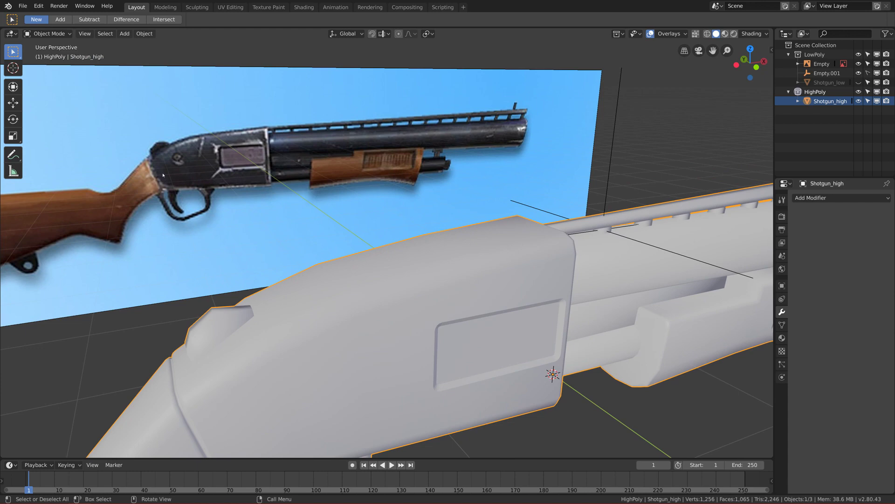
Step: Review the whole high-poly shotgun from the butt end and the side, next to the reference image
scroll(161, 175, down, 5)
key(KP_1)
middle_drag(405, 265, 423, 231)
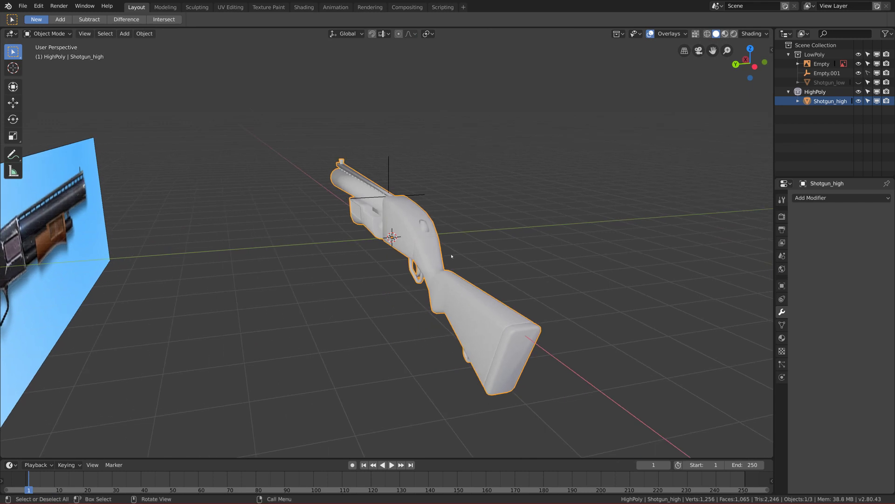
key(g)
key(Escape)
key(KP_1)
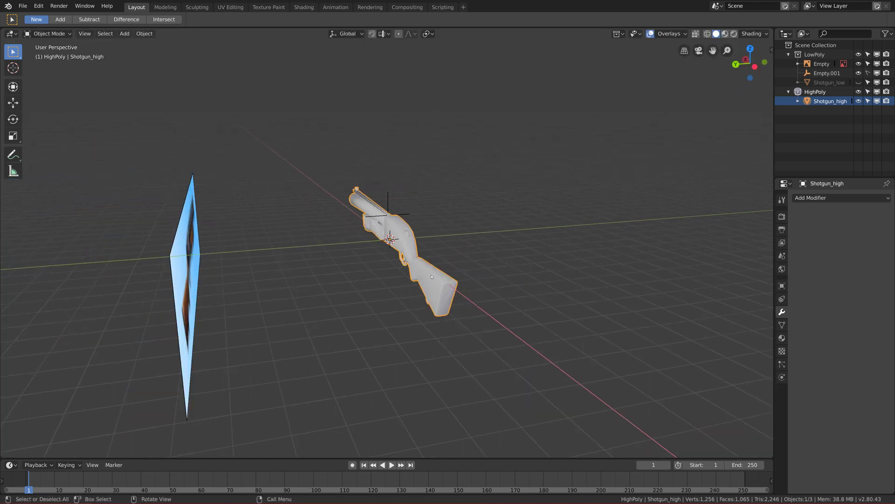
scroll(370, 256, up, 3)
middle_drag(370, 257, 390, 256)
key(g)
key(Escape)
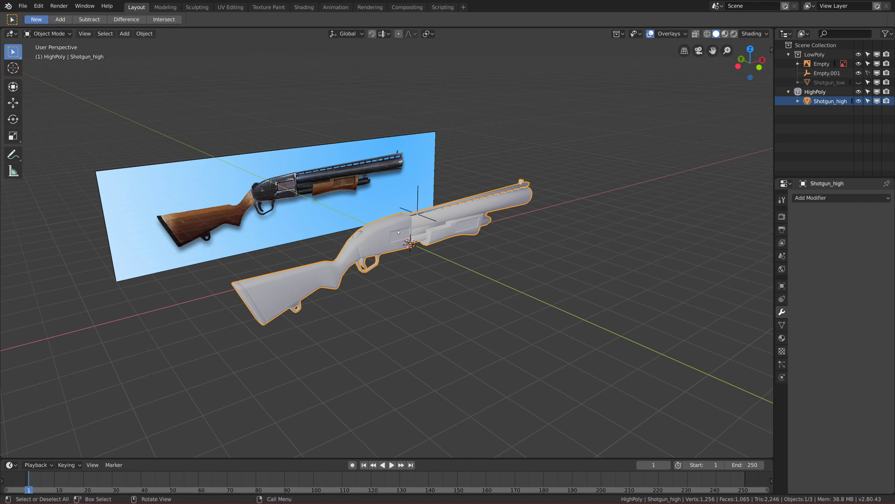
scroll(397, 232, up, 3)
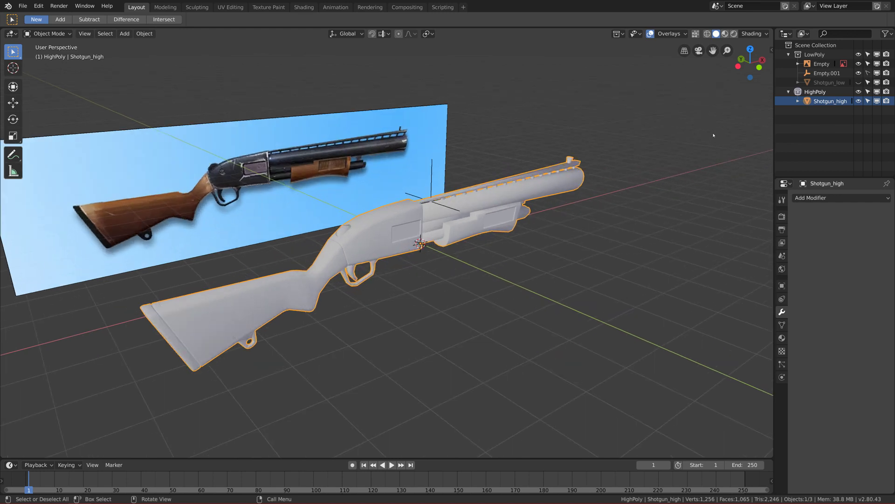
middle_drag(712, 138, 490, 236)
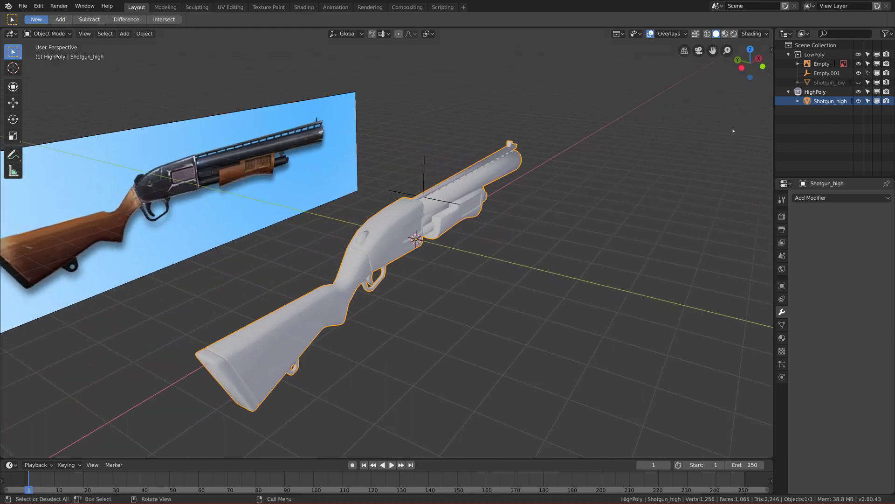
Step: Unhide Shotgun_low and make it the active object in the viewport
click(859, 82)
middle_drag(499, 205, 401, 212)
click(397, 214)
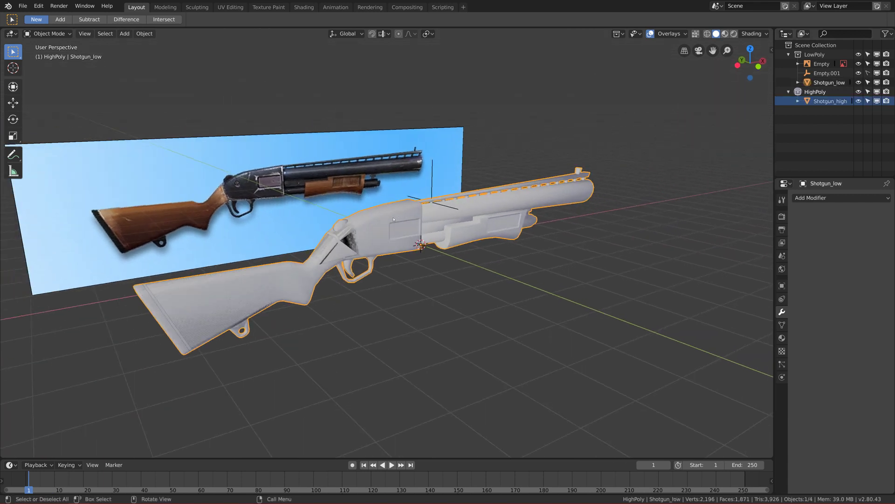
Step: Set the scene's render engine to Cycles
scroll(394, 219, up, 4)
click(782, 200)
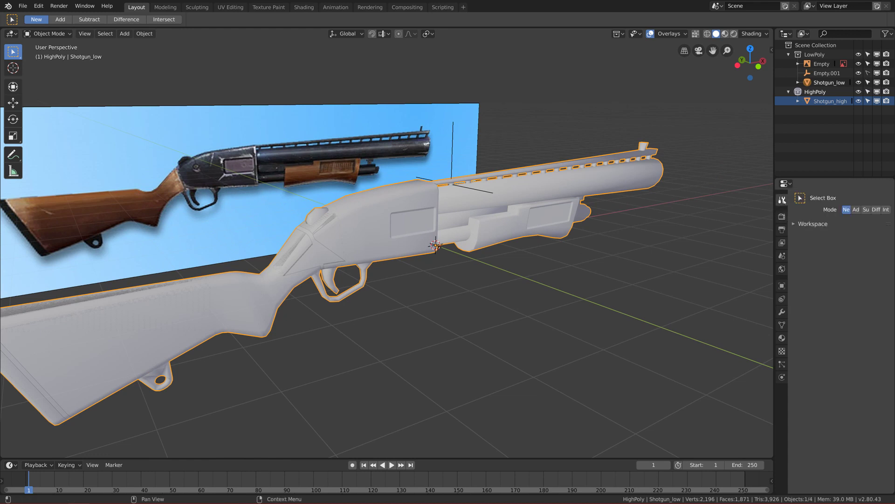
click(782, 218)
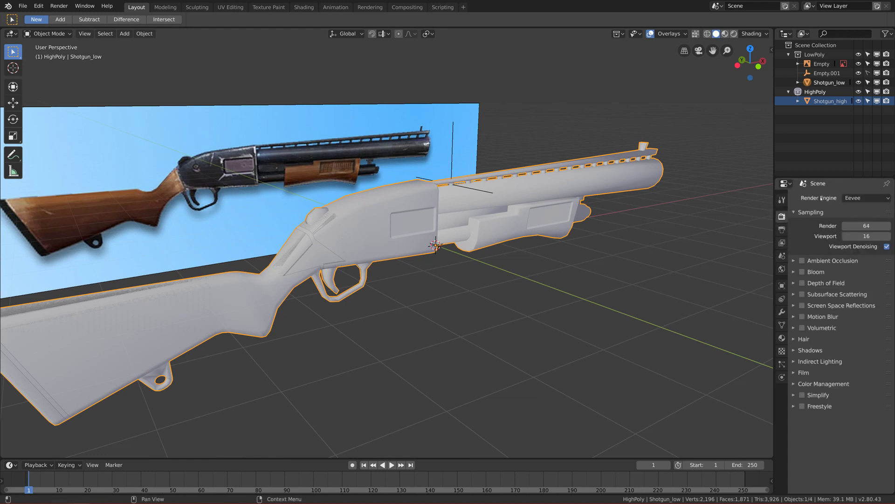
click(860, 198)
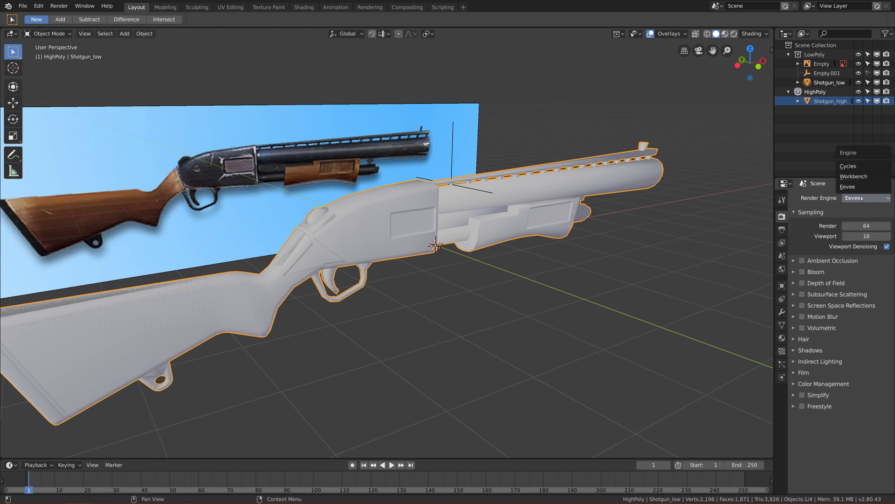
click(852, 171)
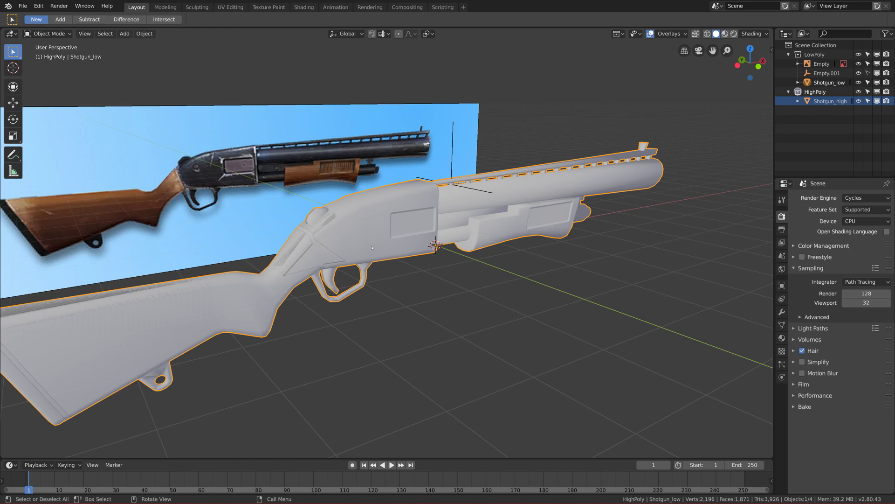
Step: In the bake settings, set the bake type to Normal and enable Selected to Active
scroll(438, 255, up, 2)
middle_drag(291, 224, 286, 228)
scroll(286, 227, down, 1)
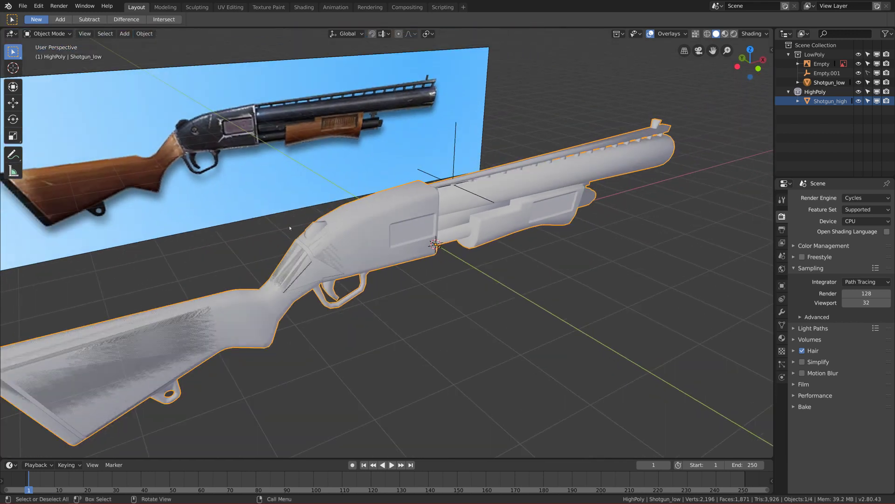
click(795, 409)
scroll(817, 418, down, 5)
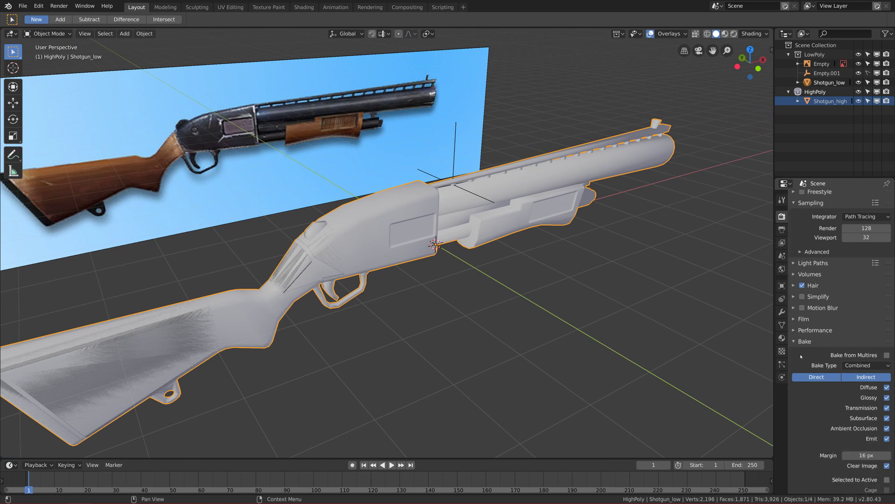
click(856, 334)
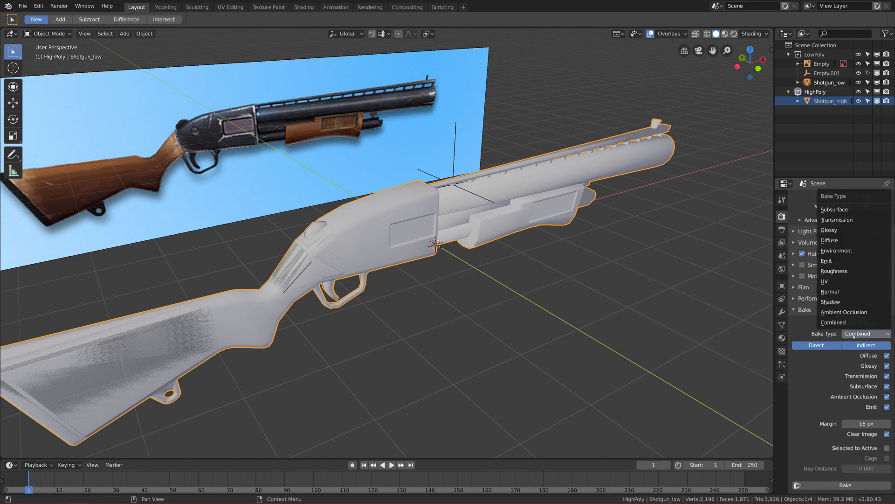
click(838, 295)
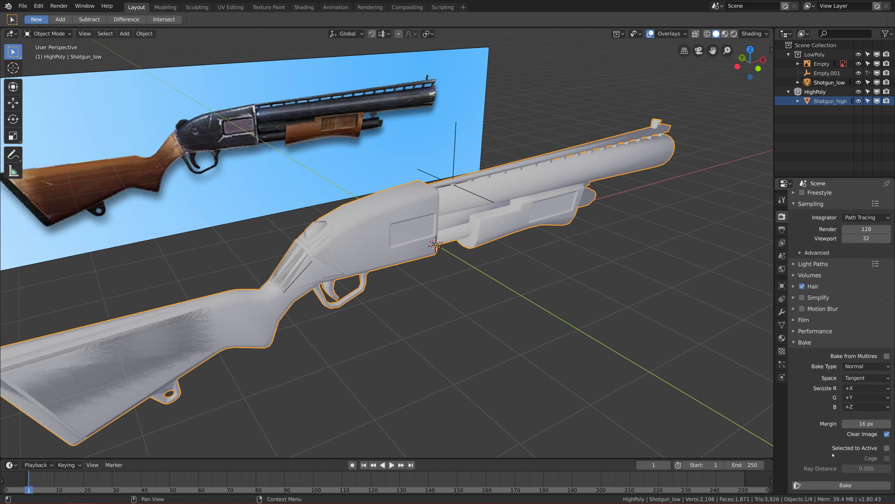
click(886, 449)
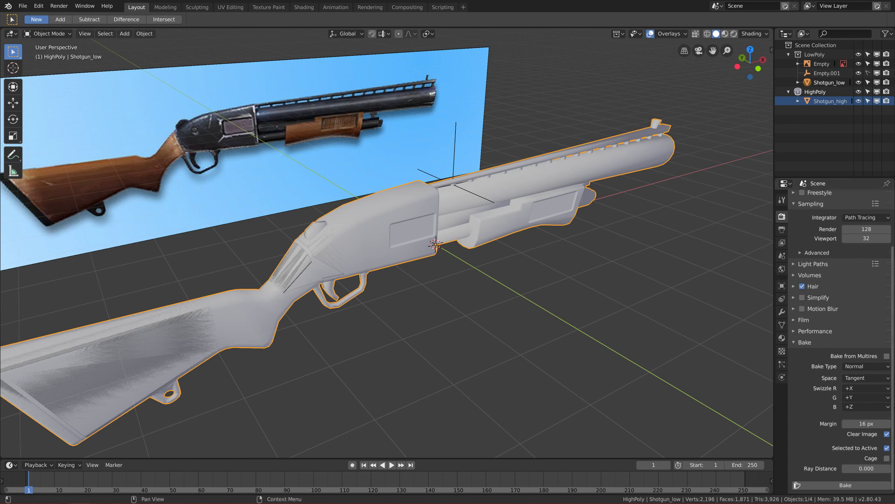
Step: Set the bake ray distance to 0.01
click(848, 468)
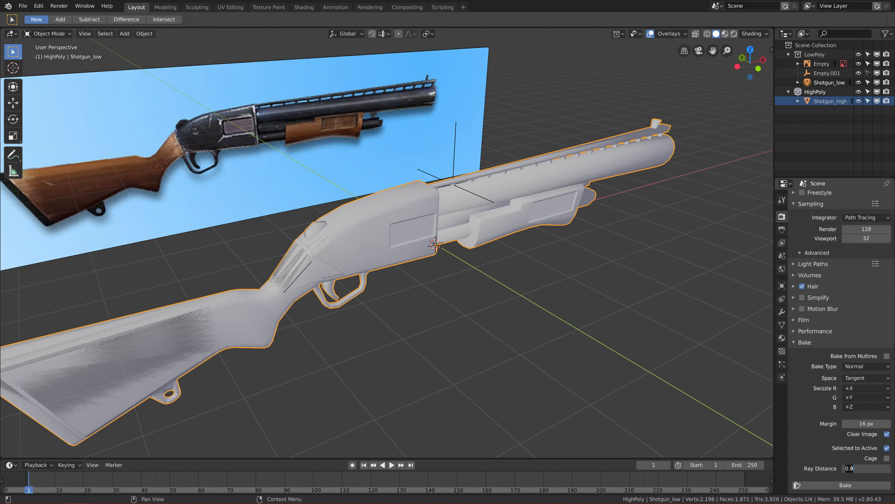
key(BackSpace)
text(01)
key(Return)
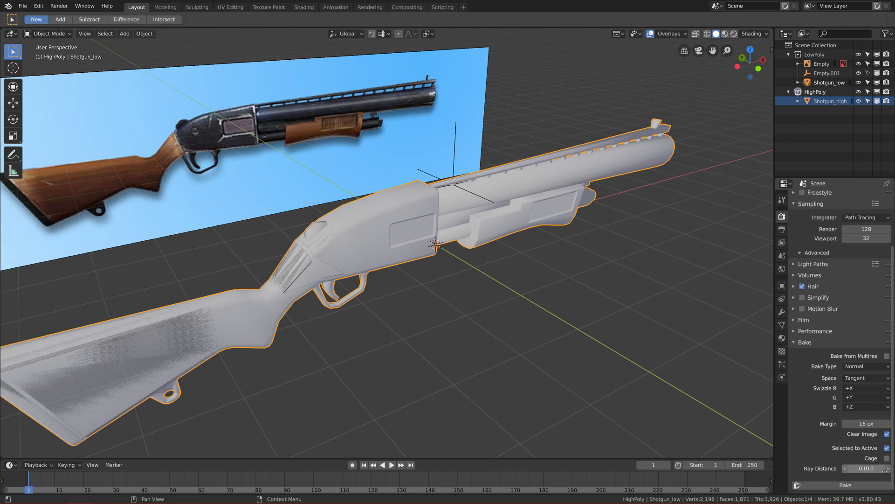
Step: Examine where the low-poly and high-poly surfaces overlap around the receiver and grip
key(KP_Add)
key(KP_Add)
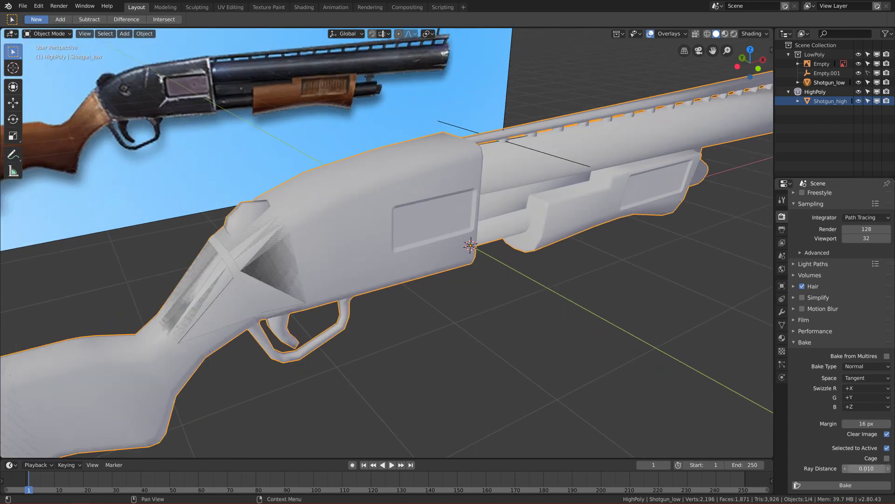
key(g)
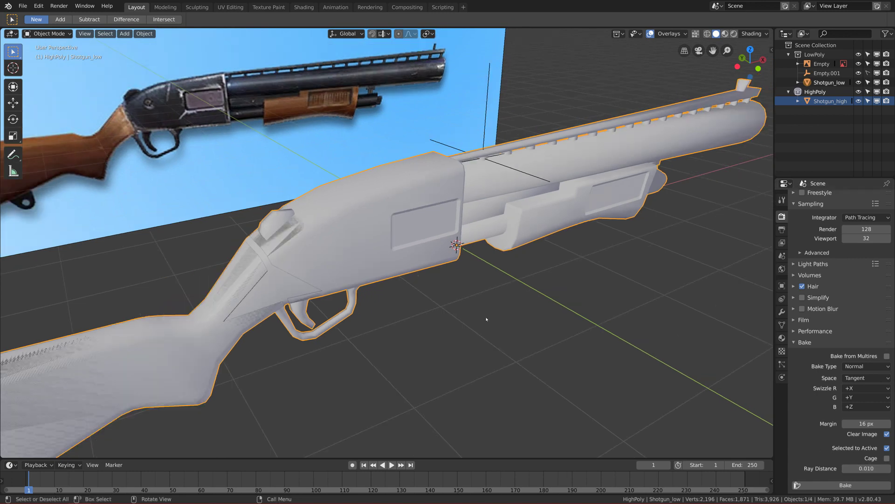
key(Escape)
scroll(700, 420, down, 1)
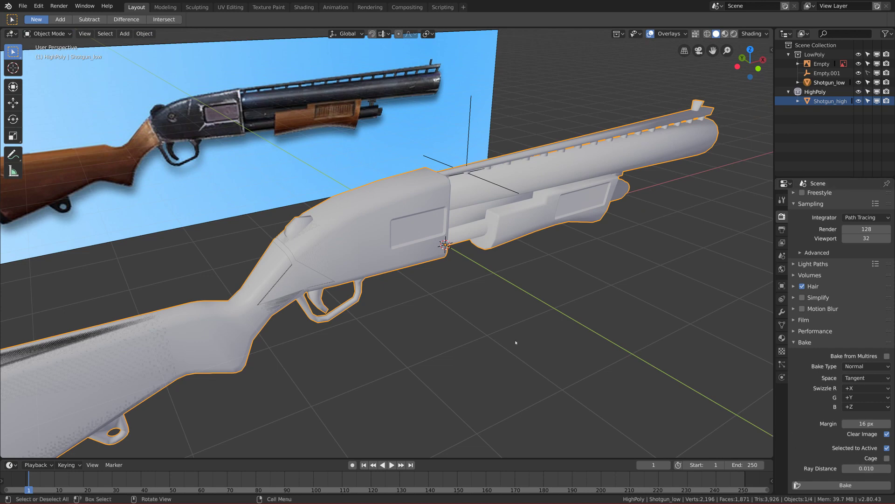
scroll(475, 326, down, 1)
scroll(473, 239, up, 1)
middle_drag(472, 234, 494, 261)
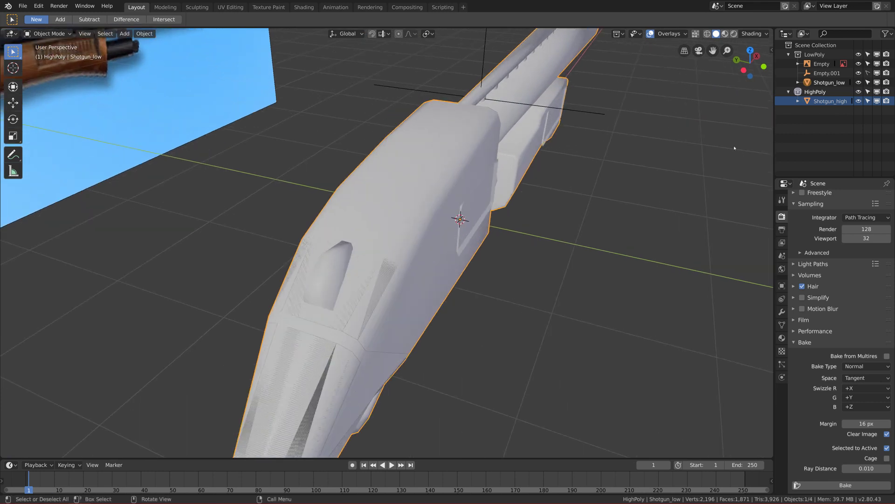
Step: Hide the high-poly shotgun and display the face normals of the low-poly mesh in Edit Mode
click(859, 101)
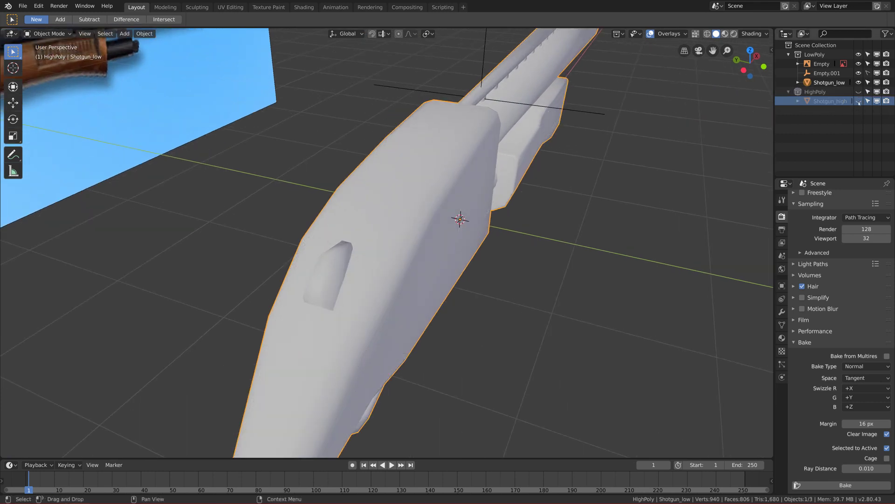
middle_drag(611, 232, 573, 218)
middle_drag(389, 187, 400, 205)
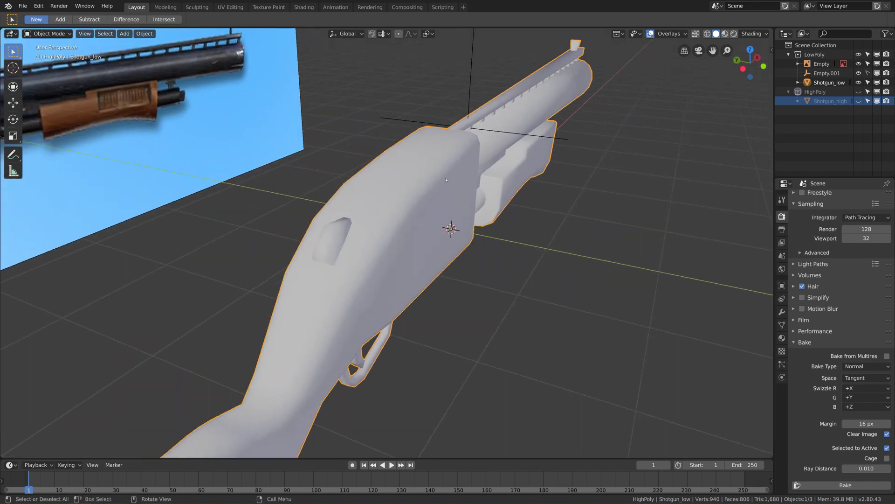
click(664, 36)
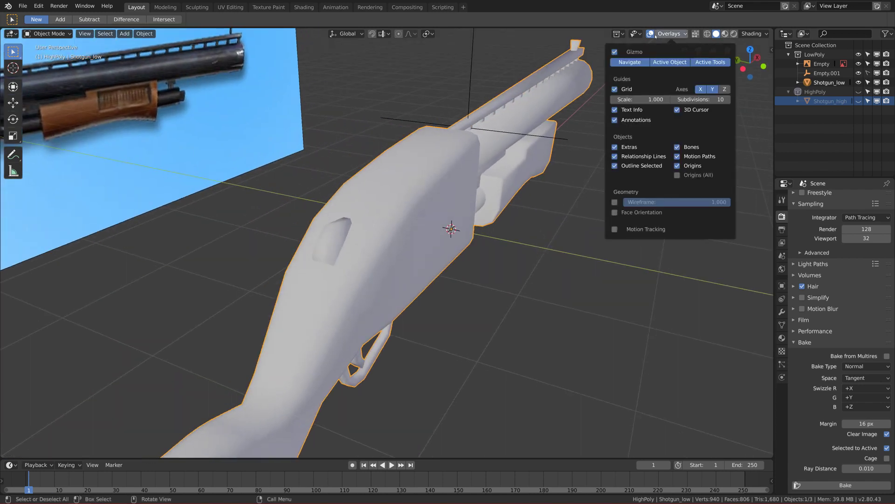
key(ctrl+Tab)
click(574, 202)
click(684, 35)
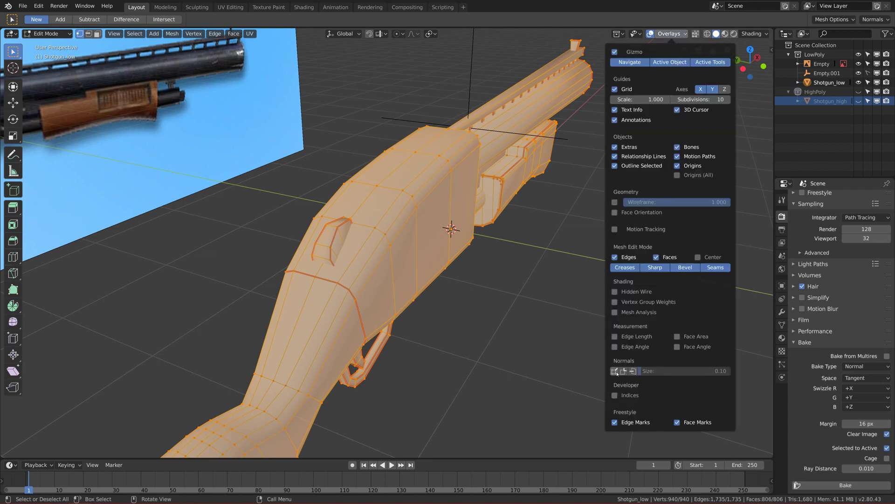
click(633, 370)
Step: Examine the direction of the low-poly face normals around the receiver and grip
scroll(493, 266, up, 3)
middle_drag(493, 266, 515, 203)
middle_drag(404, 189, 438, 118)
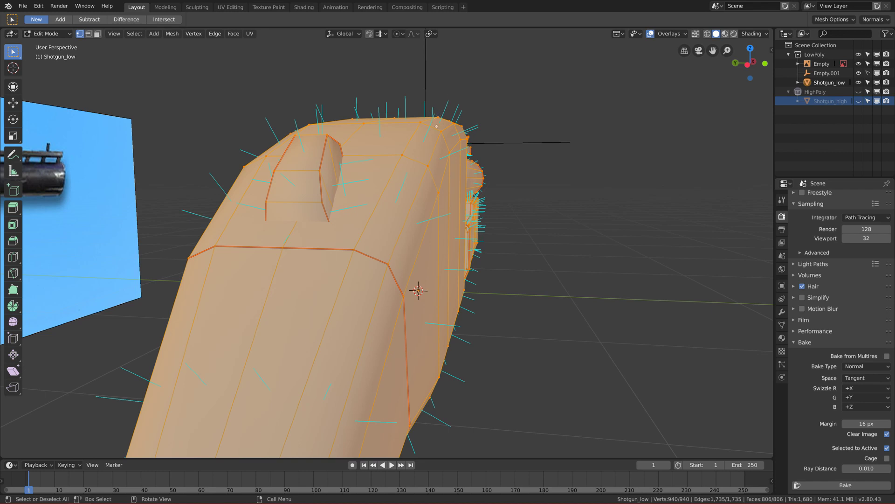
middle_drag(433, 170, 410, 182)
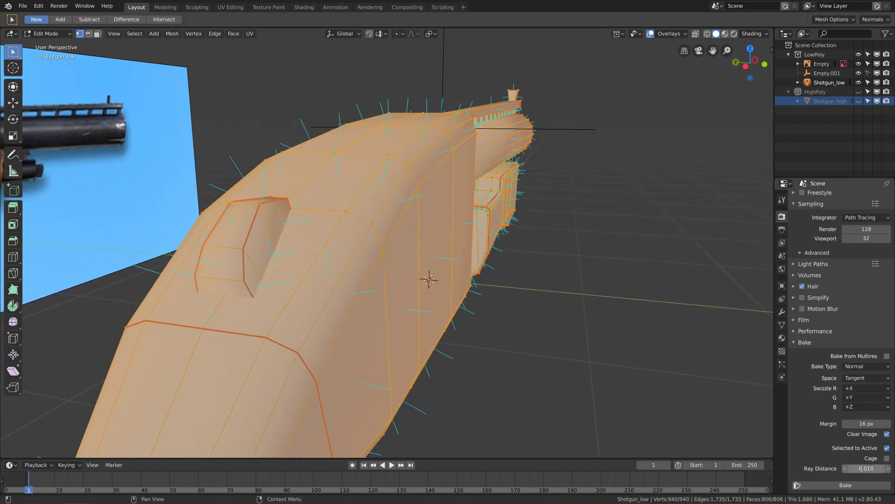
mouse_move(459, 123)
middle_down()
mouse_move(443, 84)
mouse_move(455, 130)
middle_up()
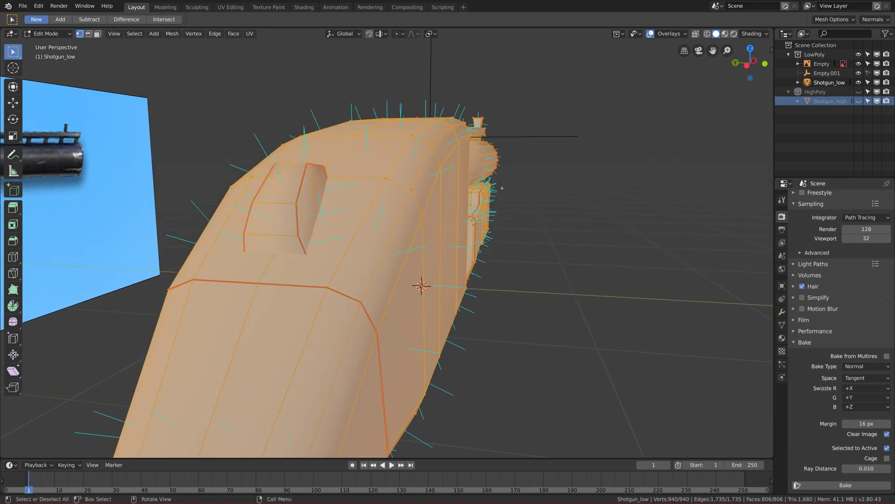
middle_drag(436, 143, 405, 136)
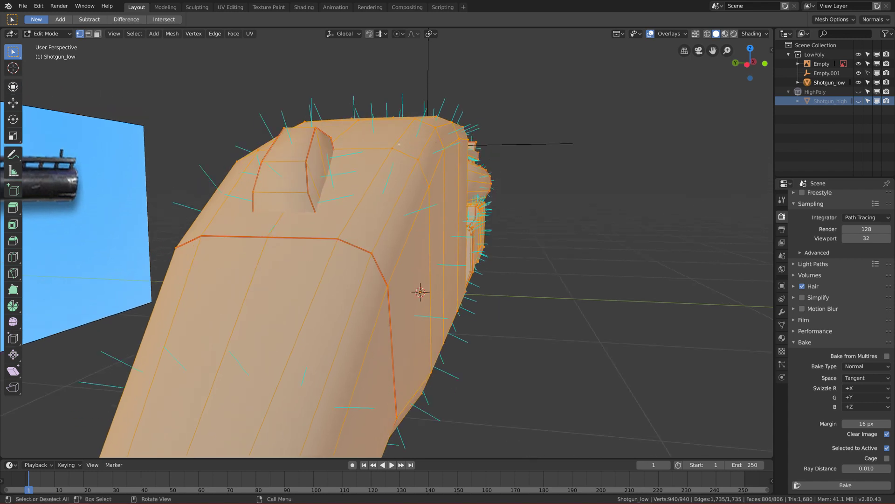
middle_drag(363, 224, 413, 205)
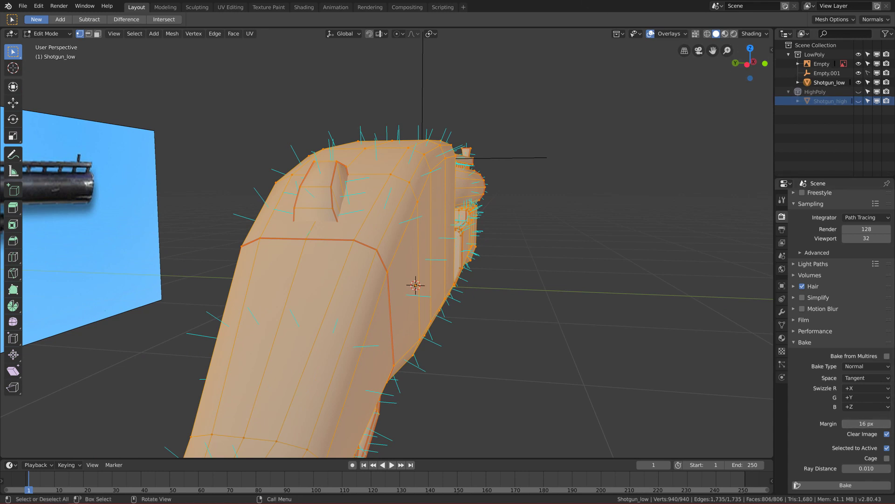
Step: Turn off the face normals display and return the low-poly shotgun to Object Mode
click(670, 34)
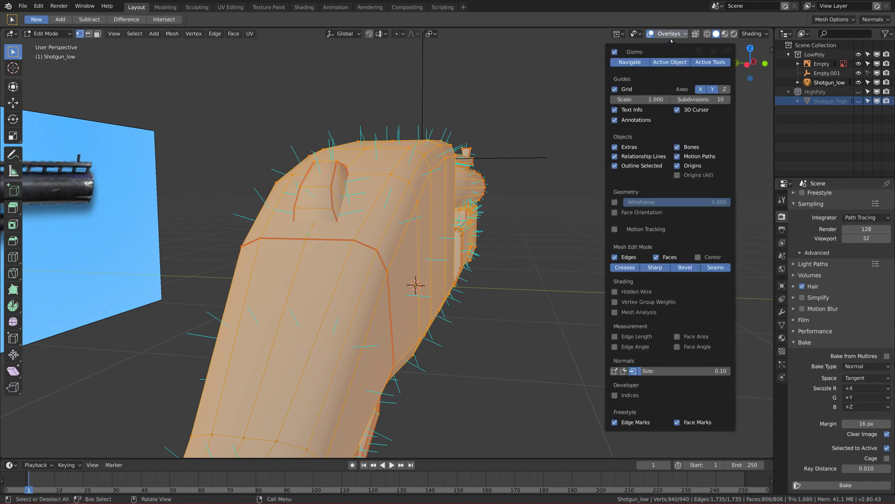
click(633, 371)
scroll(420, 243, down, 4)
middle_drag(419, 243, 485, 251)
key(Tab)
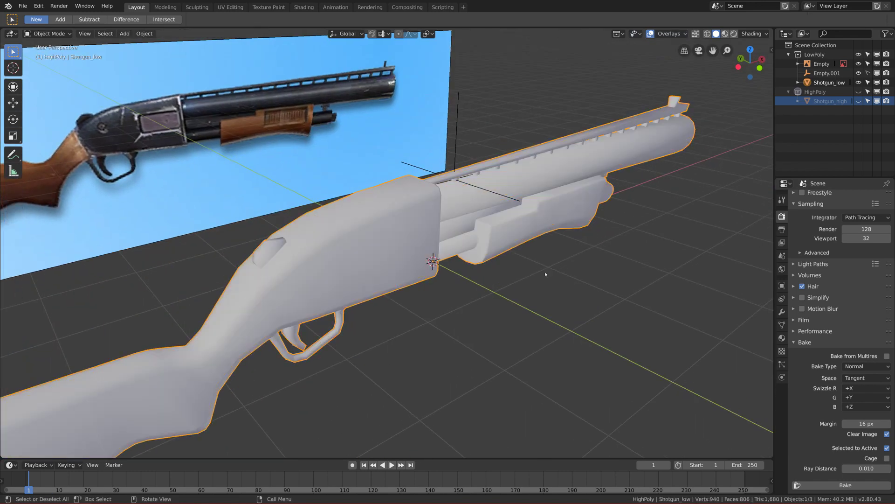
Step: Show the HighPoly collection and try to bake the normals from Shotgun_high onto the active Shotgun_low
click(859, 92)
click(832, 101)
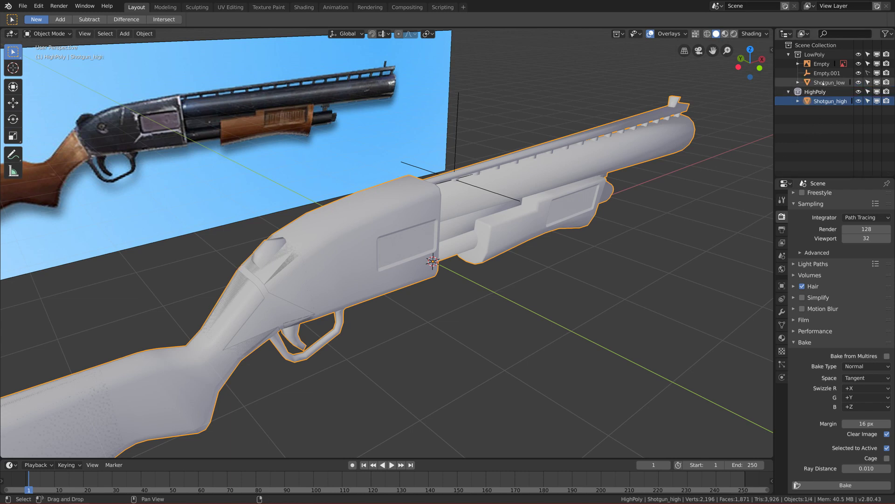
ctrl+click(824, 83)
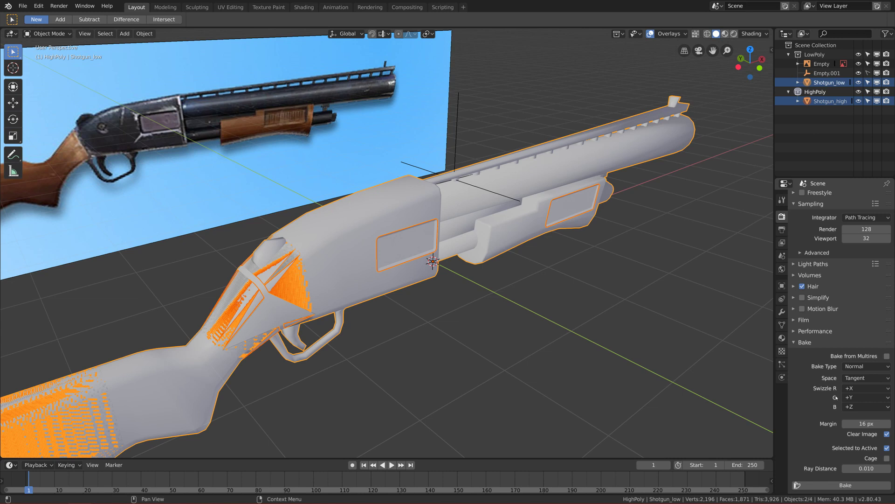
click(851, 485)
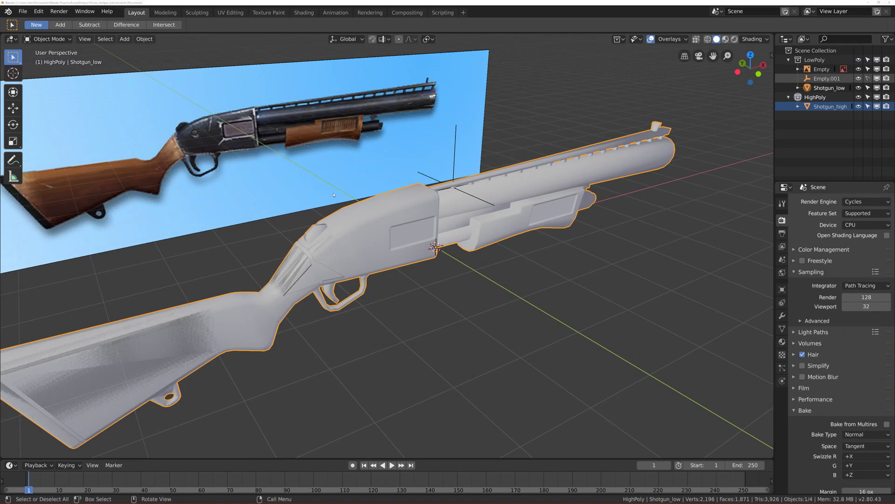
Step: Toggle the window to full screen and save the file
scroll(334, 232, up, 4)
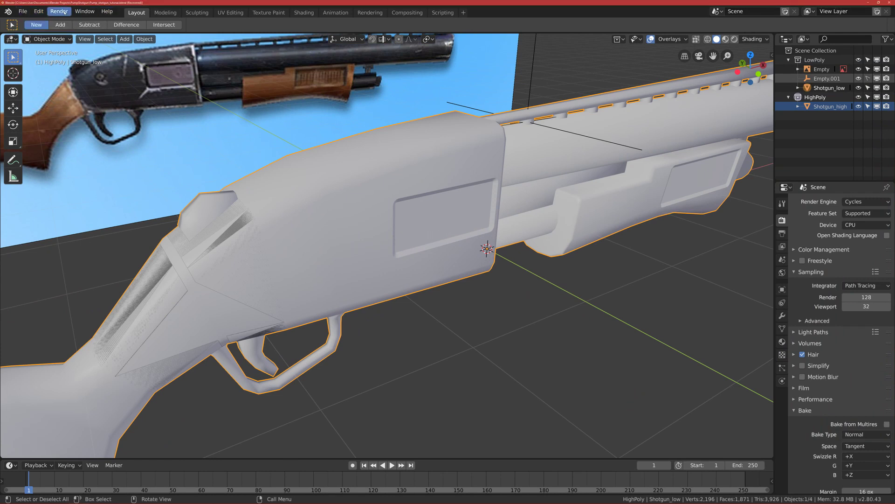
click(79, 12)
click(106, 46)
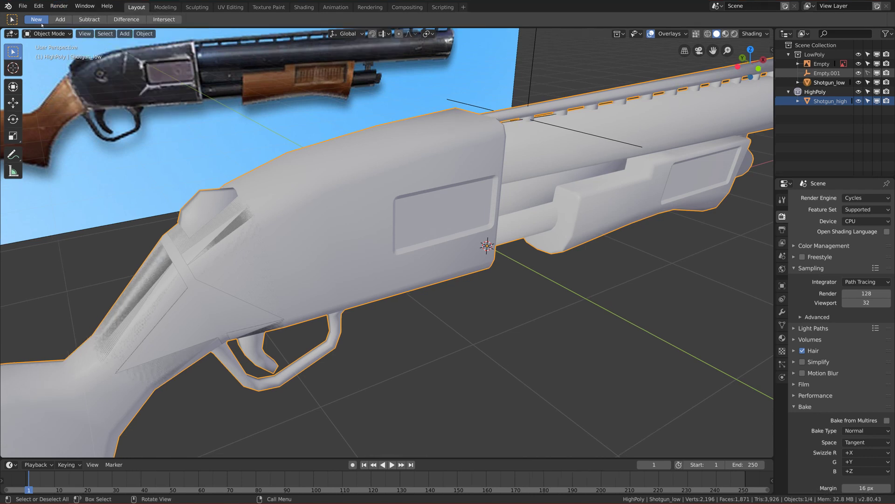
click(23, 6)
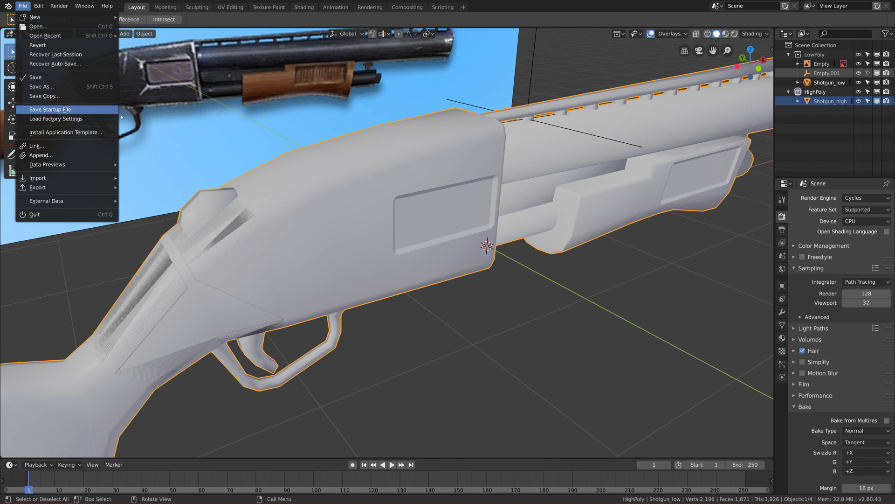
scroll(313, 283, down, 5)
key(g)
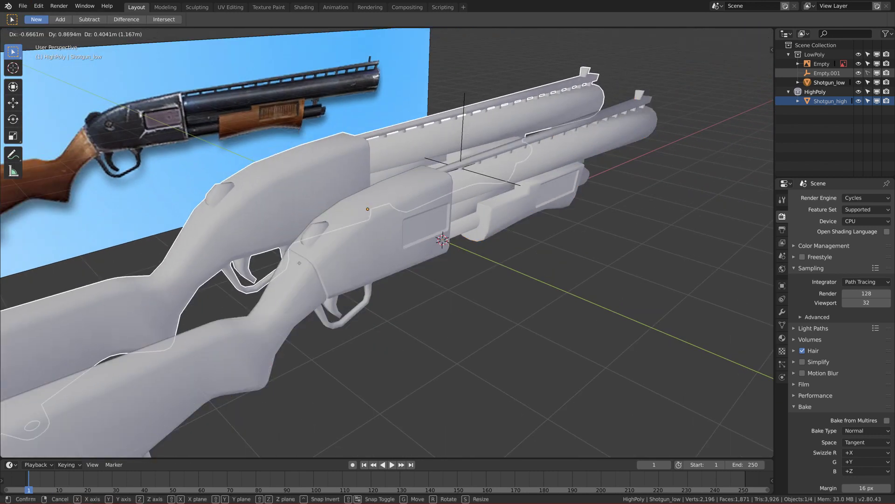
key(Escape)
key(ctrl+s)
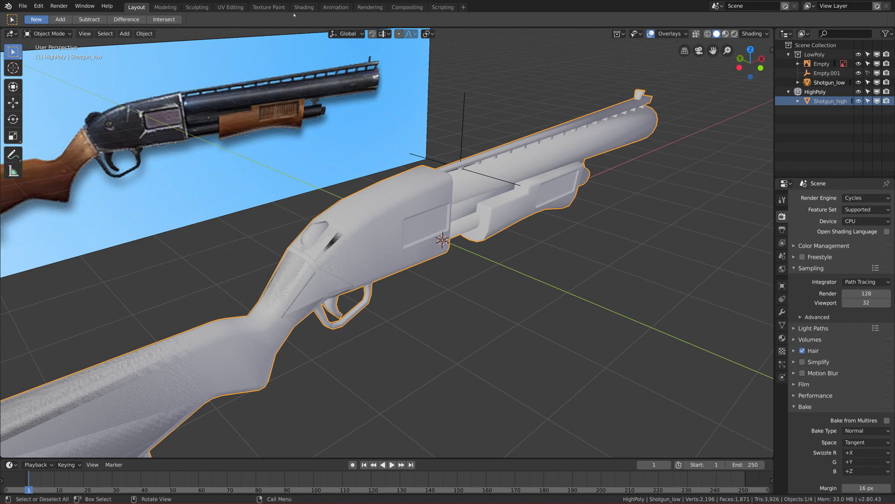
Step: Open the UV Editing workspace and switch the low-poly shotgun from Edit Mode to Object Mode
middle_drag(324, 129, 299, 70)
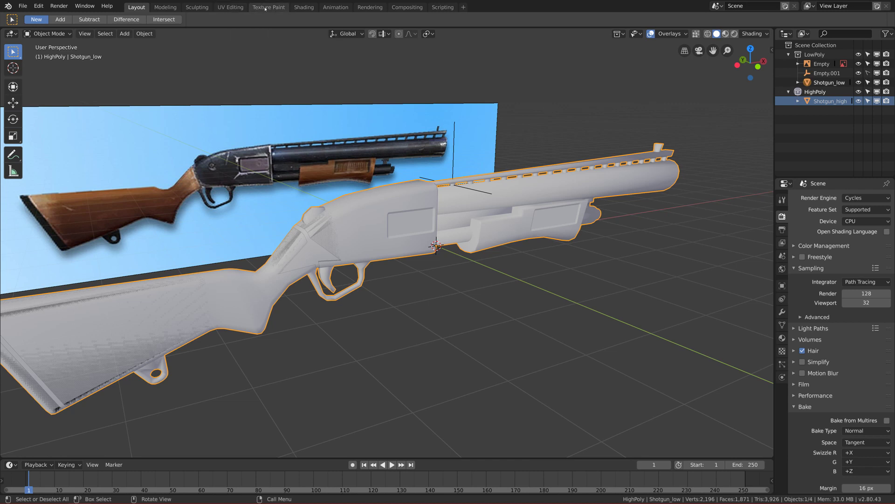
click(231, 7)
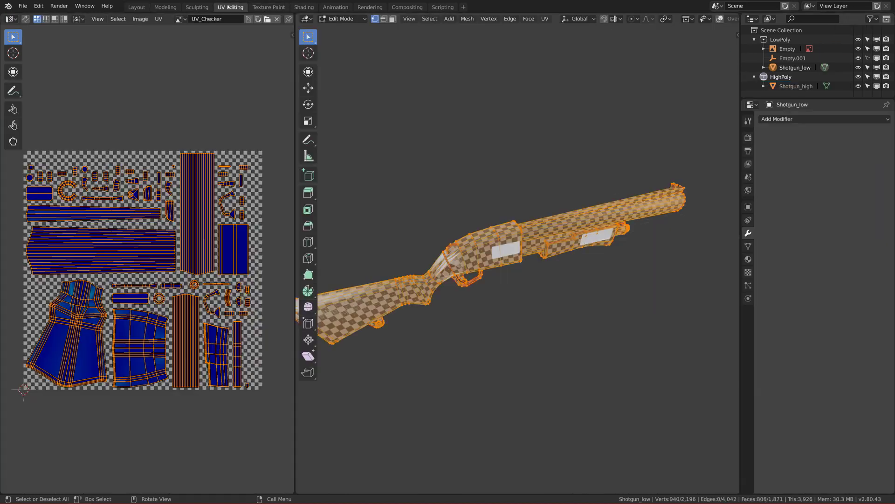
ctrl+middle_drag(425, 268, 556, 231)
key(ctrl+Tab)
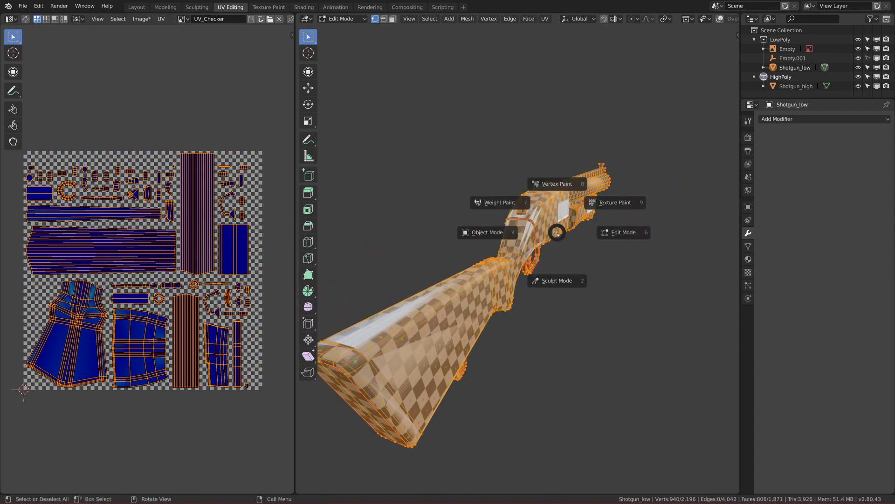
click(490, 233)
middle_drag(490, 233, 526, 228)
click(525, 229)
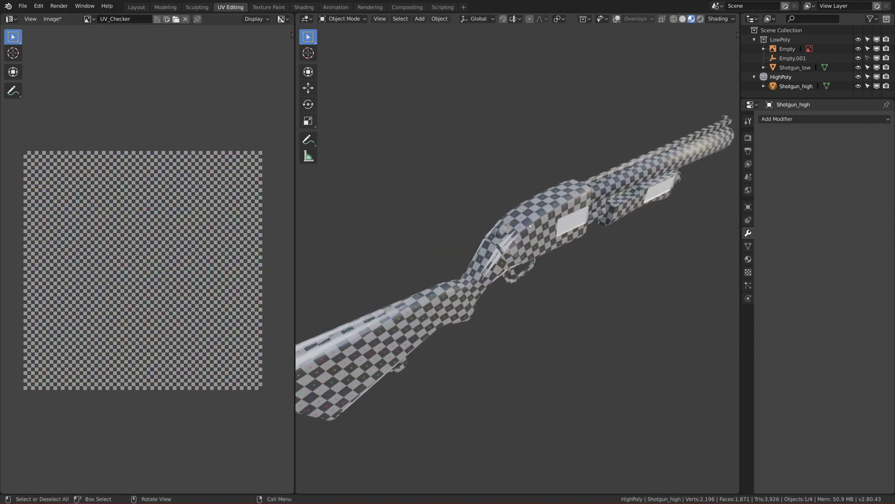
click(554, 206)
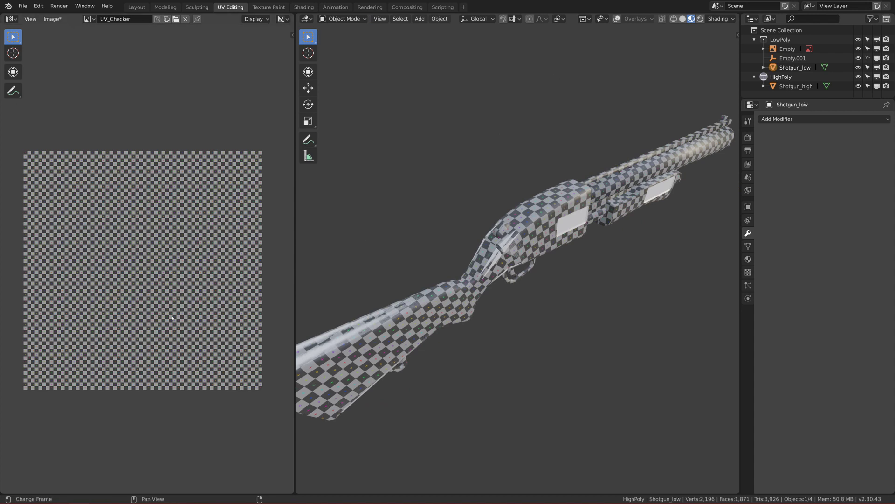
Step: Select Shotgun_high together with Shotgun_low, keeping Shotgun_low as the active object
scroll(162, 291, up, 2)
scroll(163, 291, down, 2)
middle_drag(163, 291, 140, 294)
middle_drag(527, 270, 543, 276)
click(796, 86)
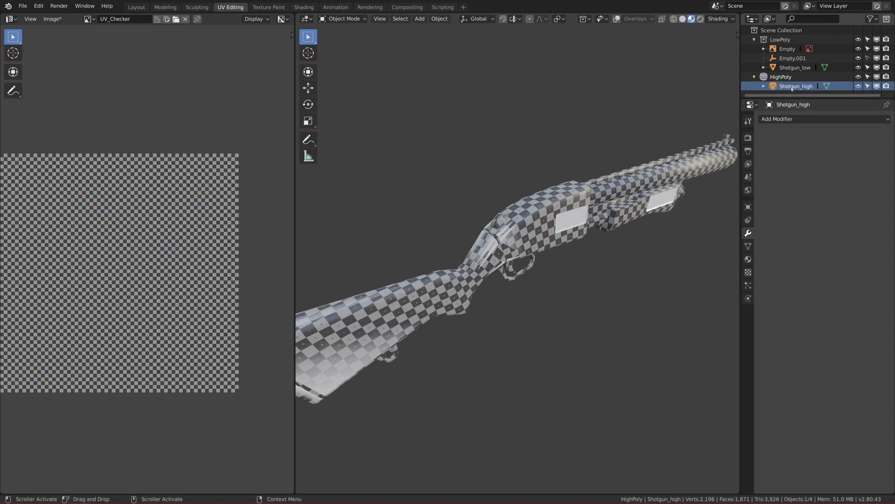
ctrl+click(794, 69)
Step: In the bake settings, enable Selected to Active and set the ray distance to 0.01
click(748, 137)
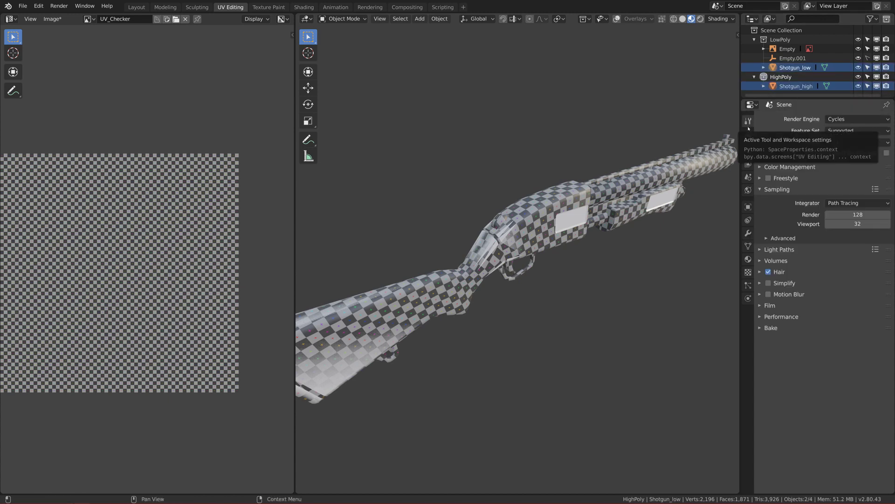
click(760, 328)
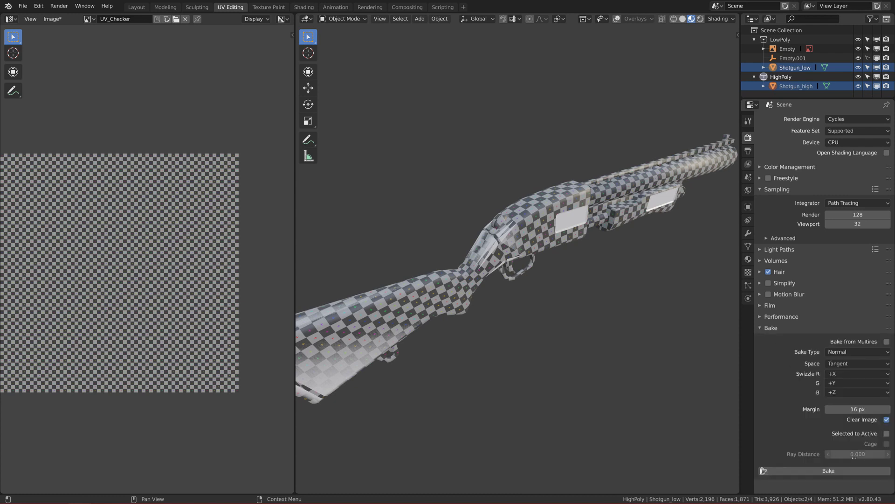
click(886, 433)
click(872, 453)
text(0.01)
key(Return)
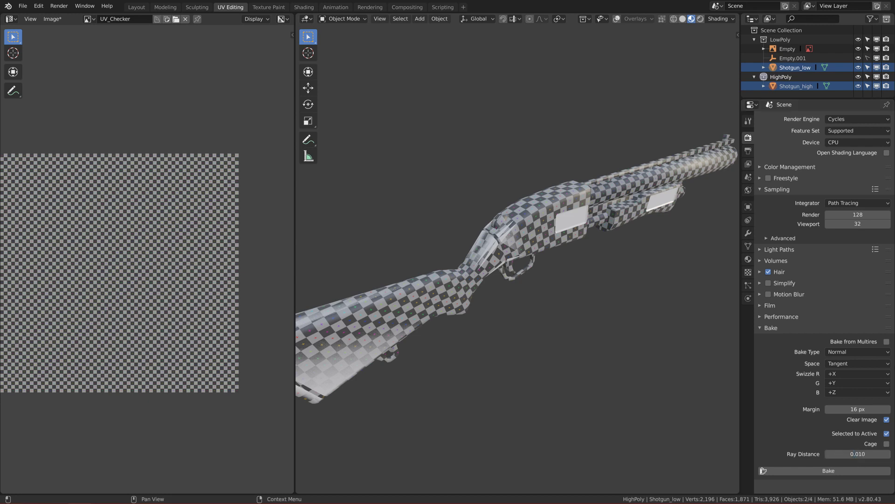
Step: Set the bake margin to 8 px and bake the normals onto the low-poly shotgun's image
click(857, 409)
text(8)
key(Return)
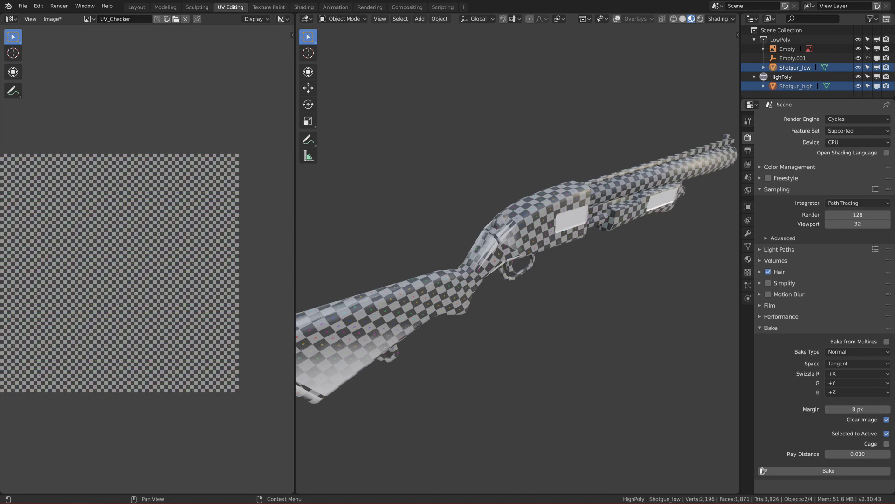
click(839, 471)
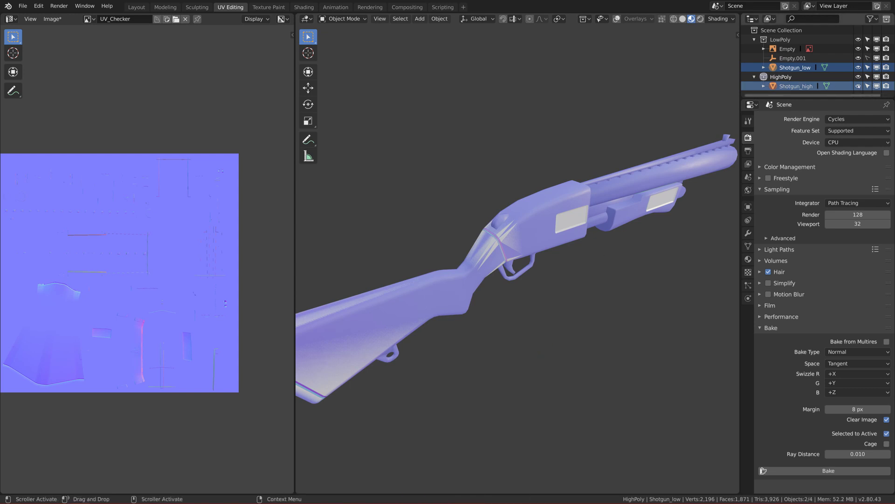
Step: Hide Shotgun_high so only the low-poly shotgun with the baked image is shown
click(858, 86)
middle_drag(462, 220, 491, 233)
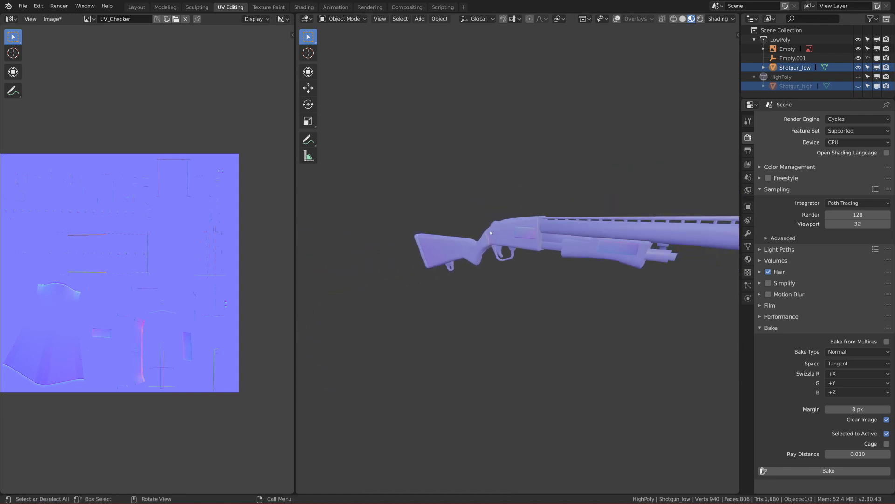
scroll(494, 239, down, 2)
middle_drag(506, 265, 527, 268)
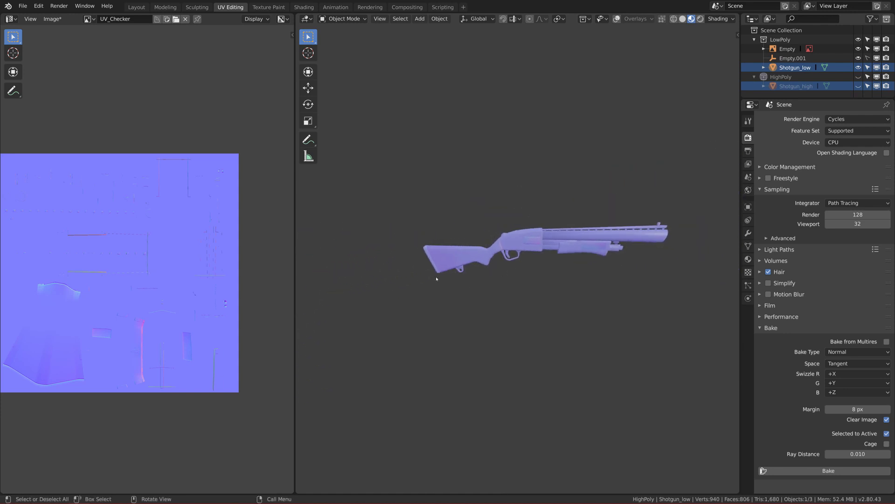
Step: Examine the baked normal details on the low-poly receiver panel, pump grip and stock joint
scroll(437, 278, up, 10)
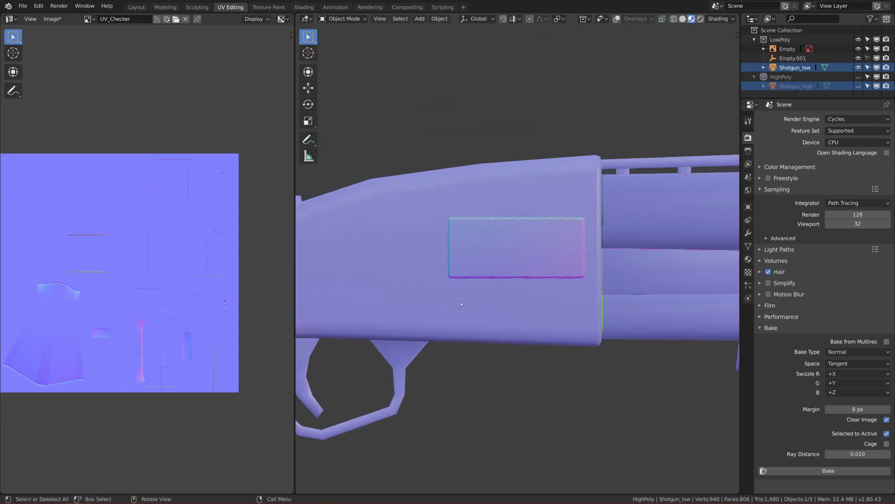
scroll(460, 299, up, 5)
scroll(457, 296, down, 6)
middle_drag(456, 296, 426, 294)
scroll(426, 294, down, 5)
scroll(426, 294, up, 8)
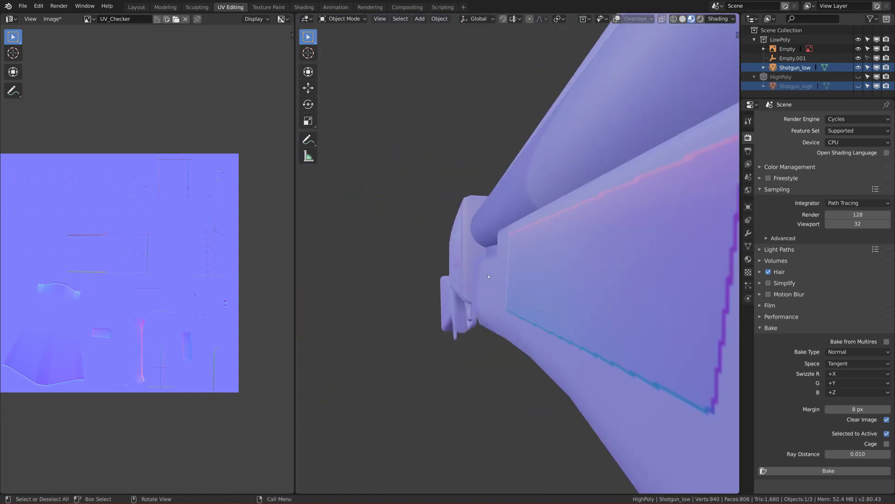
scroll(523, 272, down, 6)
middle_drag(523, 272, 467, 296)
scroll(470, 305, up, 2)
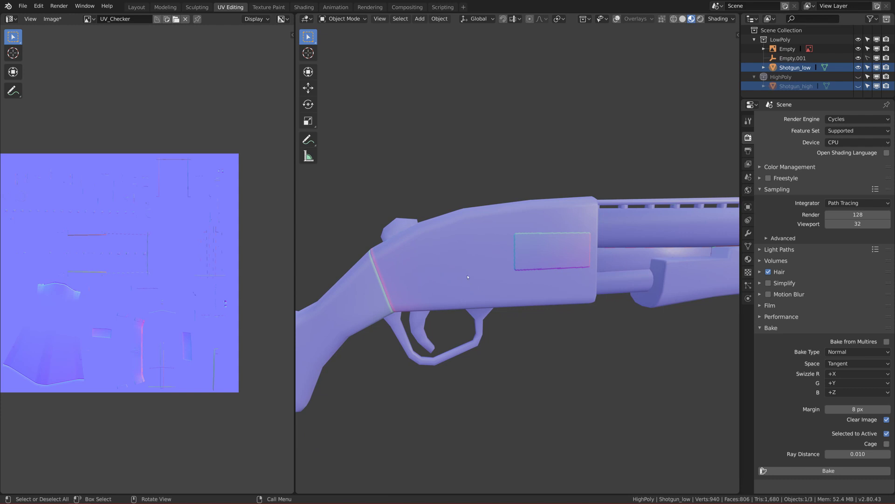
Step: Examine the baked normals along the low-poly shotgun's pump grip, barrel and magazine tube
scroll(514, 238, down, 2)
middle_drag(514, 237, 401, 261)
scroll(424, 256, up, 5)
middle_drag(497, 271, 419, 331)
scroll(411, 337, up, 5)
scroll(390, 278, down, 5)
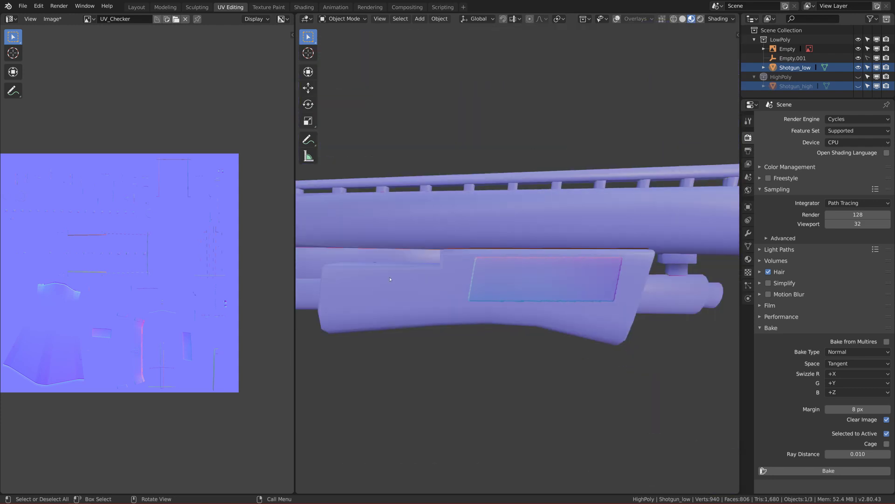
middle_drag(480, 281, 457, 257)
scroll(513, 266, up, 6)
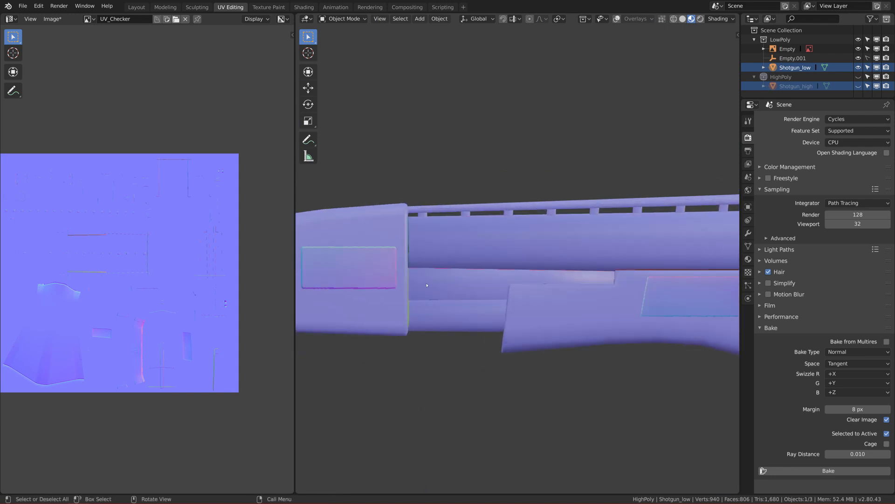
Step: Inspect the edges of the rectangular receiver panel up close and from an oblique angle
middle_drag(563, 274, 575, 275)
scroll(564, 271, up, 5)
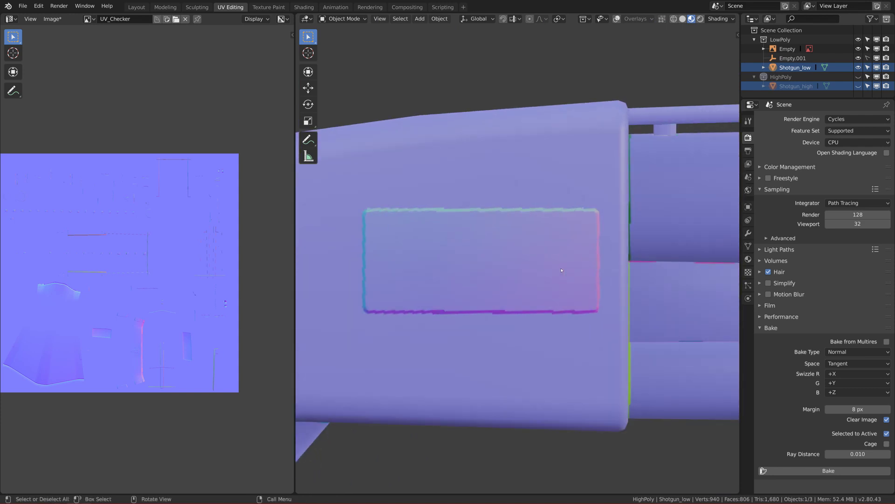
scroll(556, 267, up, 2)
middle_drag(555, 267, 535, 256)
scroll(514, 270, up, 3)
scroll(486, 260, up, 3)
scroll(515, 276, down, 2)
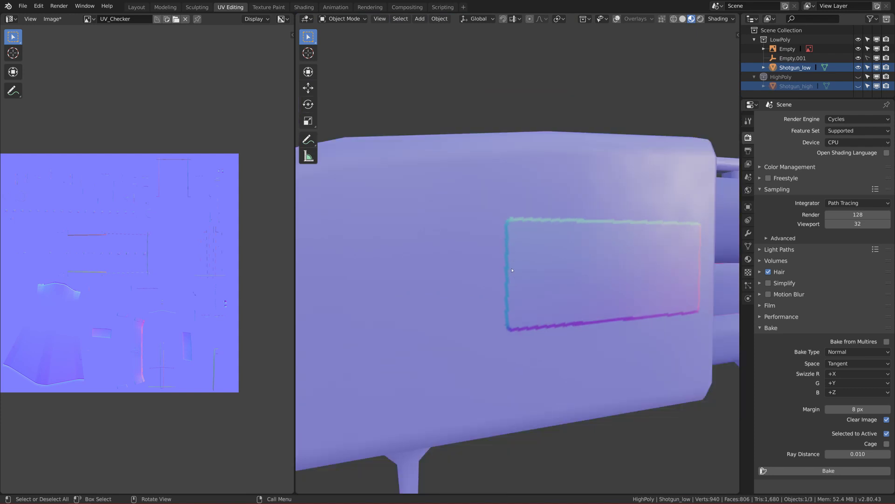
middle_drag(690, 234, 443, 205)
scroll(491, 290, up, 2)
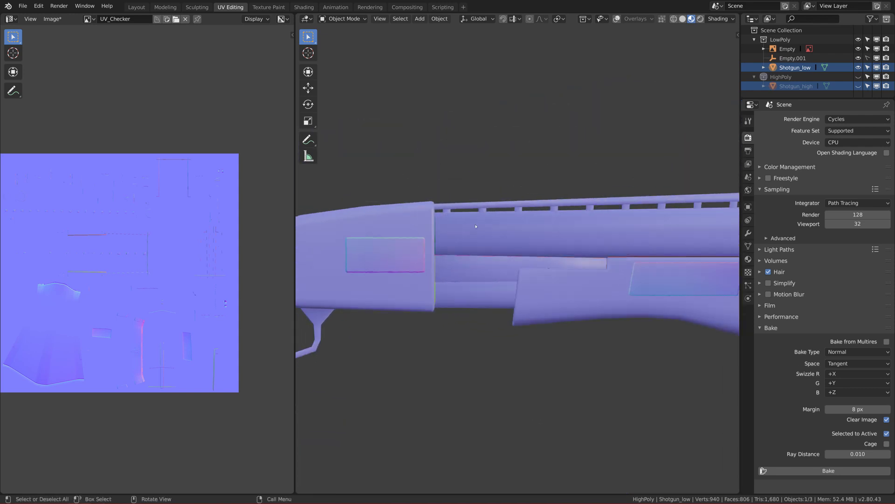
Step: Look over the whole low-poly shotgun from the side to judge the bake at a distance
shift+middle_drag(583, 308, 426, 211)
scroll(426, 212, down, 5)
scroll(474, 292, up, 5)
scroll(475, 292, up, 2)
scroll(456, 293, down, 2)
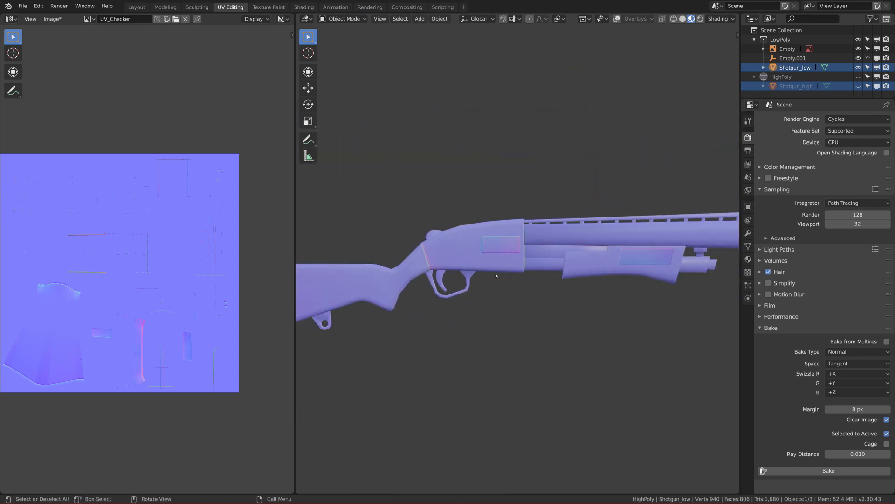
scroll(517, 264, down, 2)
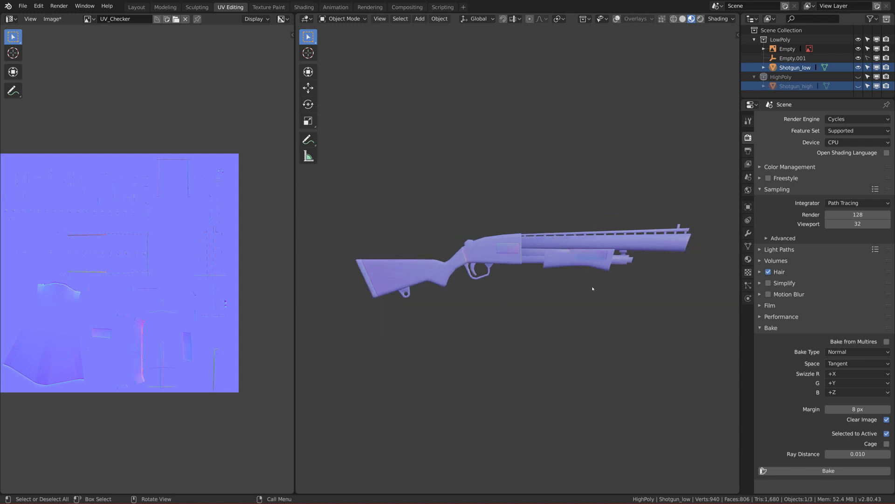
scroll(593, 289, up, 1)
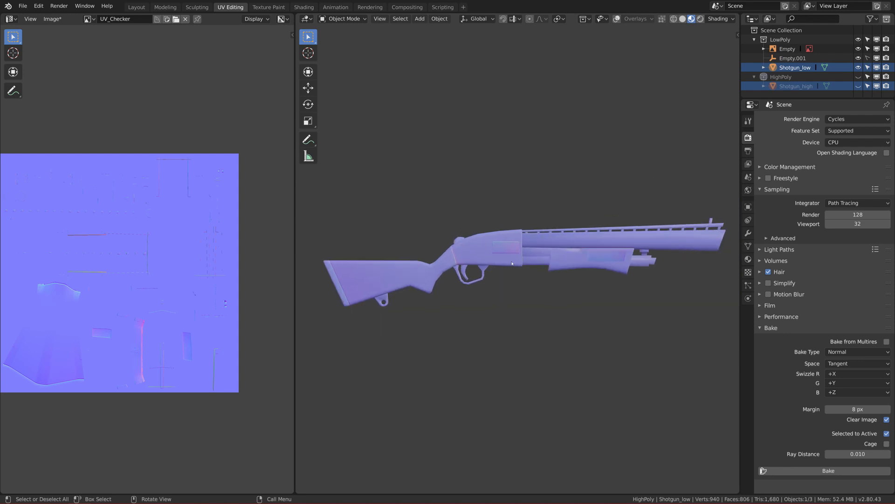
Step: Widen the image editor and examine the margin bleed around the curved island in the baked normal map
scroll(209, 257, up, 5)
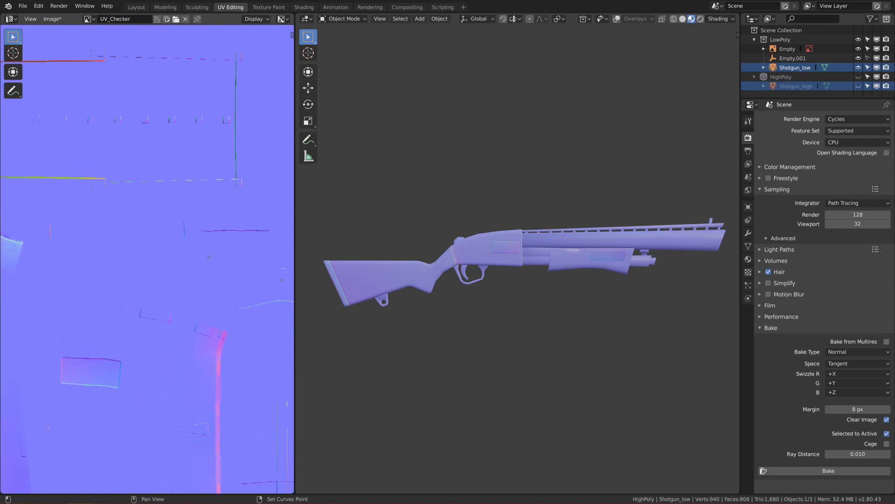
middle_drag(210, 257, 377, 346)
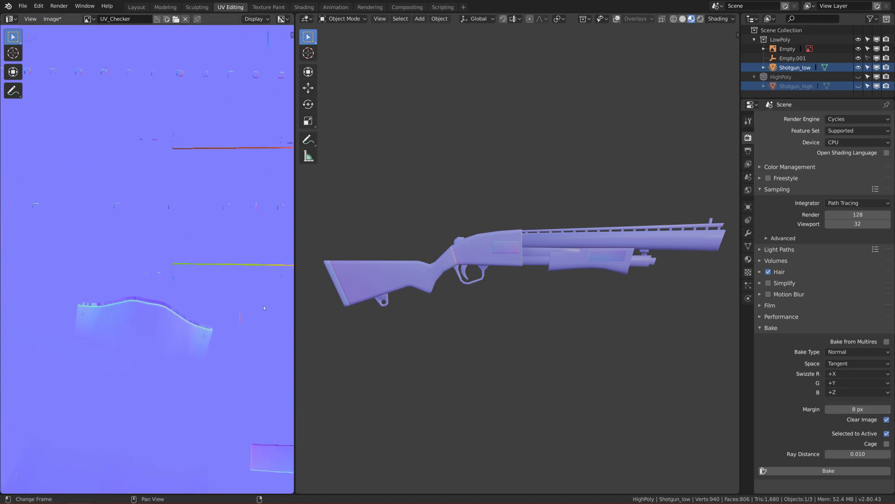
drag(294, 307, 346, 307)
scroll(196, 306, up, 4)
scroll(168, 382, up, 3)
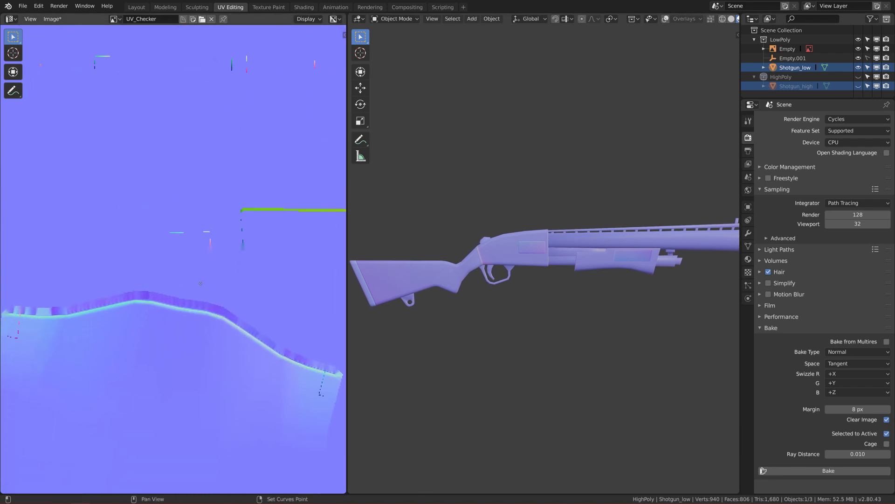
middle_drag(206, 373, 179, 236)
scroll(177, 254, down, 4)
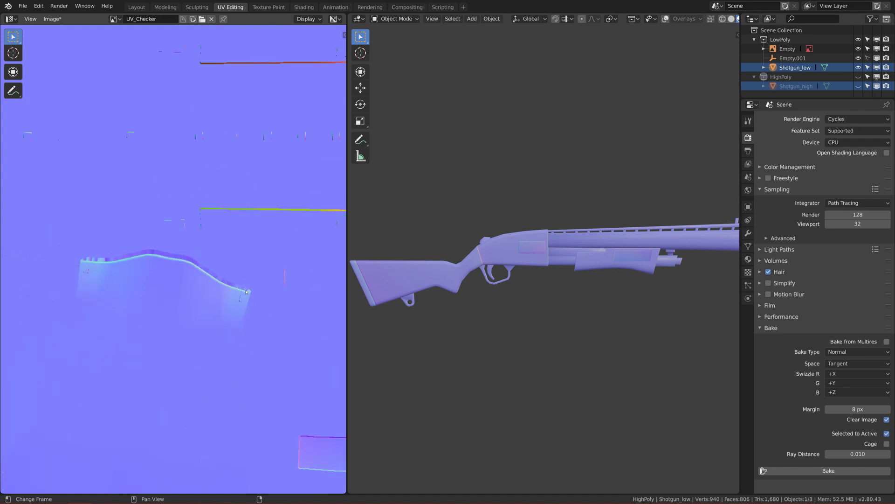
scroll(218, 271, up, 5)
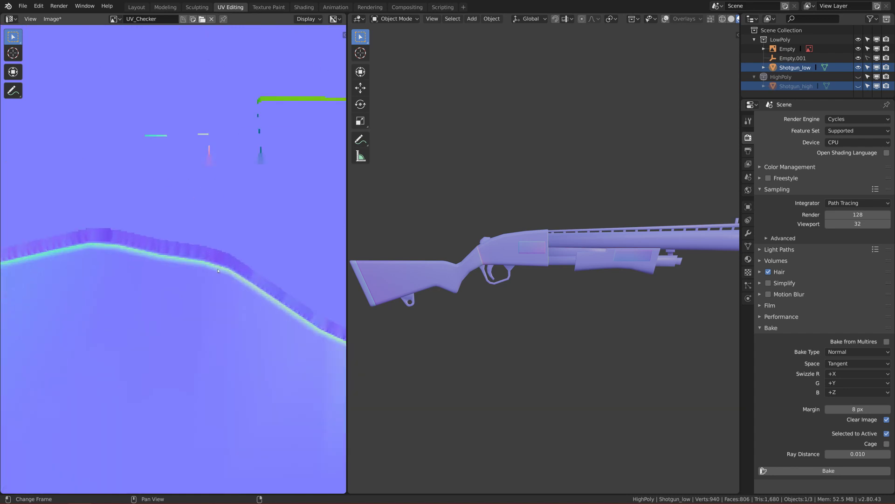
scroll(172, 250, up, 1)
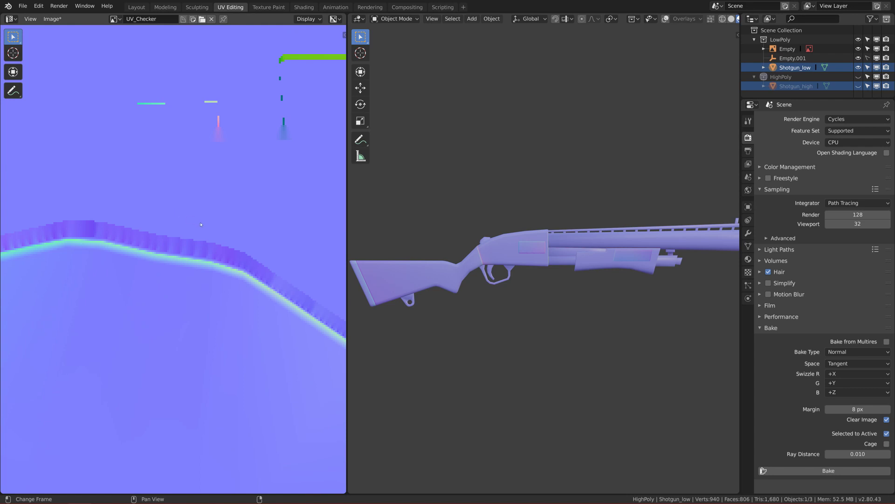
scroll(219, 230, down, 5)
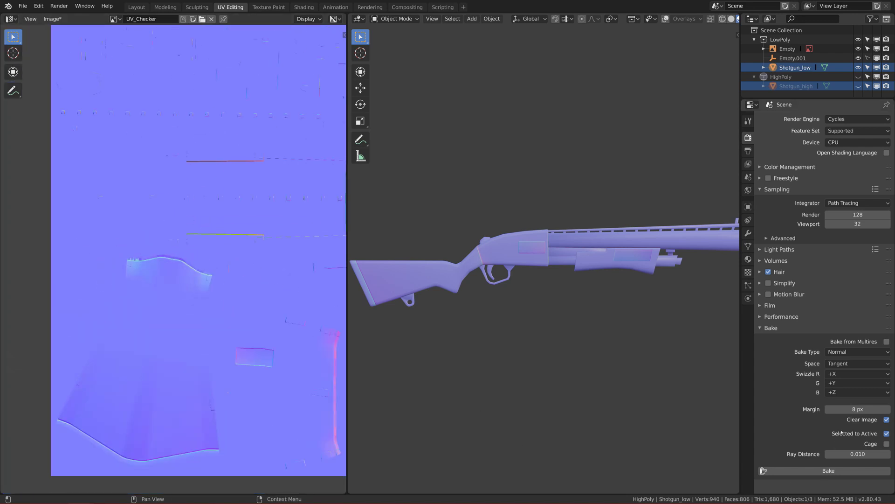
click(843, 409)
key(Return)
Step: Check the seams around the receiver's panel and front edge, where the barrel and tube meet it, on the low-poly model
scroll(575, 372, up, 3)
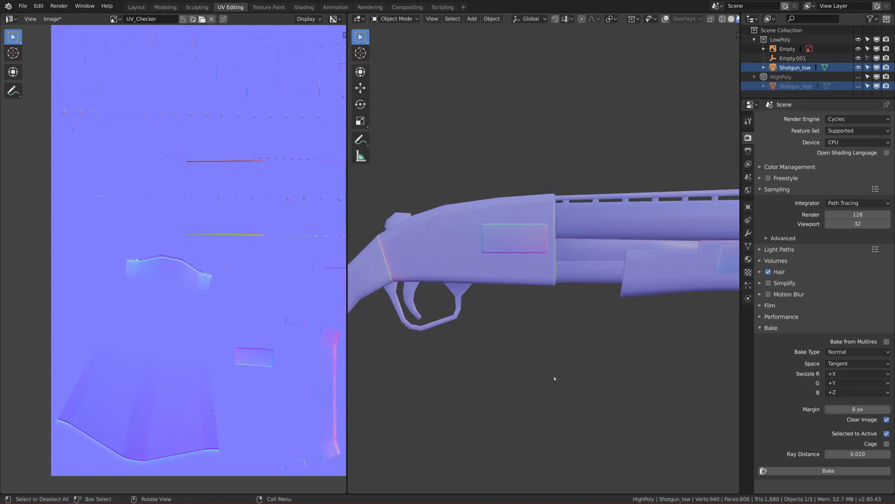
scroll(485, 339, up, 2)
scroll(483, 337, up, 2)
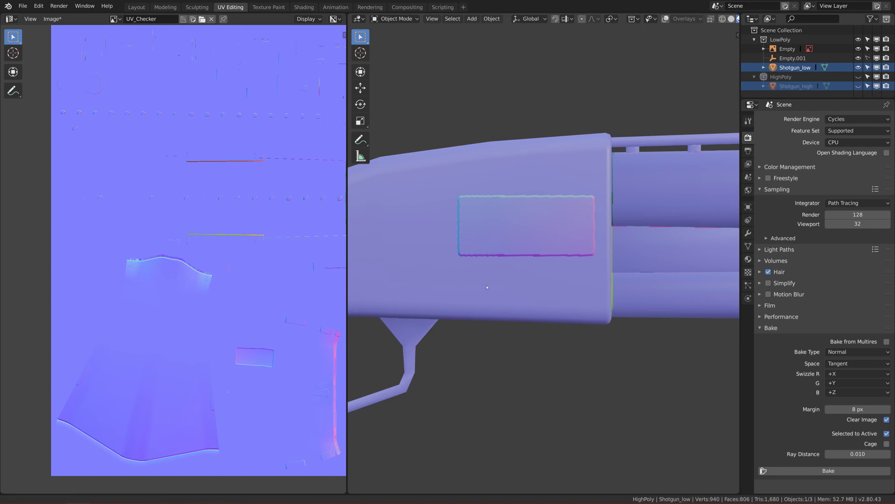
scroll(473, 241, up, 3)
scroll(460, 214, down, 1)
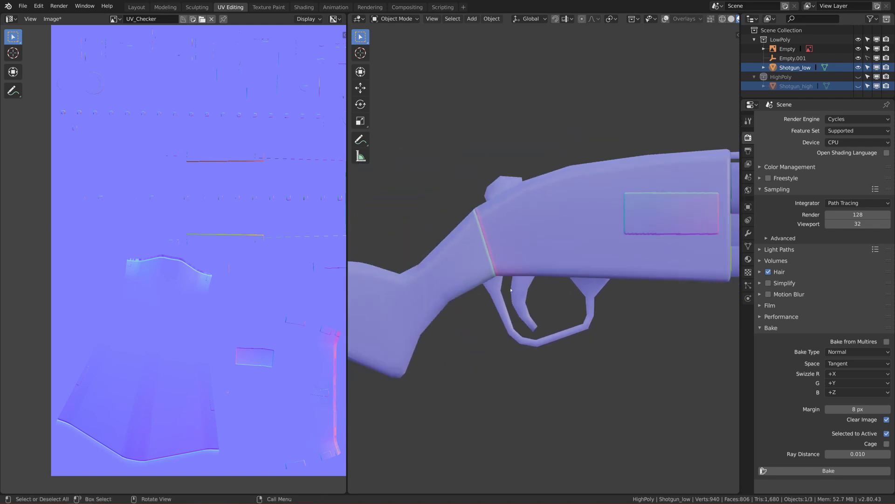
scroll(467, 314, down, 2)
middle_drag(488, 332, 501, 221)
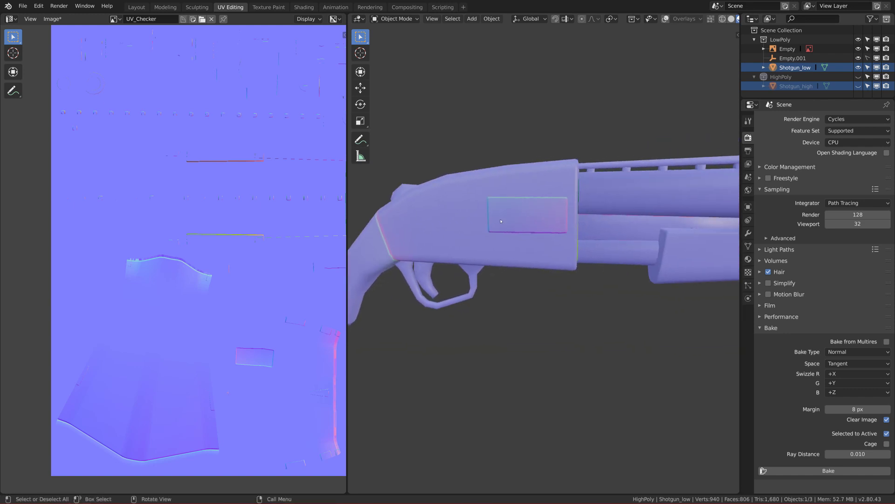
shift+middle_drag(636, 193, 572, 223)
scroll(563, 250, up, 1)
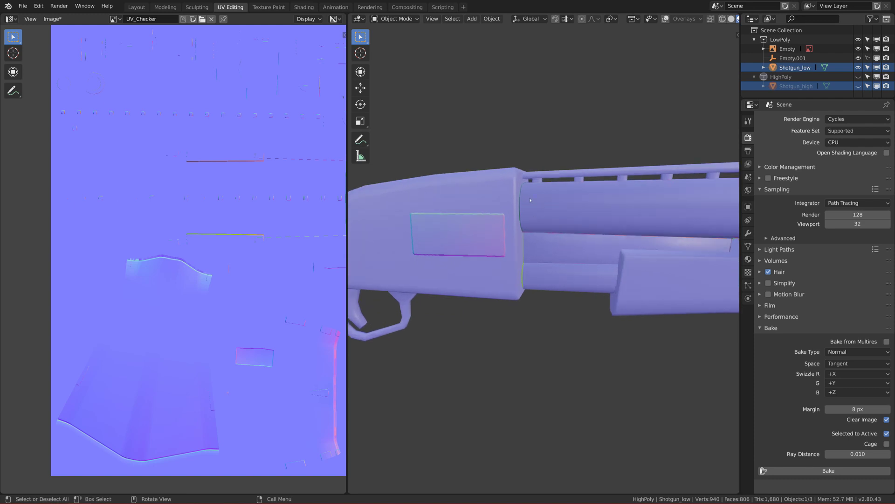
middle_drag(520, 250, 441, 182)
scroll(472, 237, up, 2)
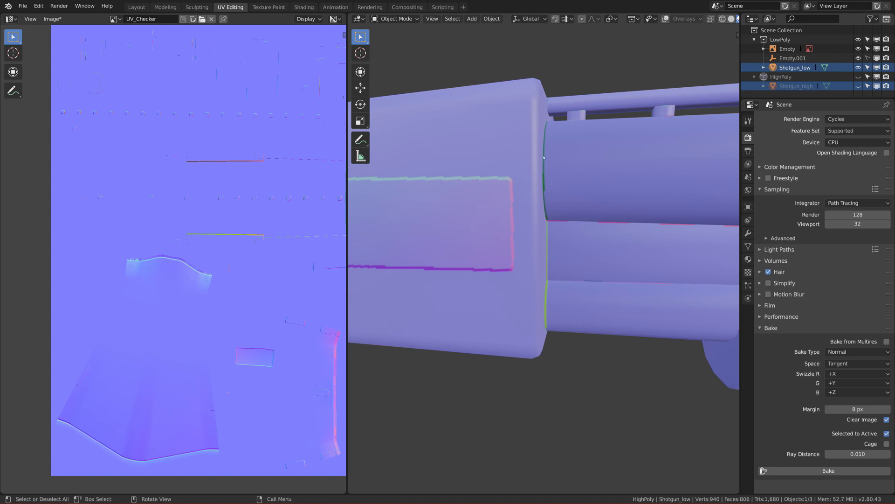
middle_drag(547, 183, 550, 207)
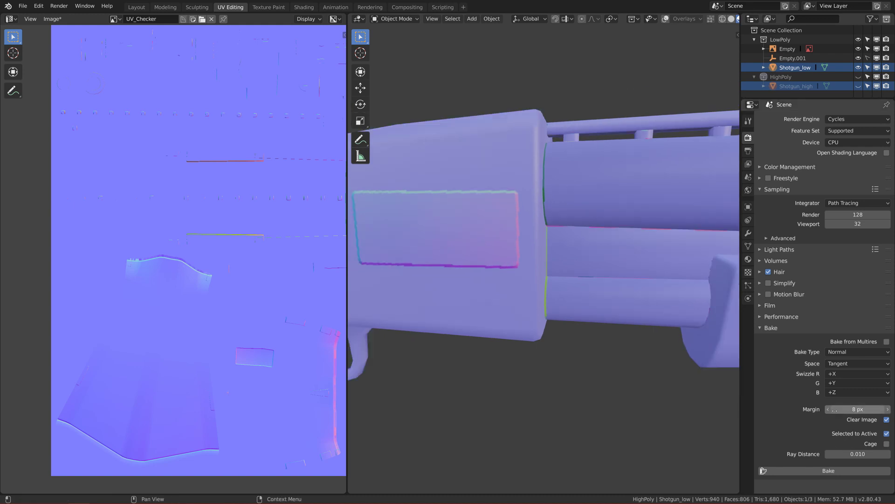
scroll(453, 209, down, 8)
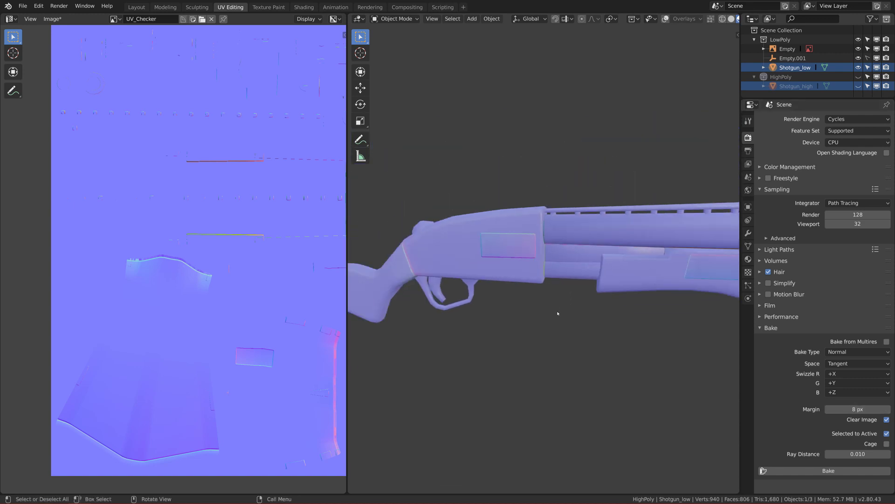
scroll(388, 252, down, 2)
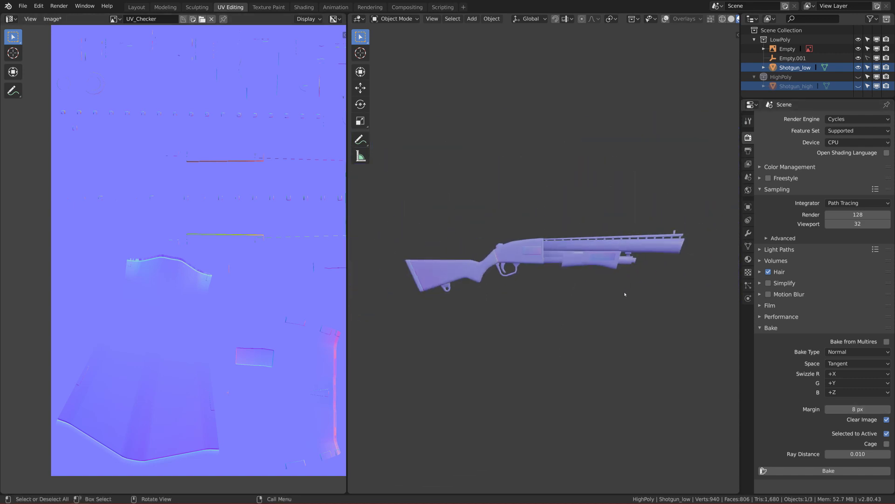
Step: Save the baked normal map as Normal.png in the PumpShotgun folder
scroll(202, 178, down, 4)
scroll(202, 177, up, 1)
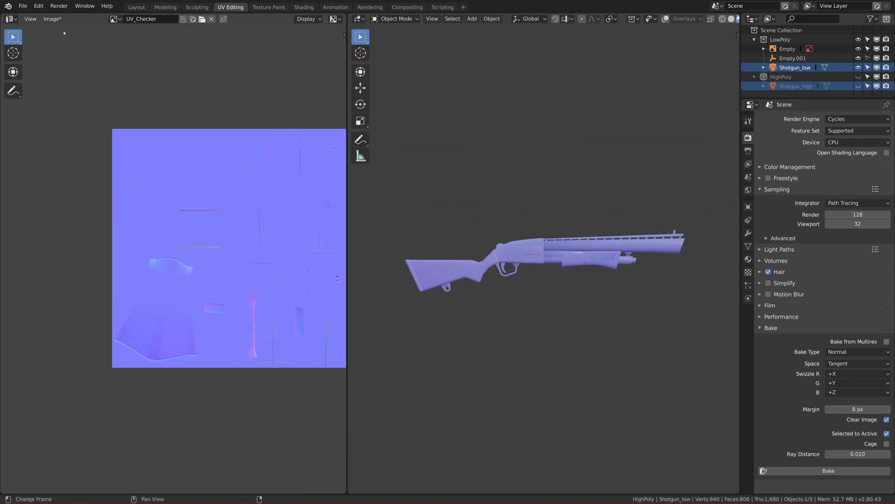
click(52, 19)
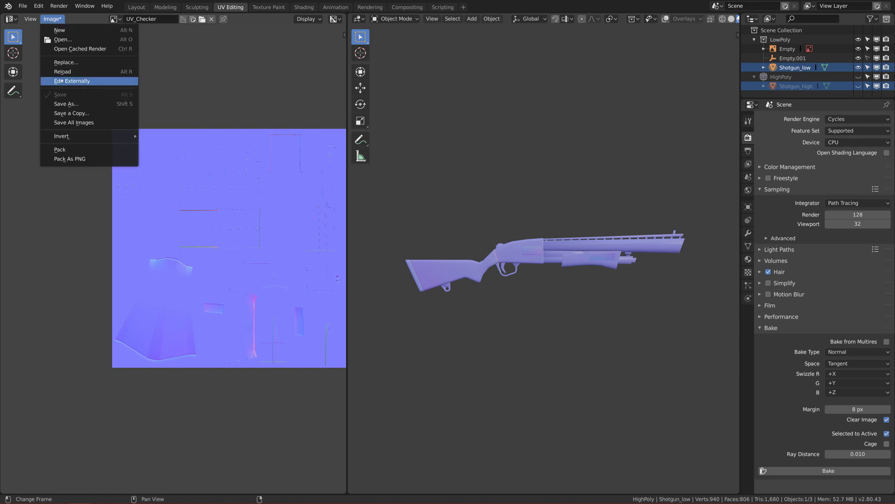
click(78, 106)
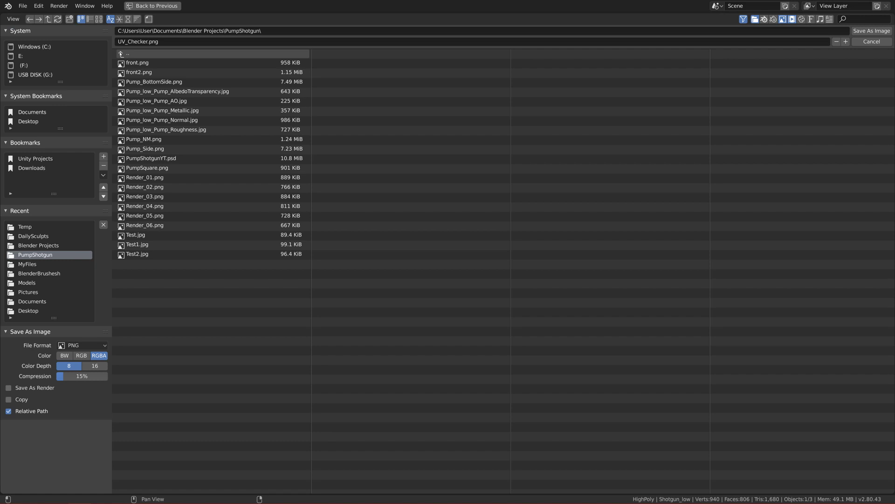
click(126, 43)
click(147, 42)
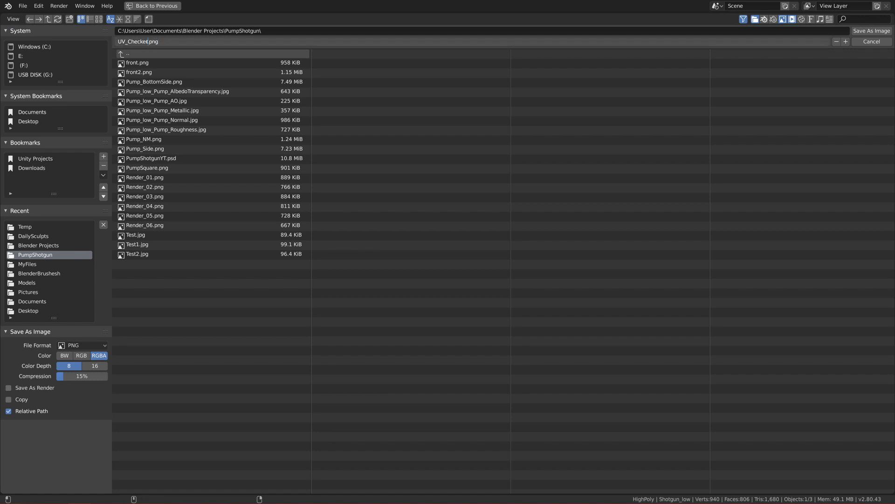
key(ctrl+BackSpace)
text(Normal)
click(870, 31)
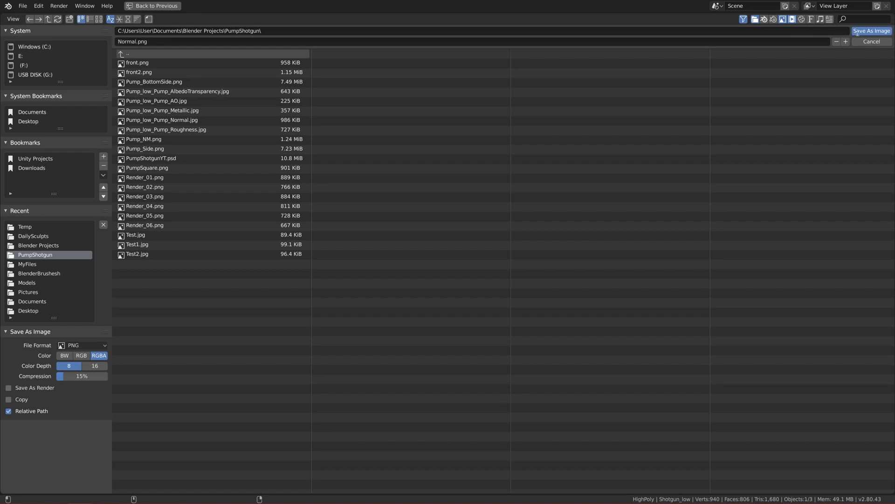
Step: Look over the low-poly shotgun from above and return to the side view
middle_drag(518, 298, 541, 327)
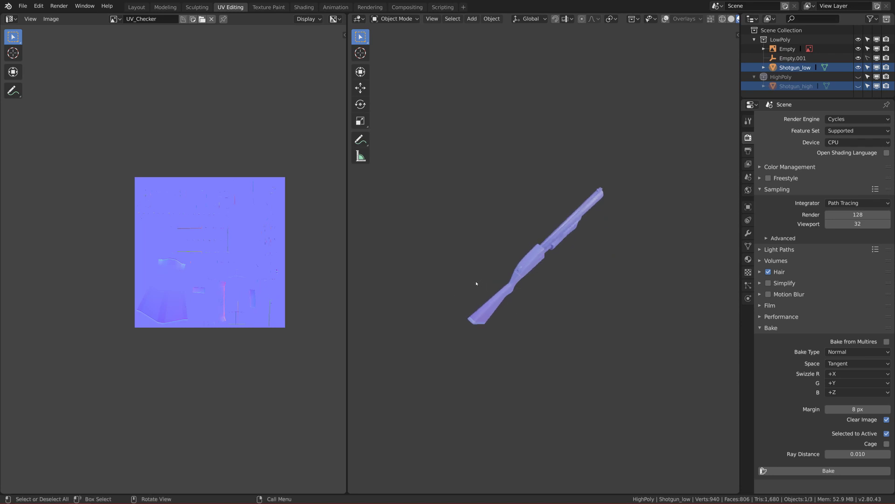
scroll(472, 289, up, 3)
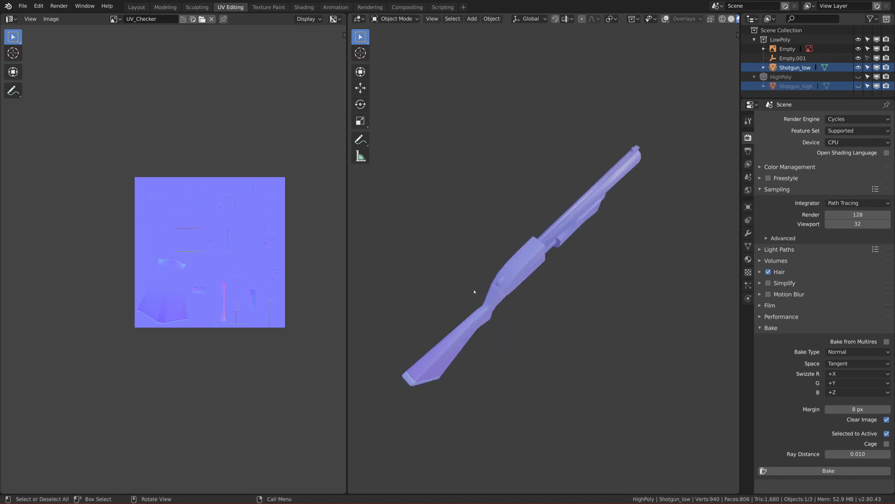
scroll(527, 273, down, 4)
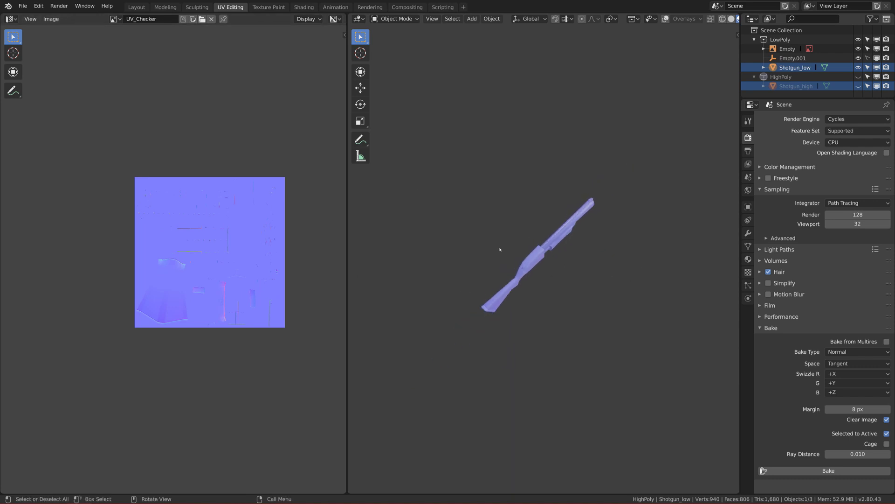
key(KP_3)
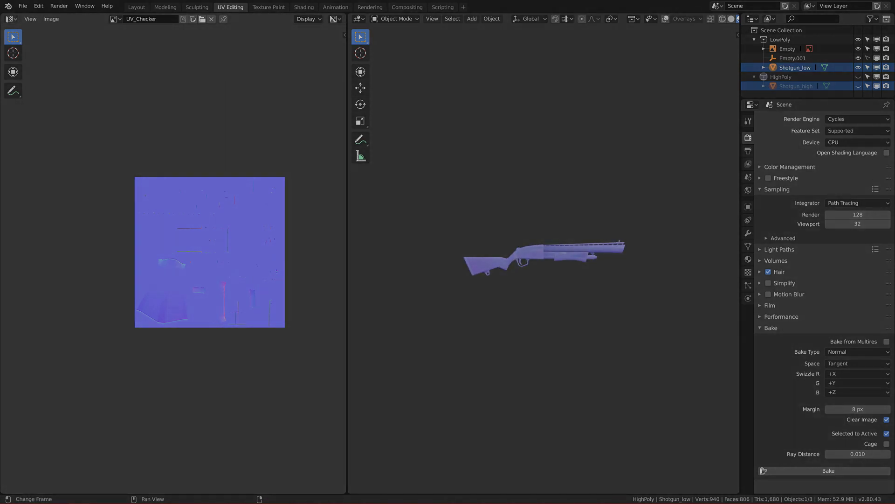